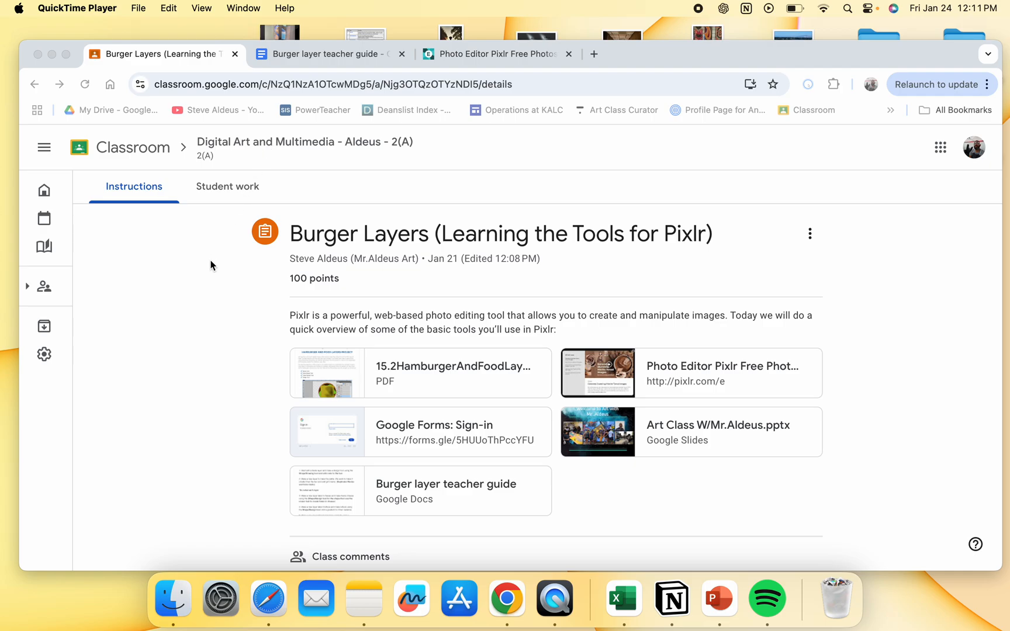
- Review the attached hamburger and food layers project PDF, including its tool list and example image, then close it
left_click(210, 268)
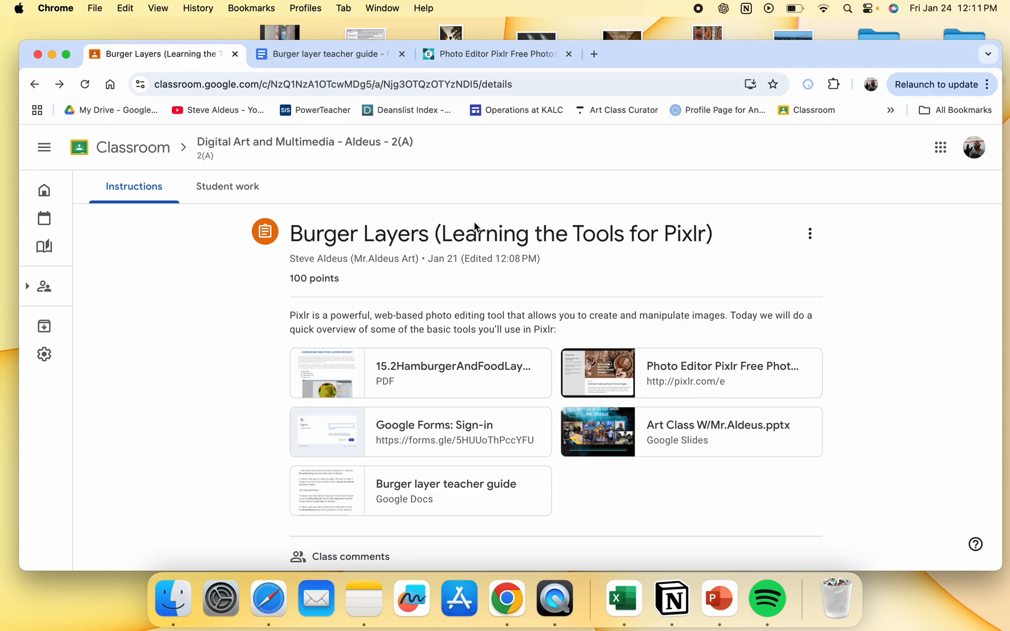
left_click(331, 371)
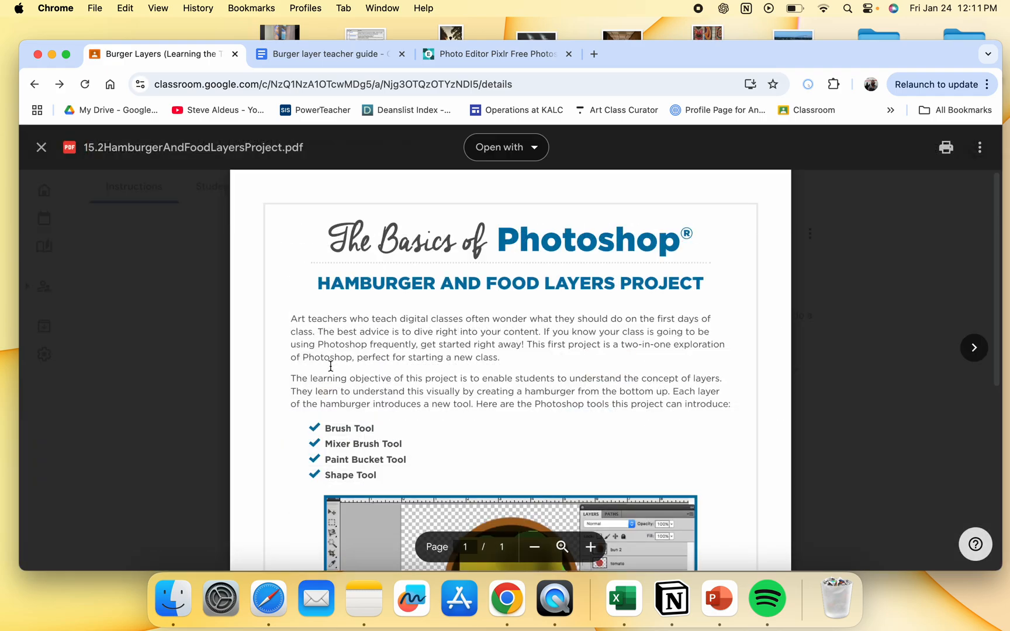
scroll(331, 366, "down", 4)
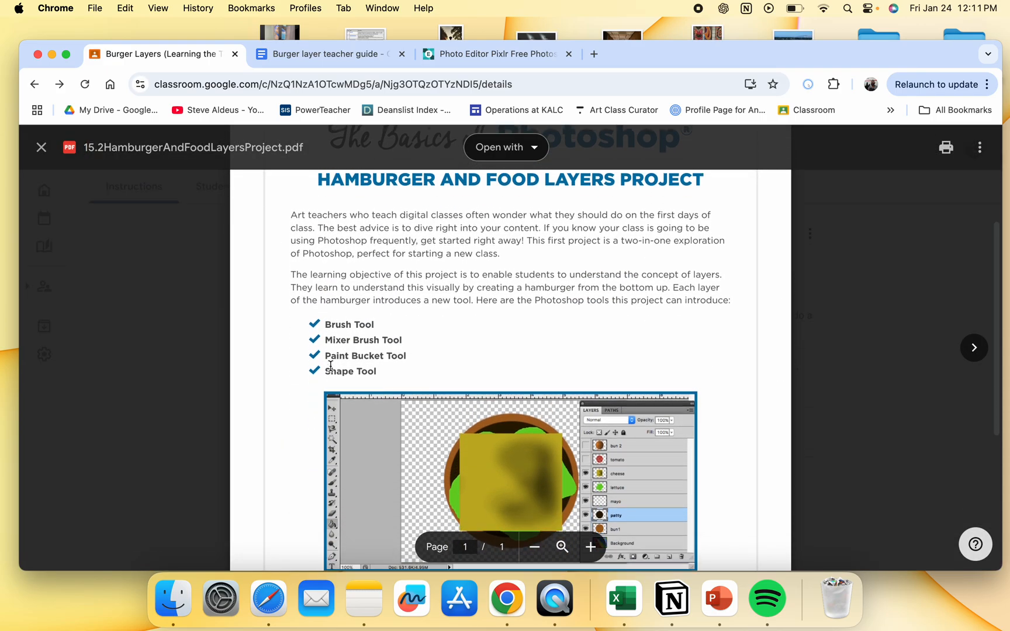
scroll(331, 366, "down", 1)
scroll(331, 365, "up", 1)
scroll(331, 366, "down", 2)
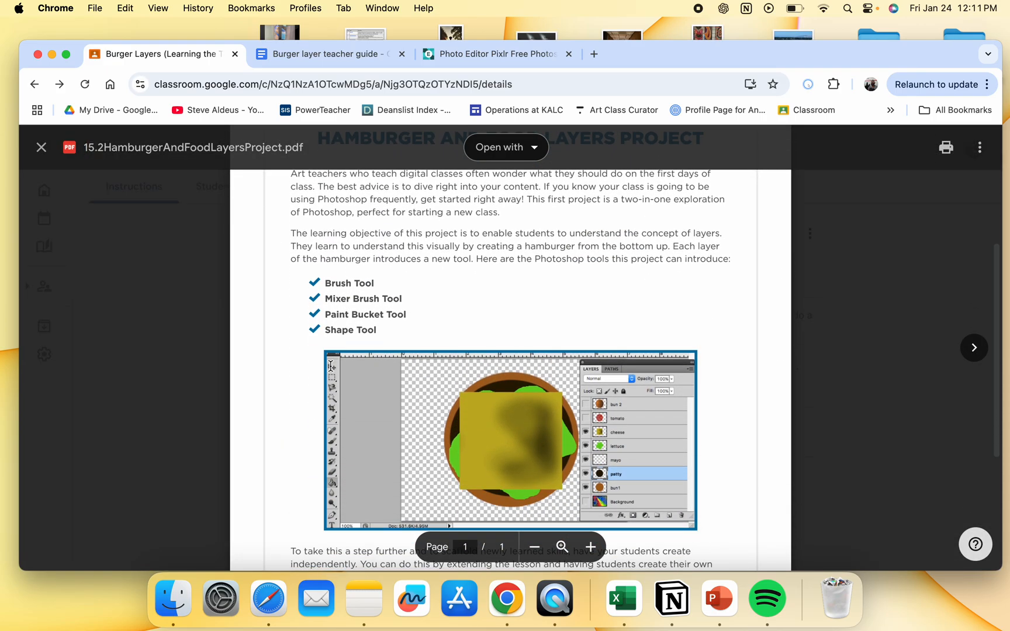
scroll(331, 365, "down", 1)
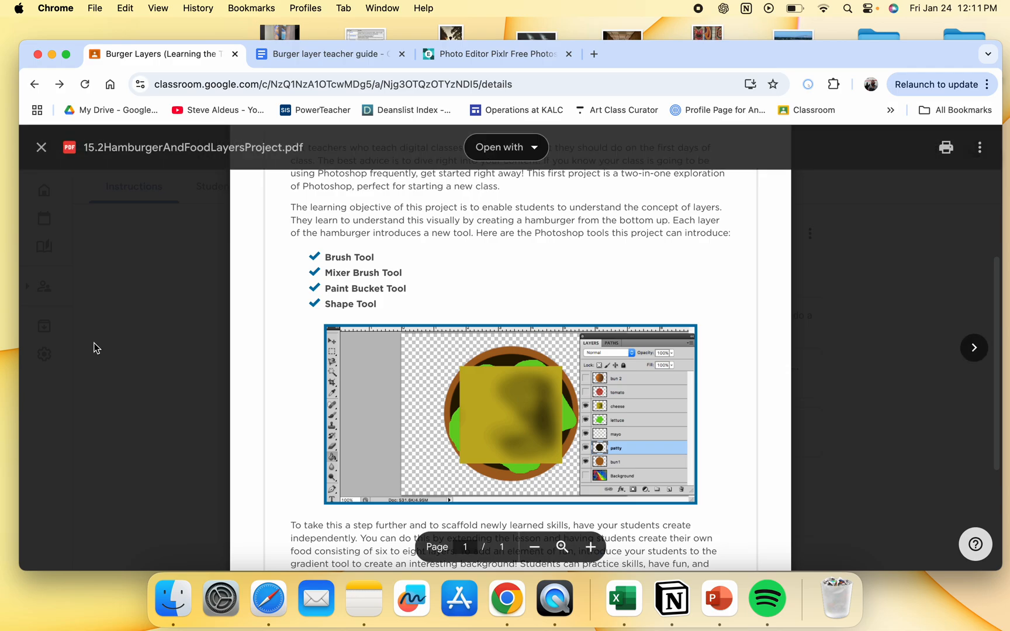
left_click(167, 327)
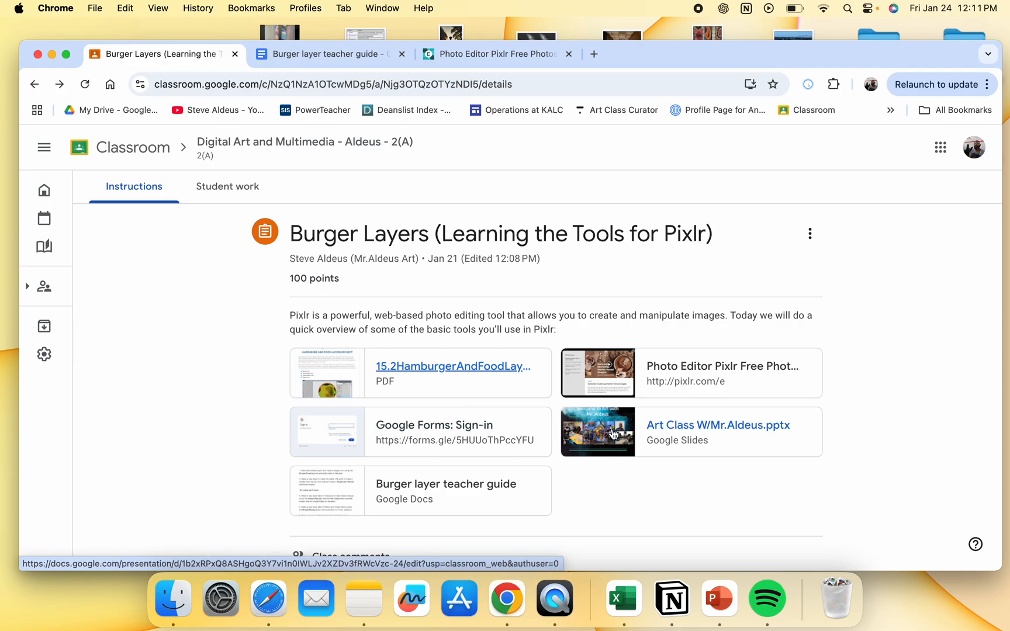
- Read through the numbered instructions in the attached Burger layer teacher guide, then return to the assignment page
left_click(475, 487)
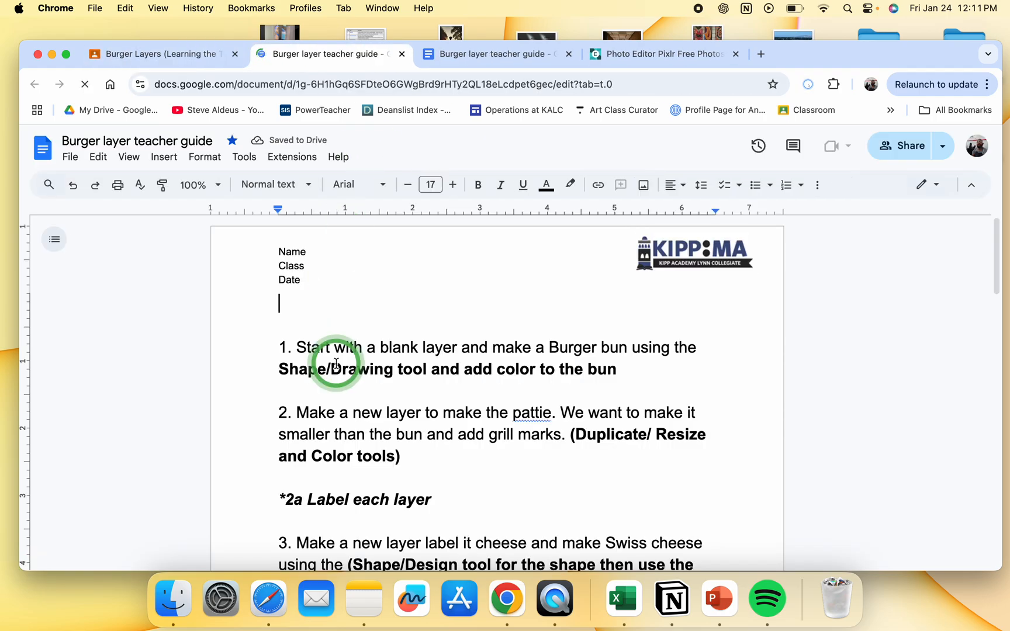
scroll(336, 364, "down", 10)
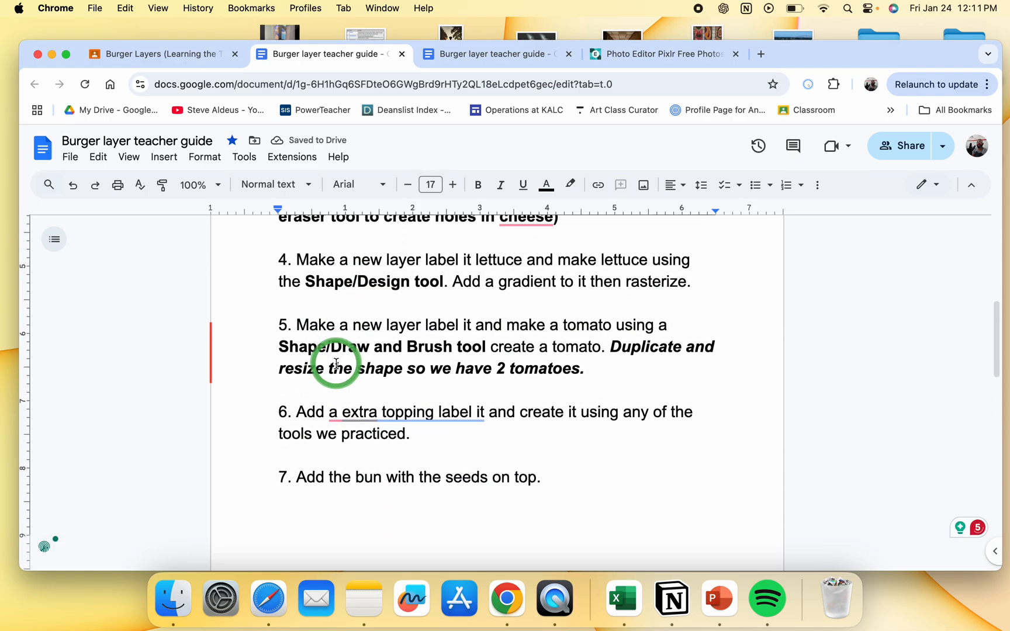
left_click(189, 56)
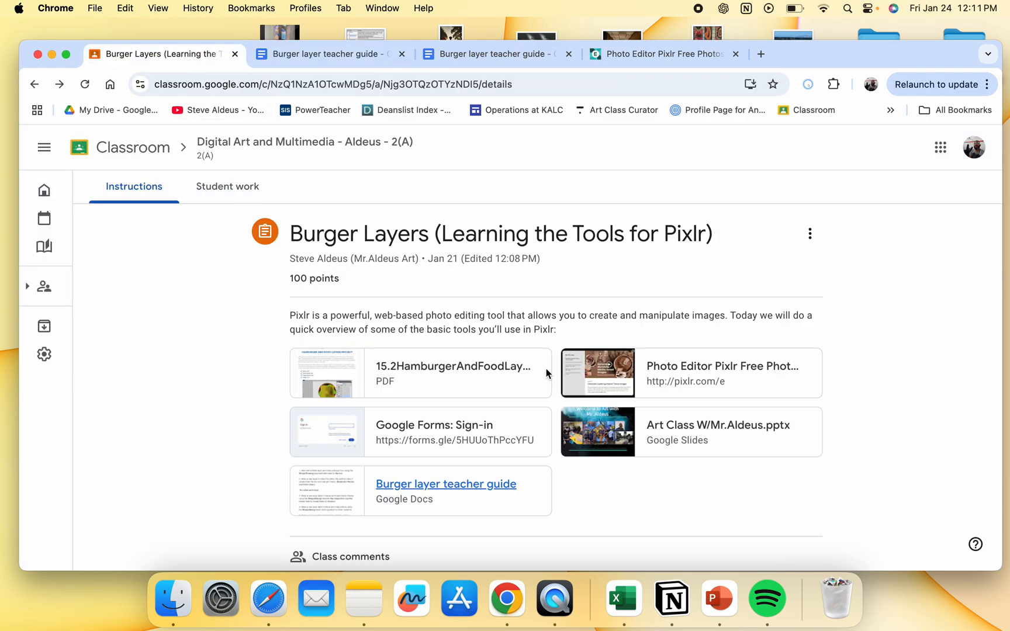
- Open the Pixlr editor from the assignment, keeping one copy open, and log in with the school Google account
left_click(590, 377)
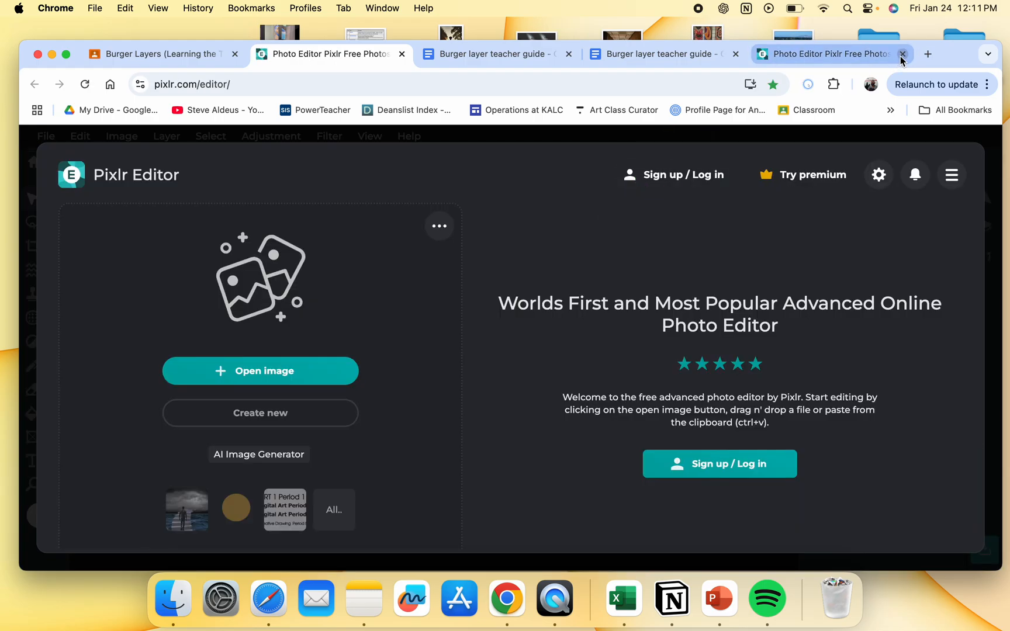
left_click(903, 54)
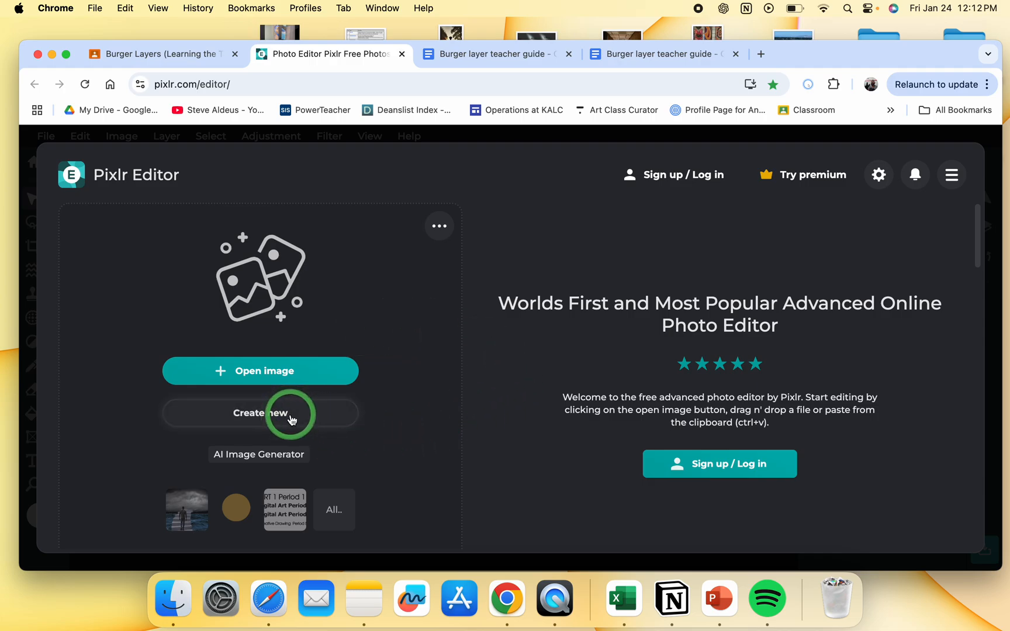
left_click(667, 179)
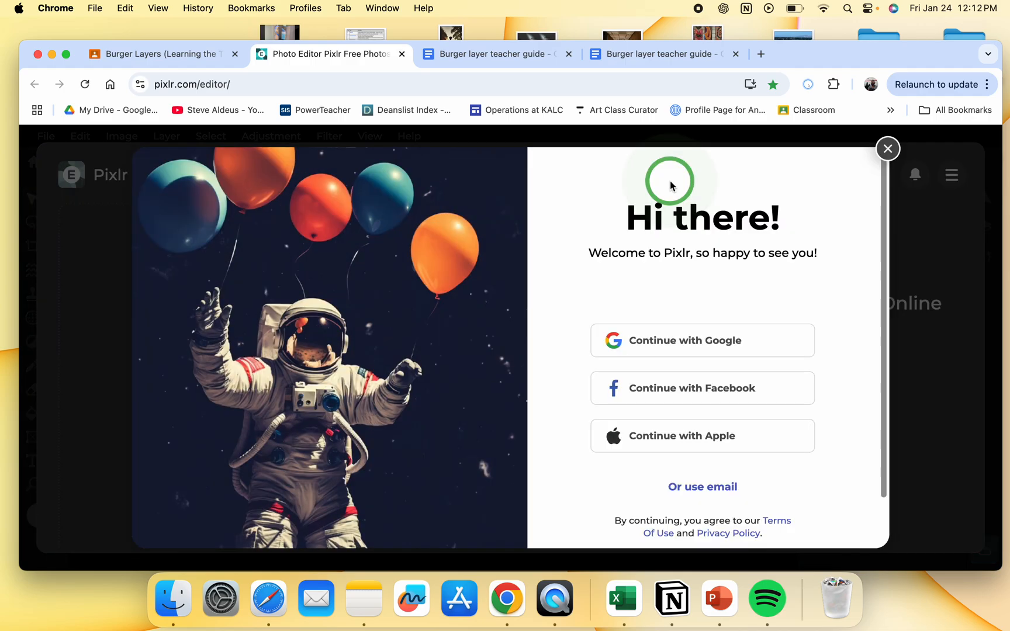
left_click(643, 335)
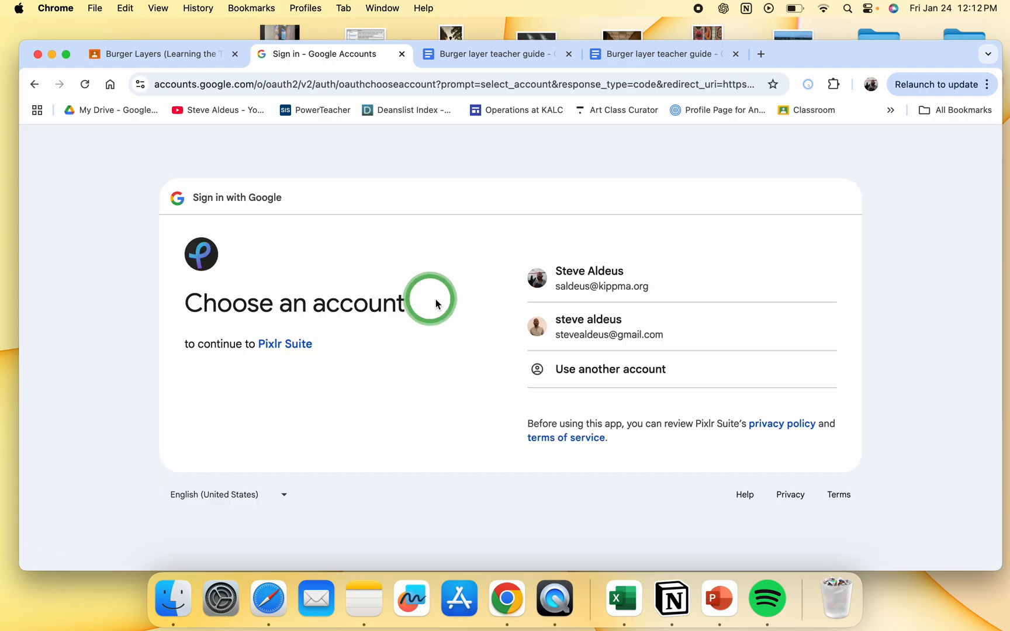
left_click(635, 286)
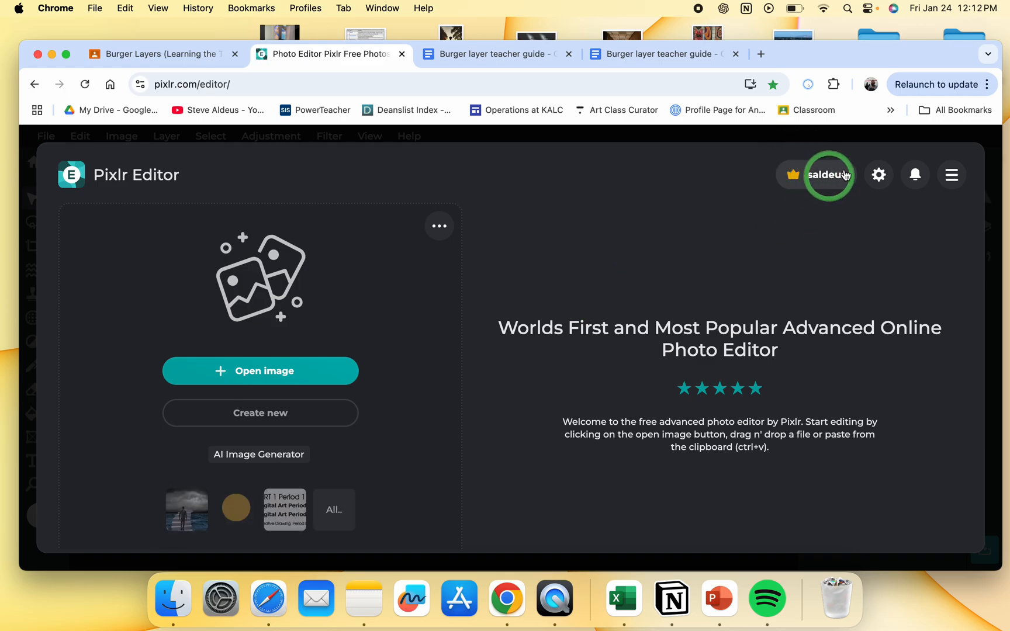
- Start a new image using the Letter 8 x 11 in print preset at 2400 x 3300 px
left_click(280, 411)
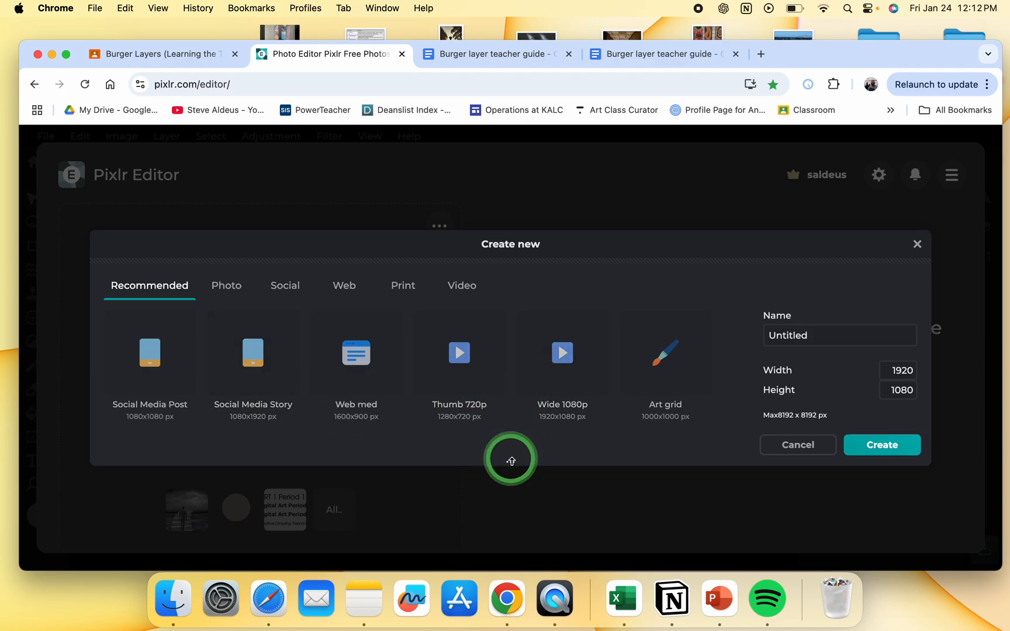
left_click_drag(511, 461, 510, 530)
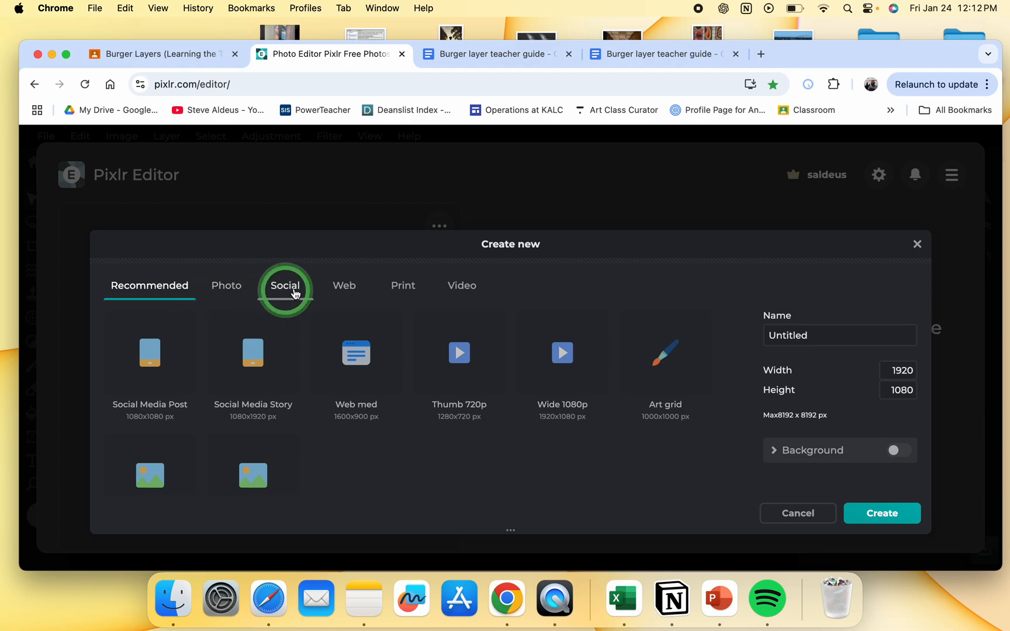
left_click(394, 286)
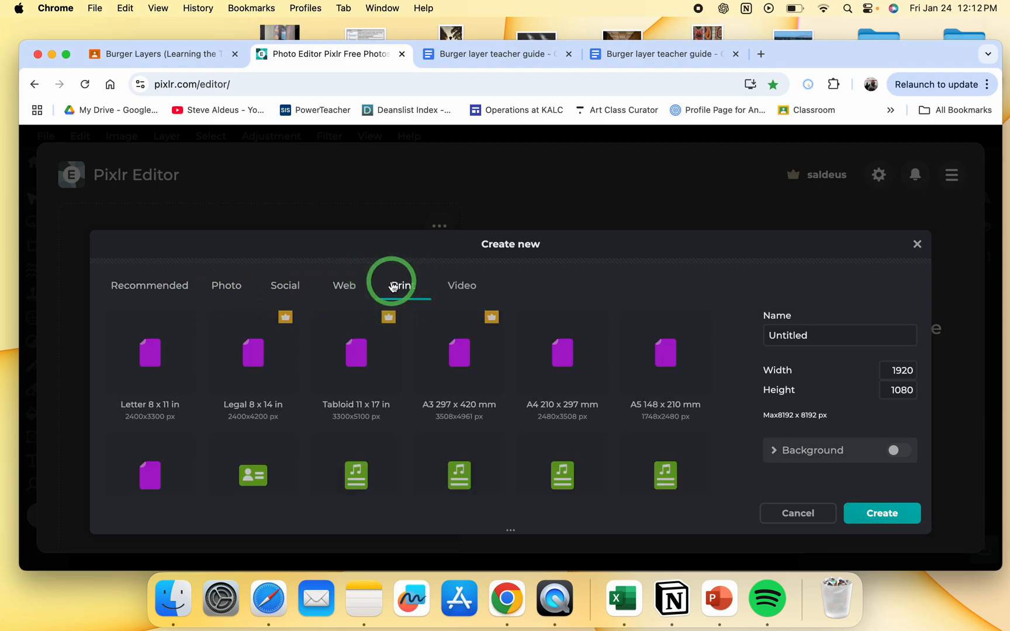
left_click(141, 377)
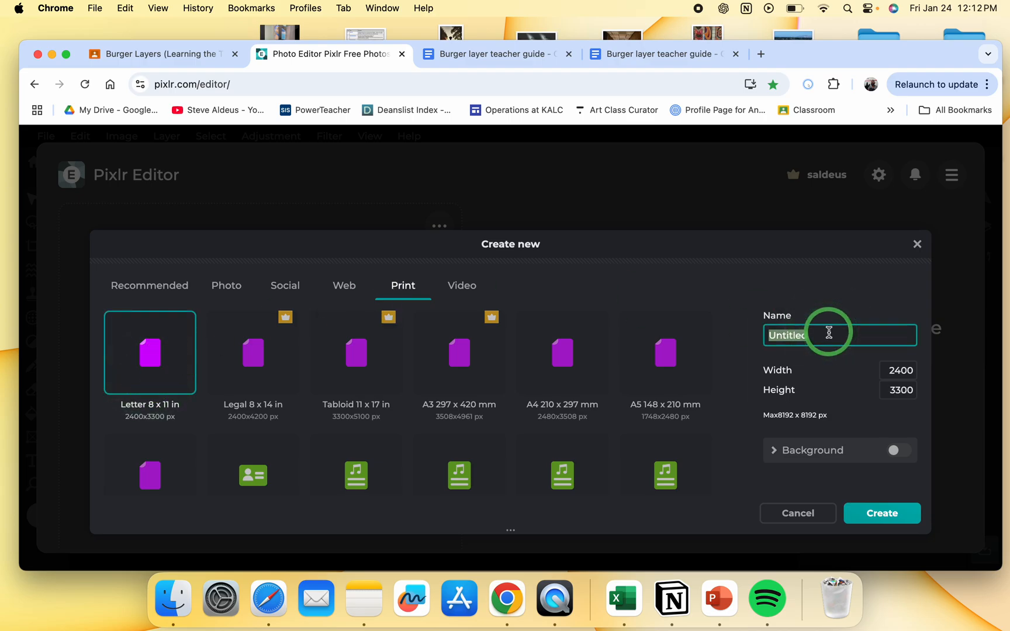
- Name the new image "burger_" followed by the last name, enable a white background and create it
type("bur")
key("BackSpace")
key("BackSpace")
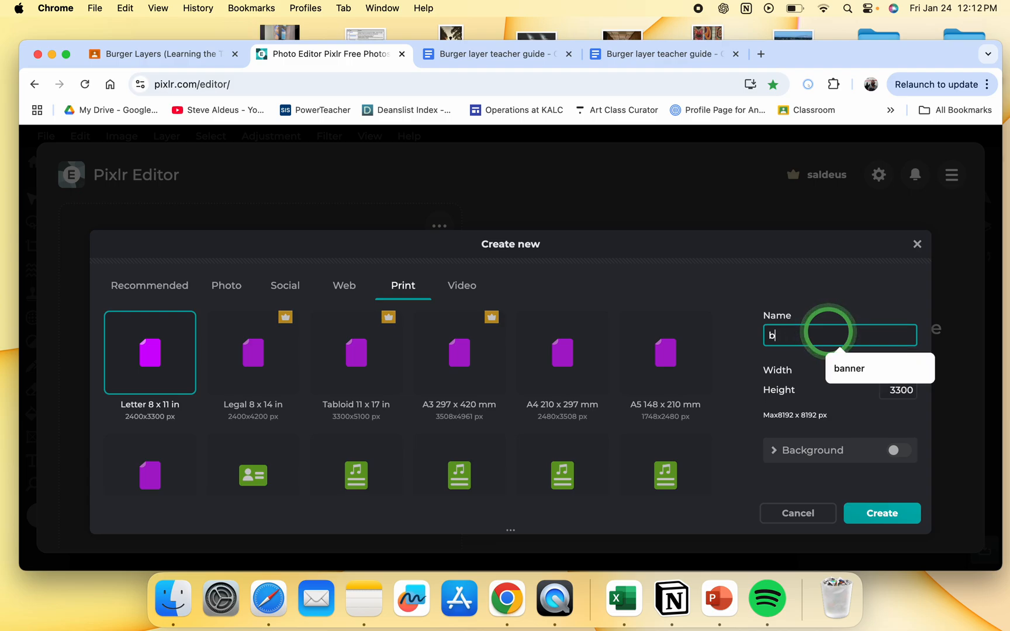
type("urger_aldeus")
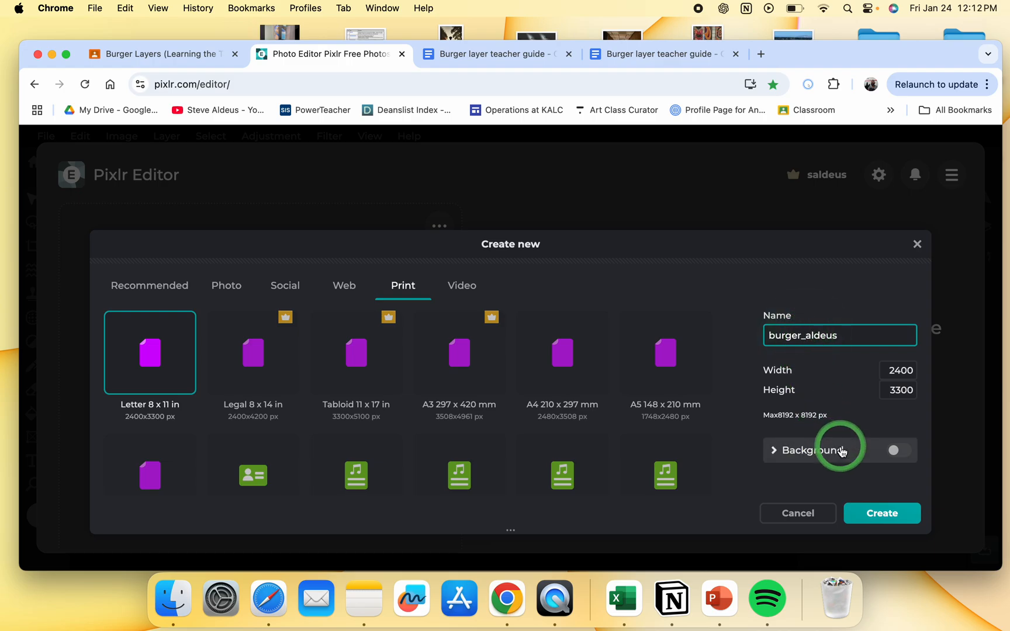
left_click(897, 452)
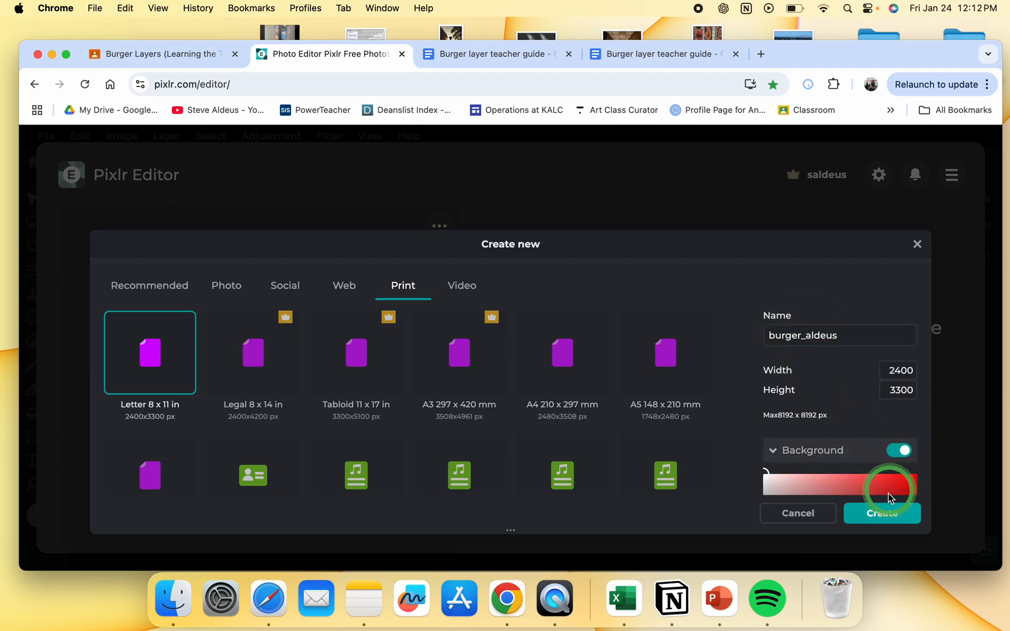
left_click(883, 513)
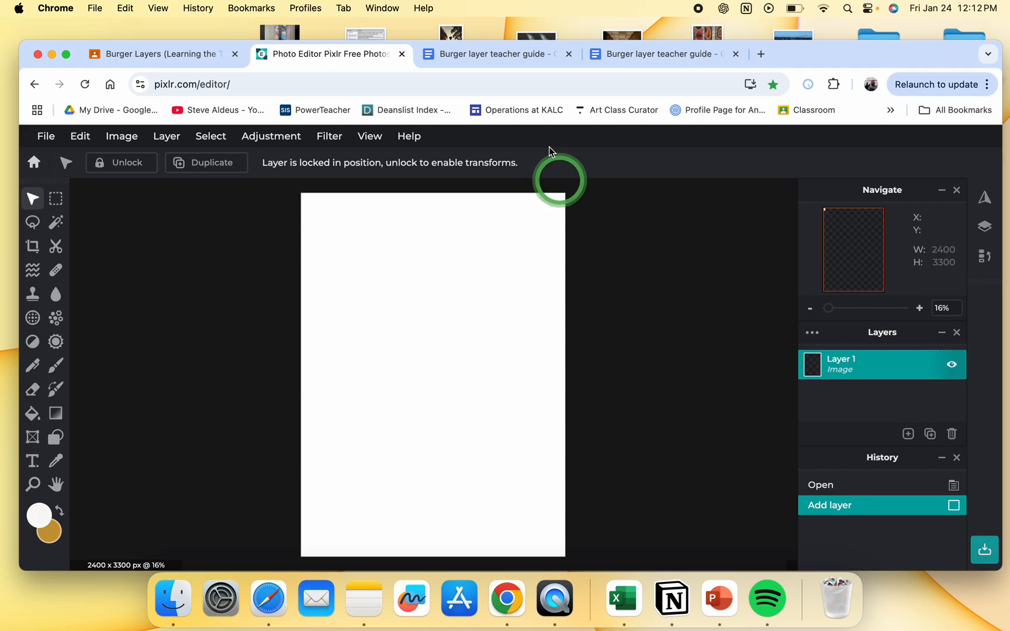
- Check the first instruction in the Burger layer teacher guide for the tool used to make the burger bun
left_click(531, 58)
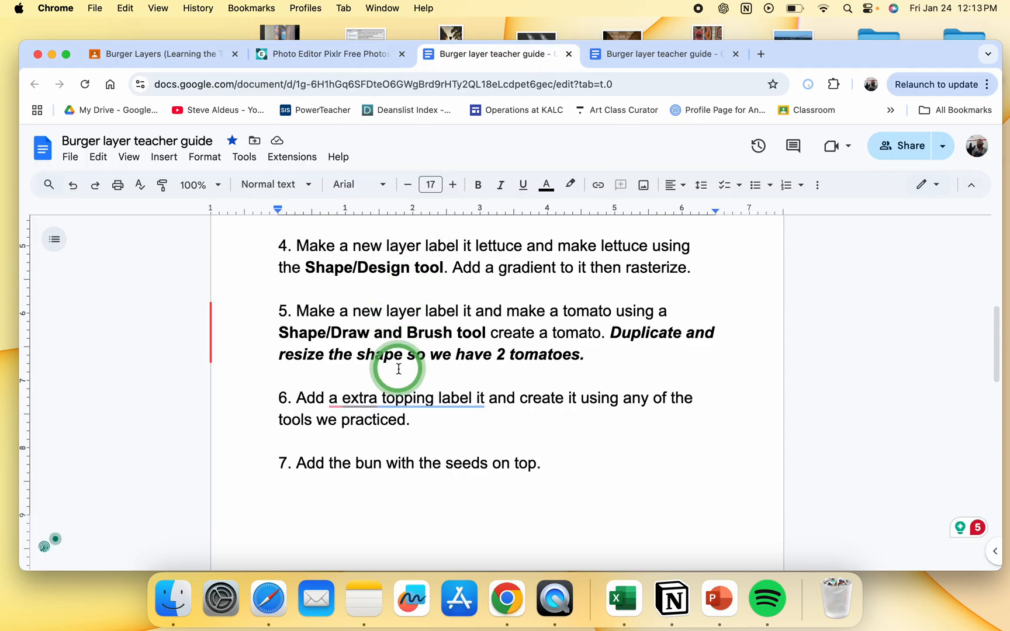
scroll(398, 368, "up", 10)
scroll(399, 368, "up", 1)
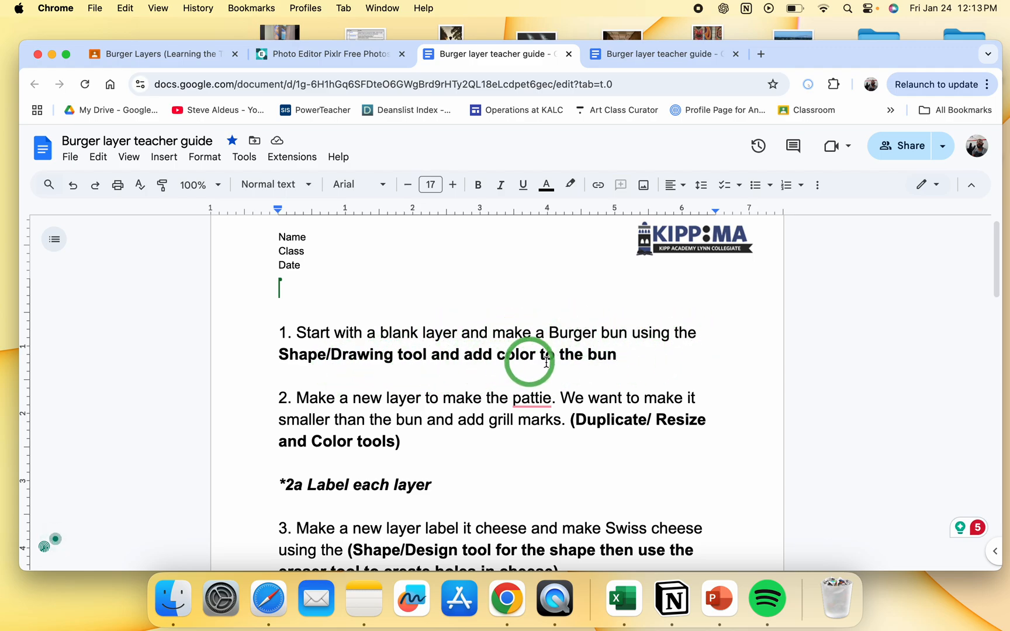
left_click(327, 54)
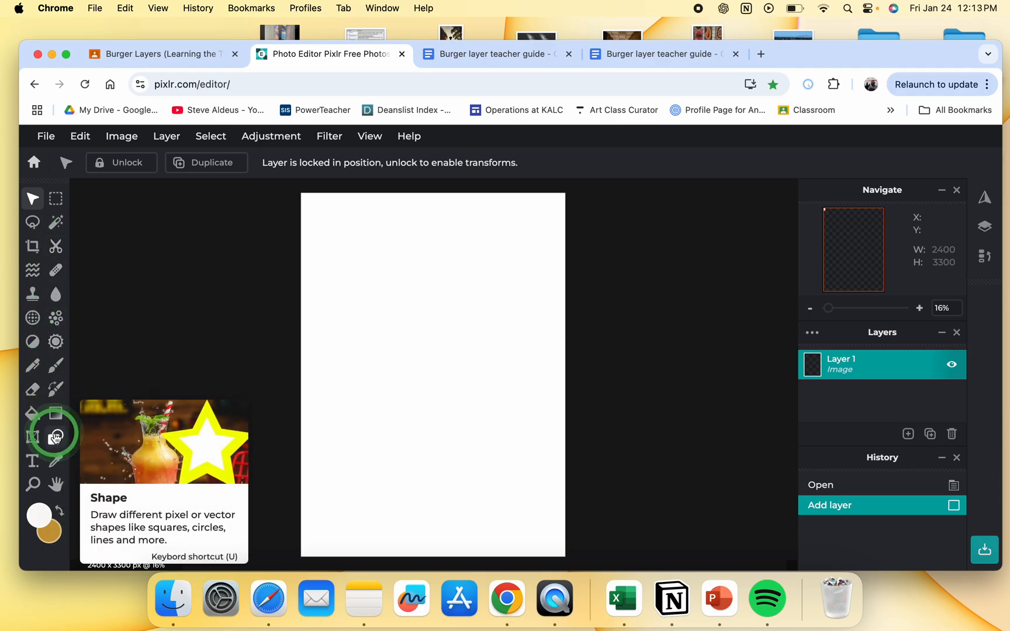
left_click(461, 55)
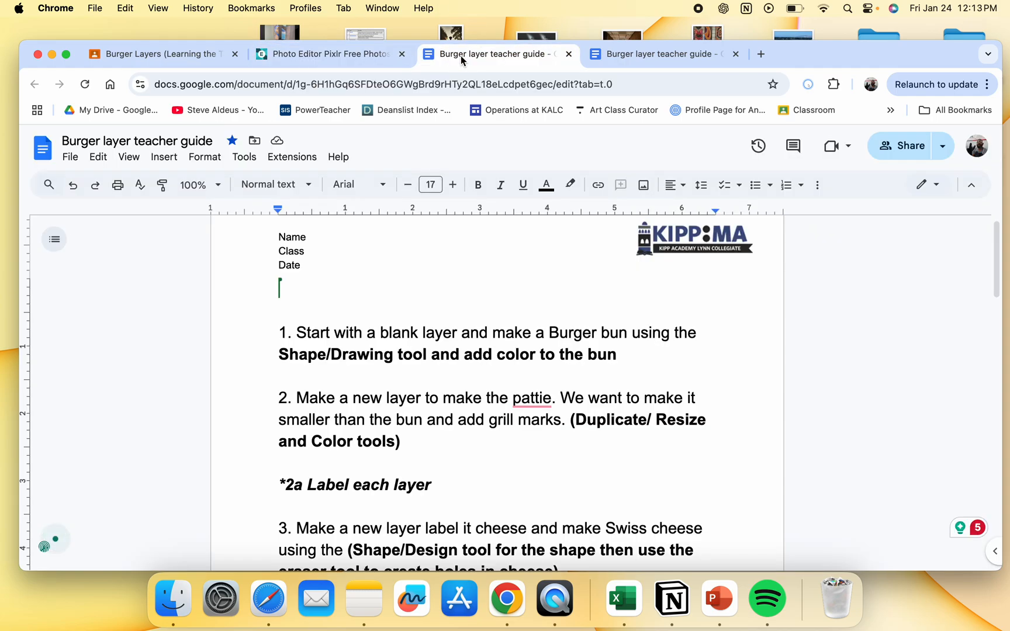
- Switch back to Pixlr and set the Shape tool to Draw mode with the circle type
left_click(359, 55)
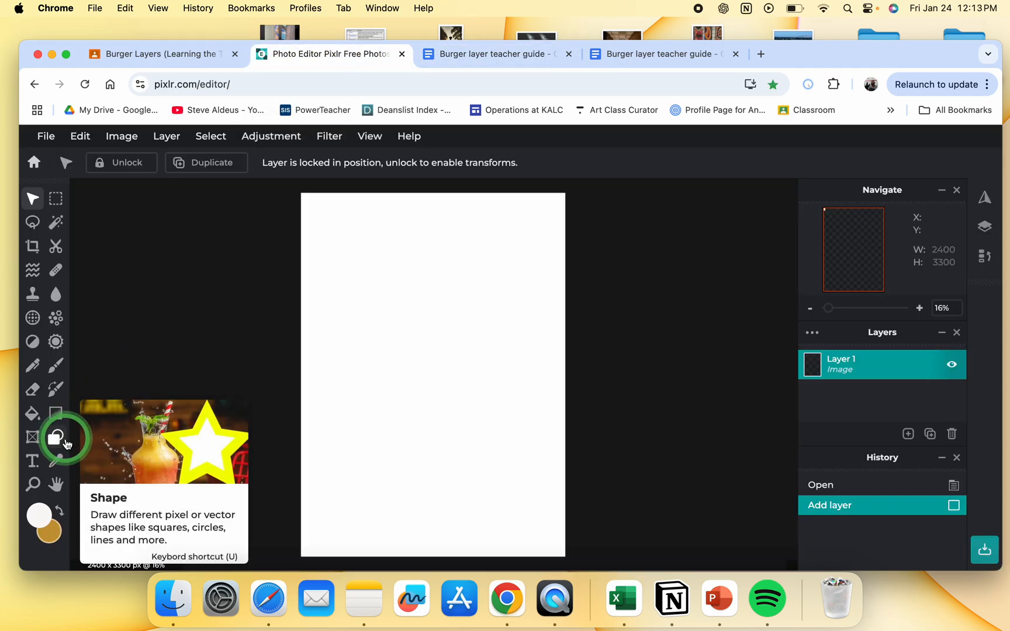
left_click(61, 443)
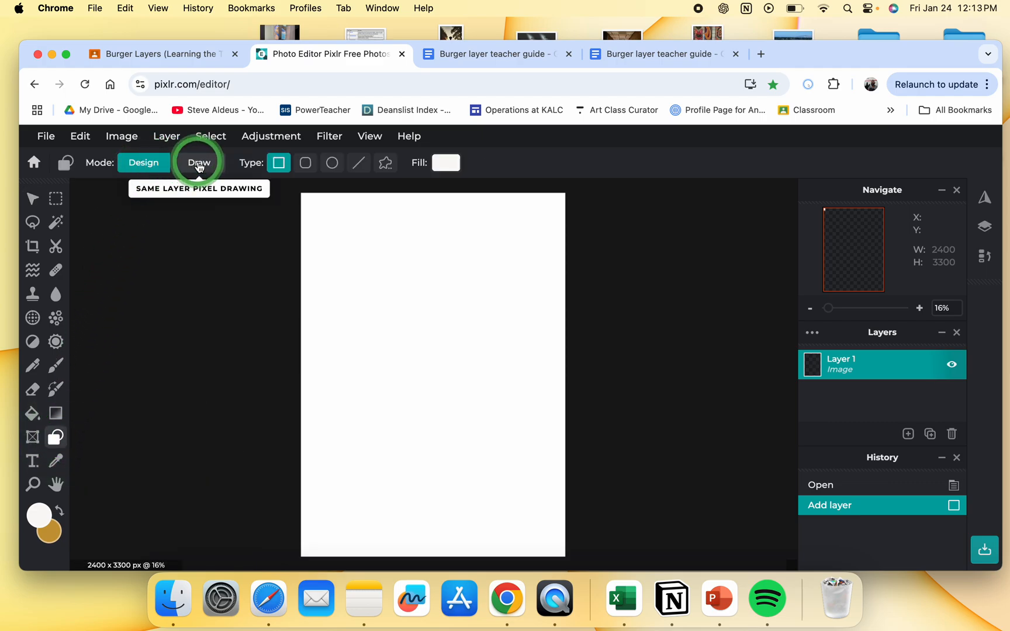
left_click(199, 166)
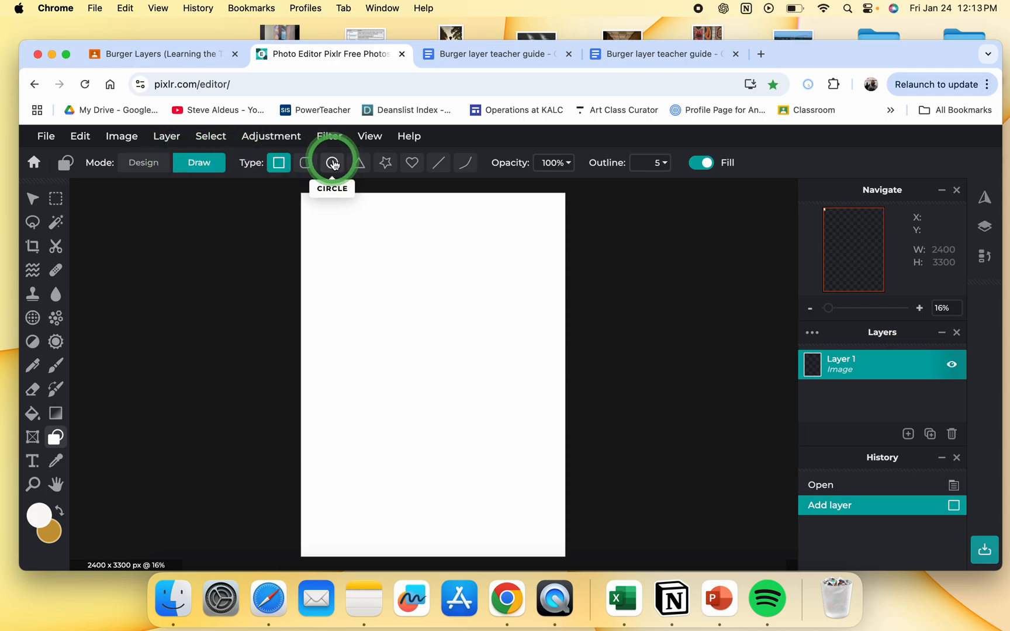
left_click(332, 163)
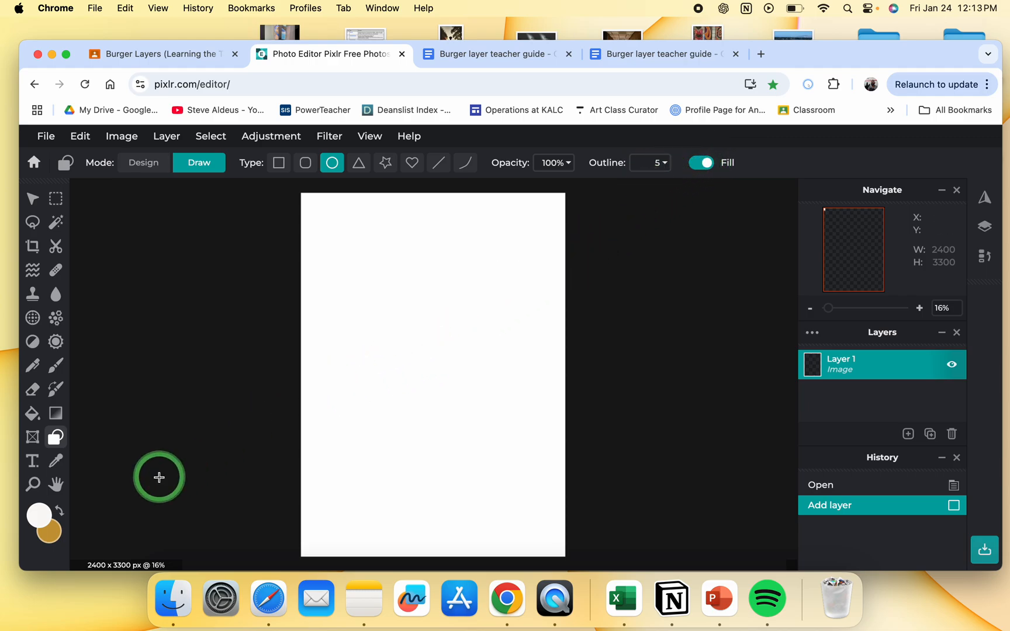
- Set the foreground color to black using the color picker's preset swatch
left_click(40, 524)
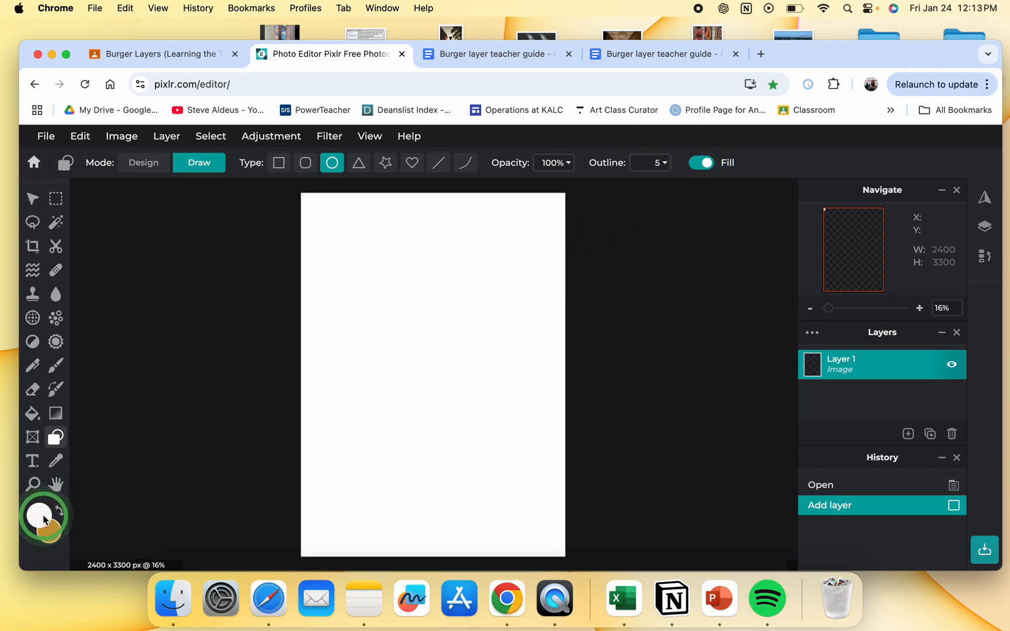
left_click(51, 532)
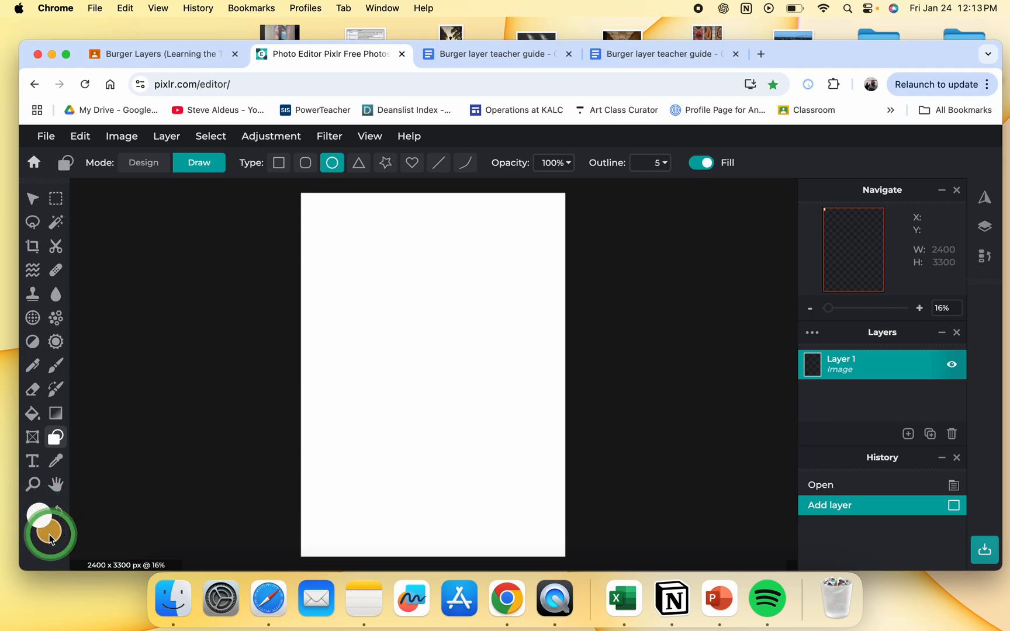
left_click(55, 535)
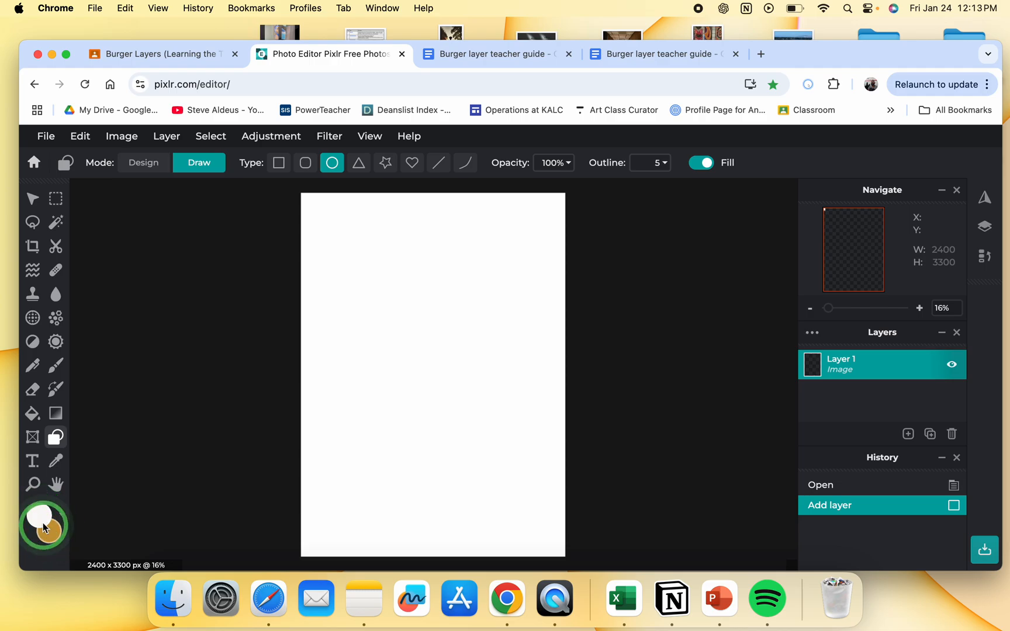
left_click(40, 517)
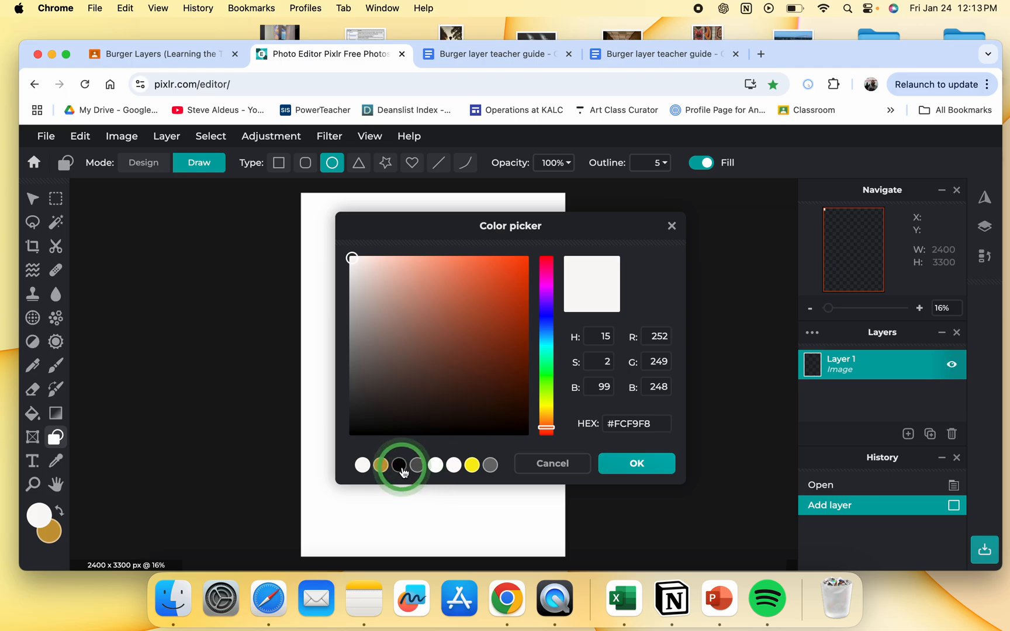
left_click(399, 464)
left_click(619, 466)
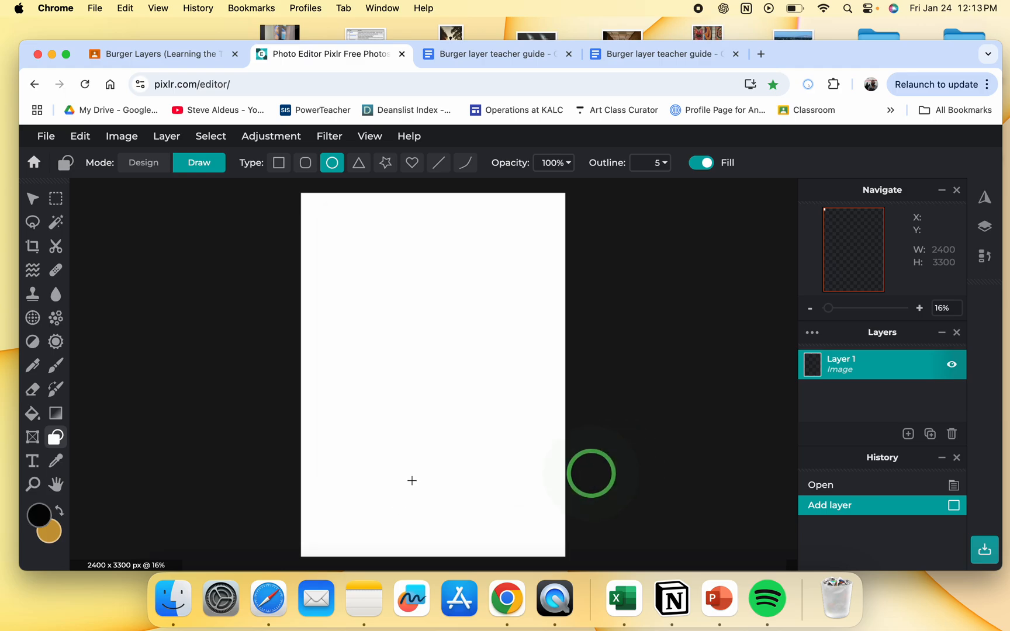
- Change the background color to a lighter golden bun tone, #E3B249, in the color picker
left_click(48, 530)
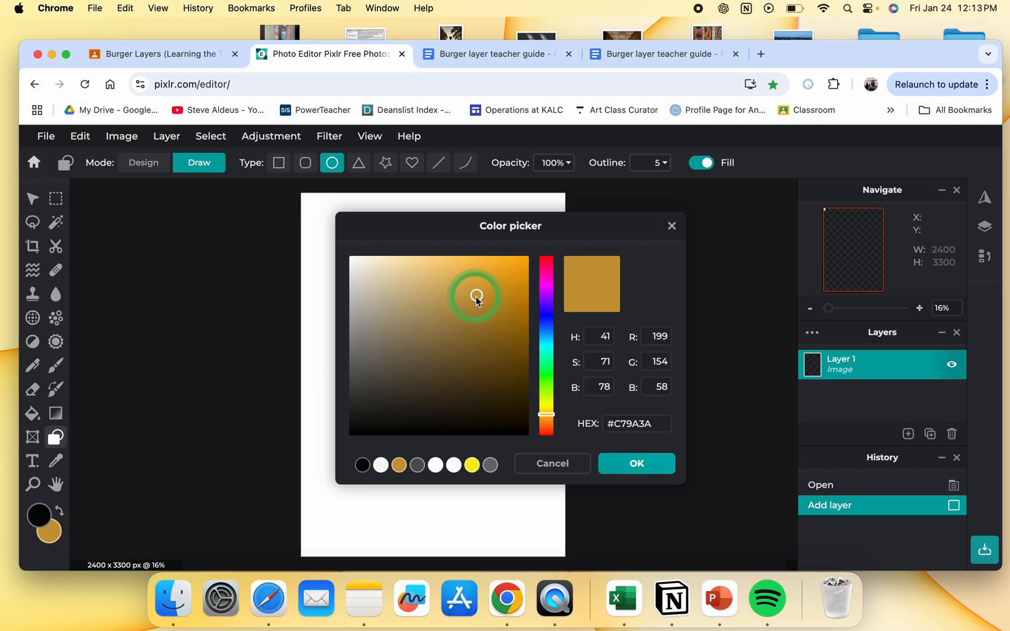
left_click_drag(477, 300, 463, 279)
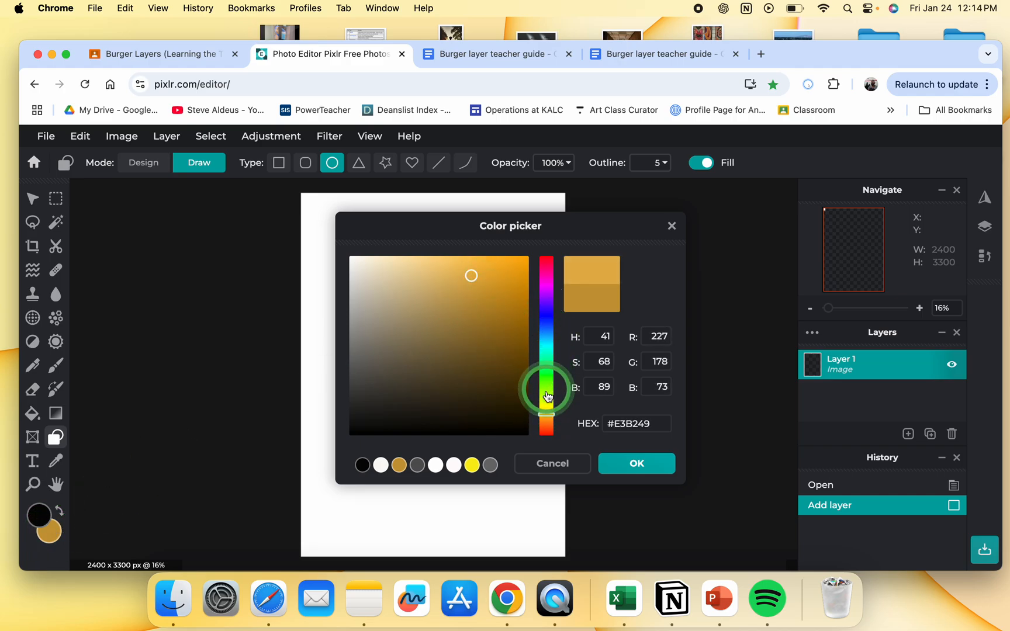
left_click(621, 462)
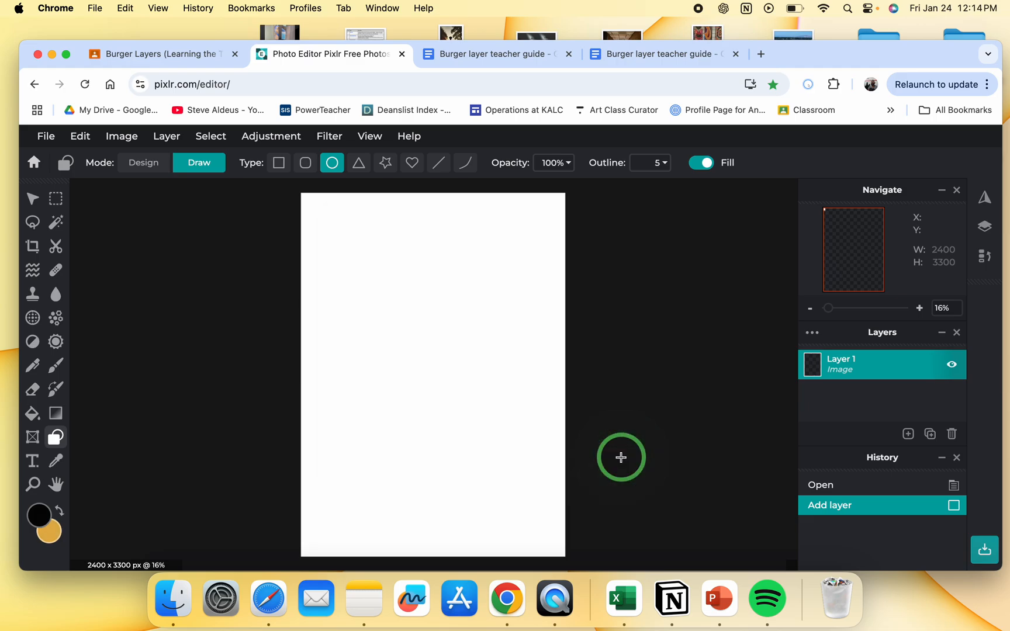
- Draw a filled golden circle about 1584 by 1532 px for the bun and center it on the canvas at about X 408, Y 884
left_click_drag(345, 291, 545, 450)
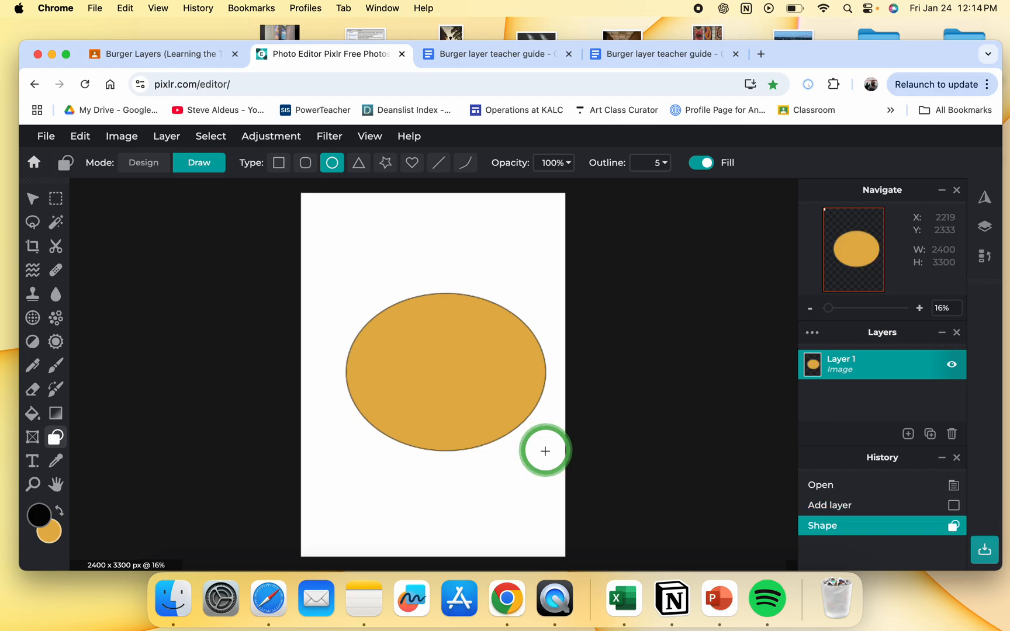
key("super+z")
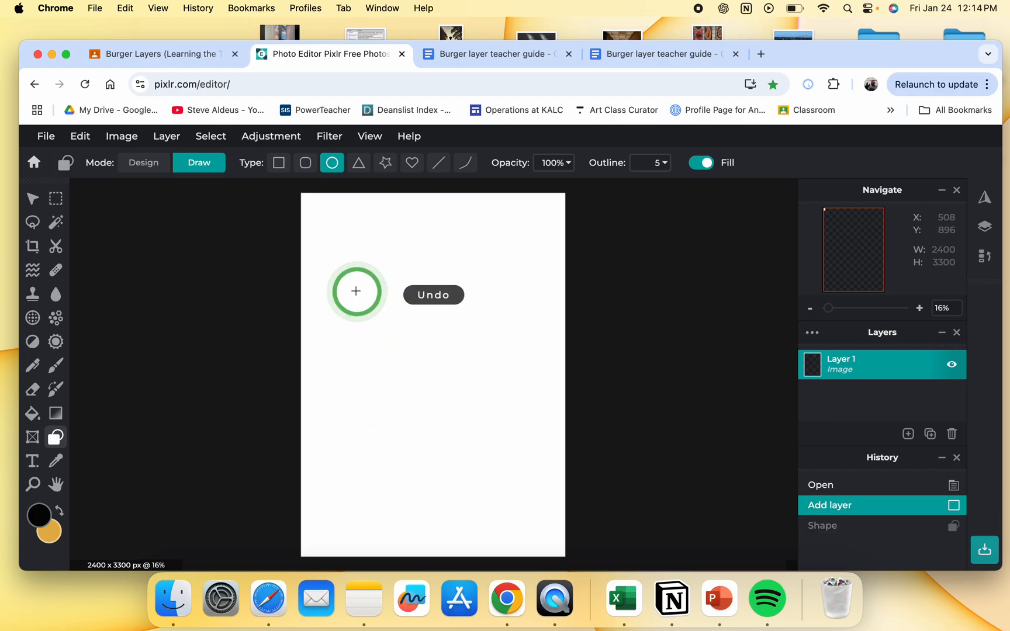
left_click_drag(356, 291, 529, 457)
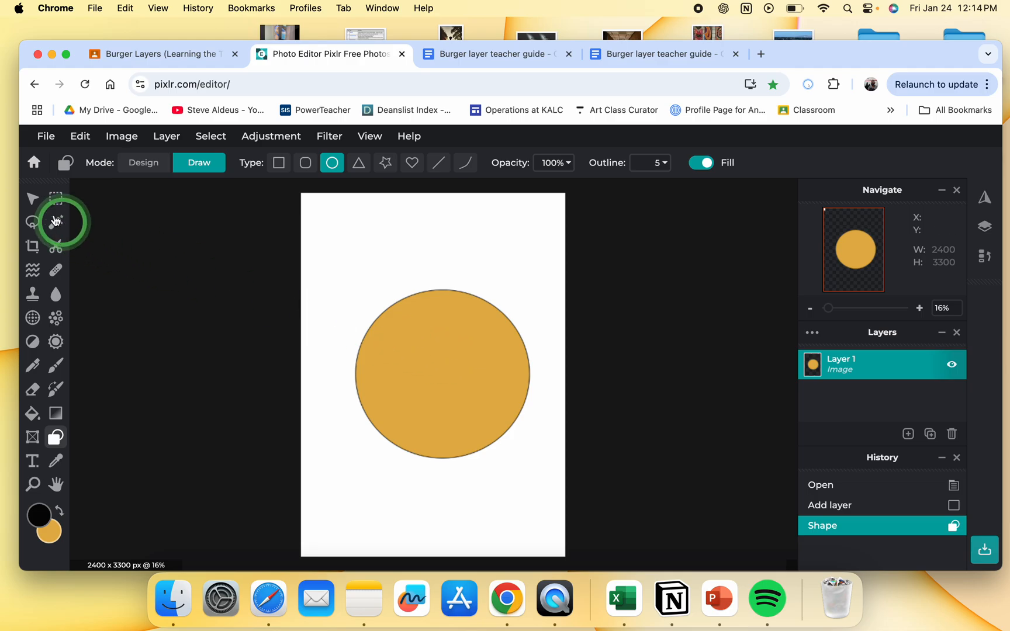
left_click(33, 199)
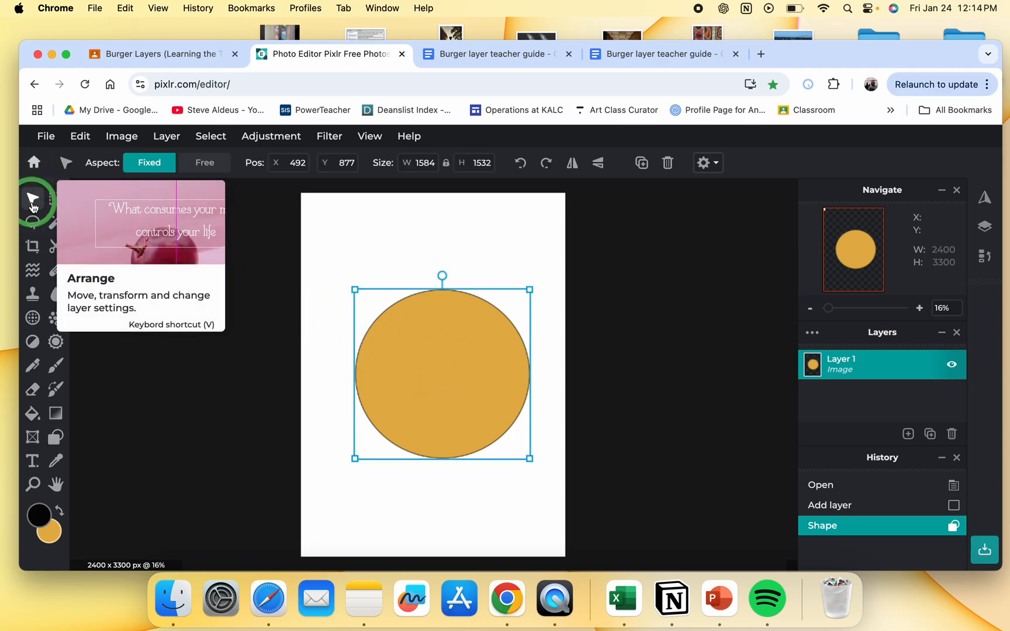
mouse_move(453, 379)
left_mouse_down()
mouse_move(418, 368)
mouse_move(439, 386)
left_mouse_up()
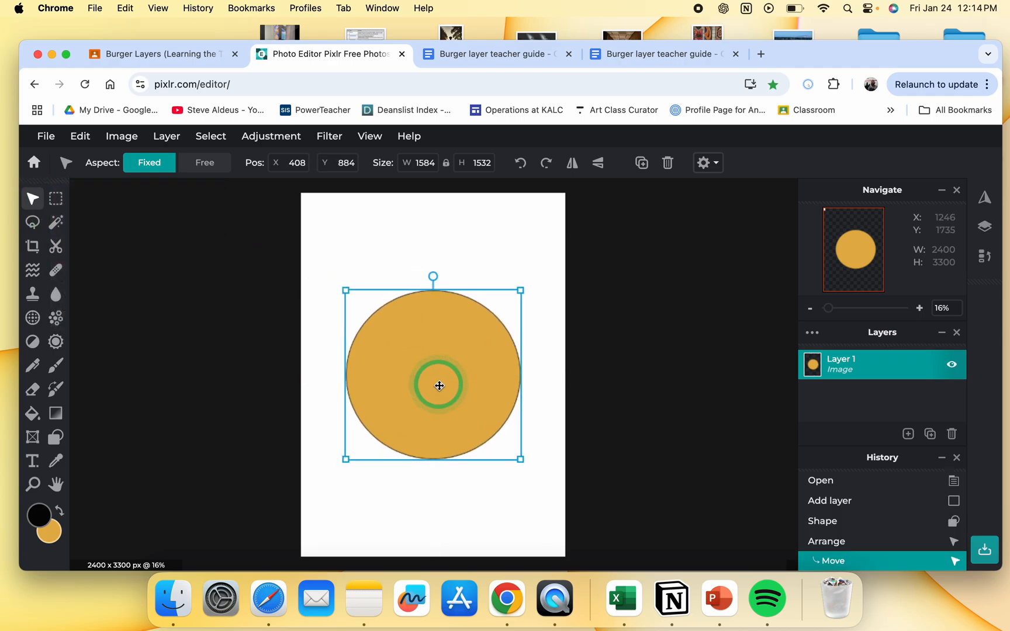
left_click(608, 402)
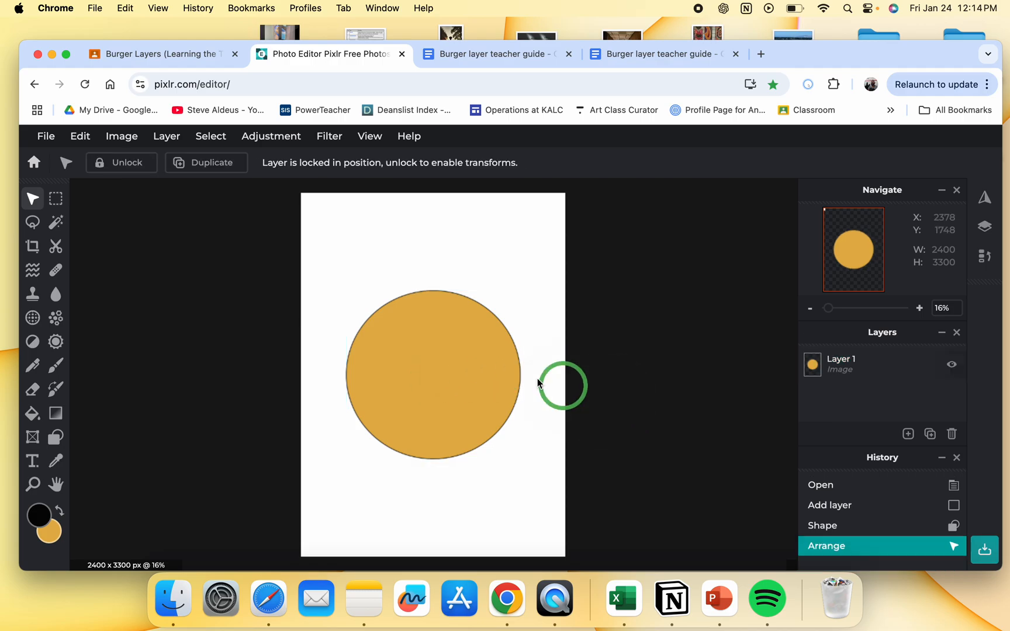
- Rename the layer holding the golden circle to "Bun" and close its layer settings
left_click(855, 375)
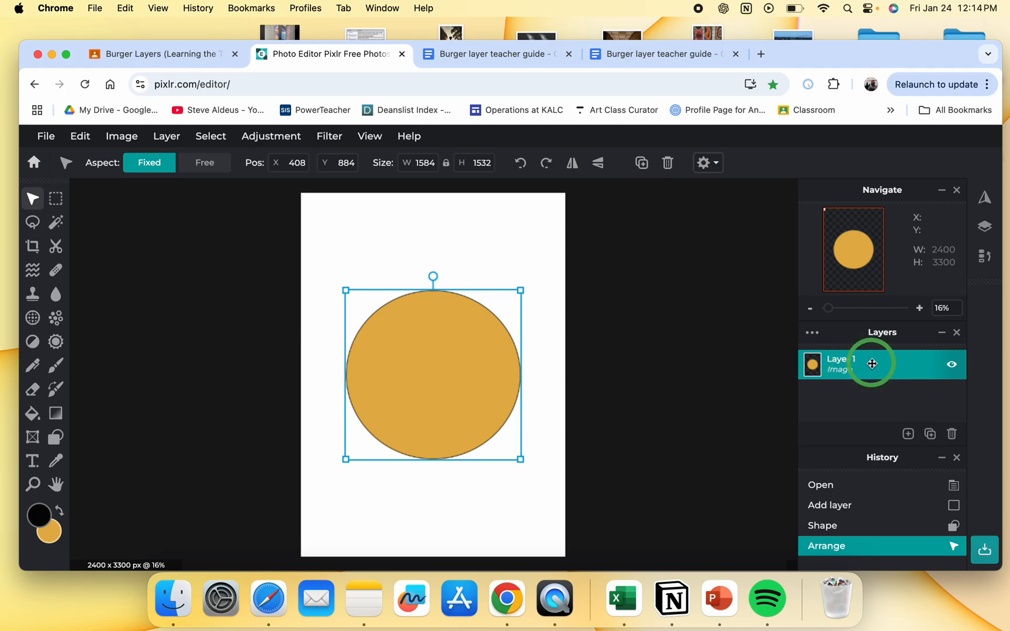
left_click(859, 366)
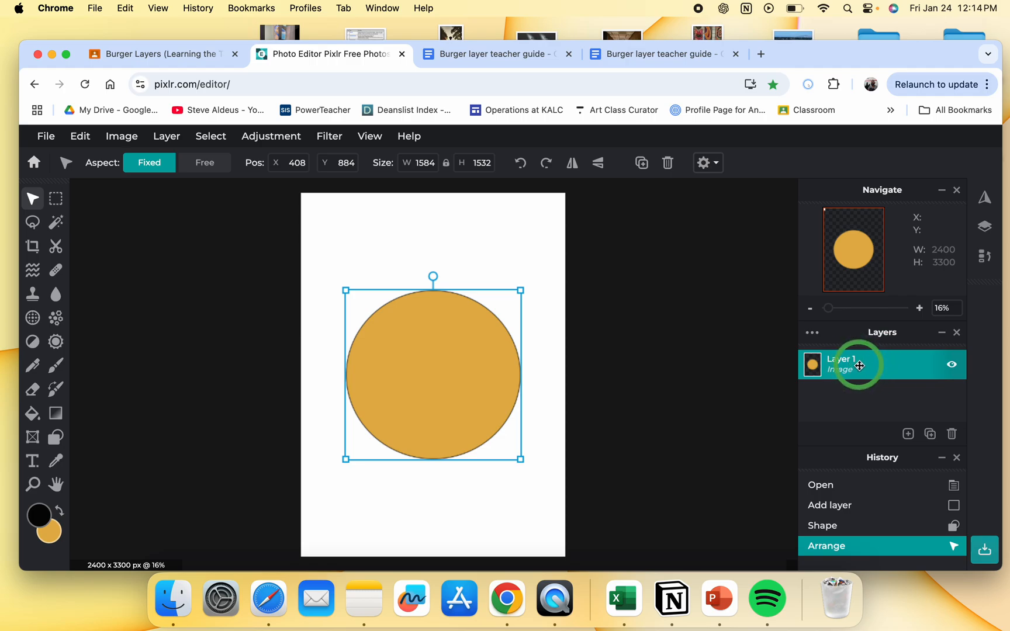
double_click(859, 365)
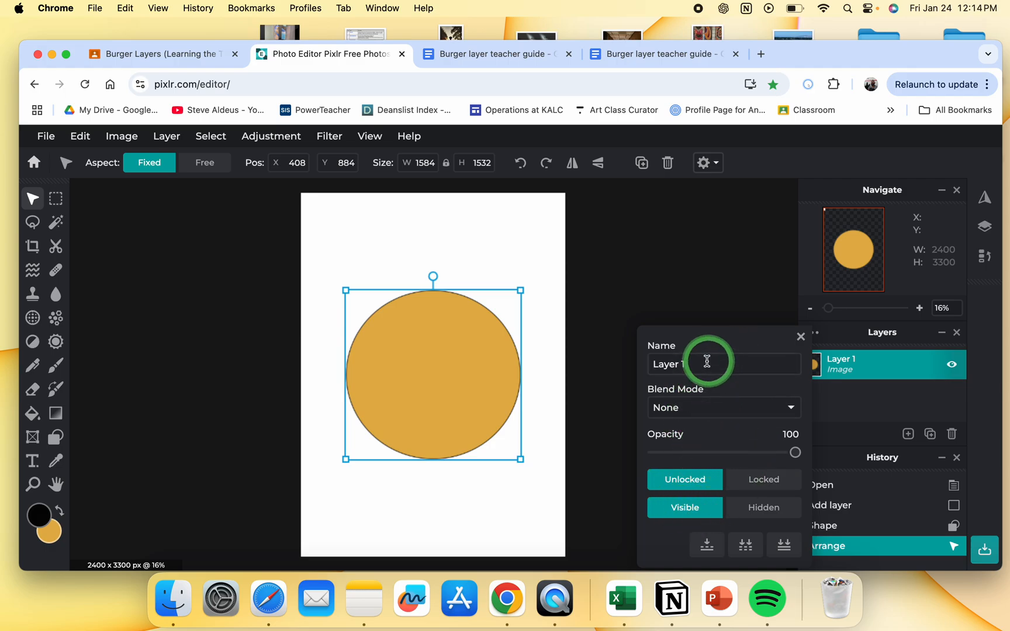
left_click_drag(704, 363, 658, 365)
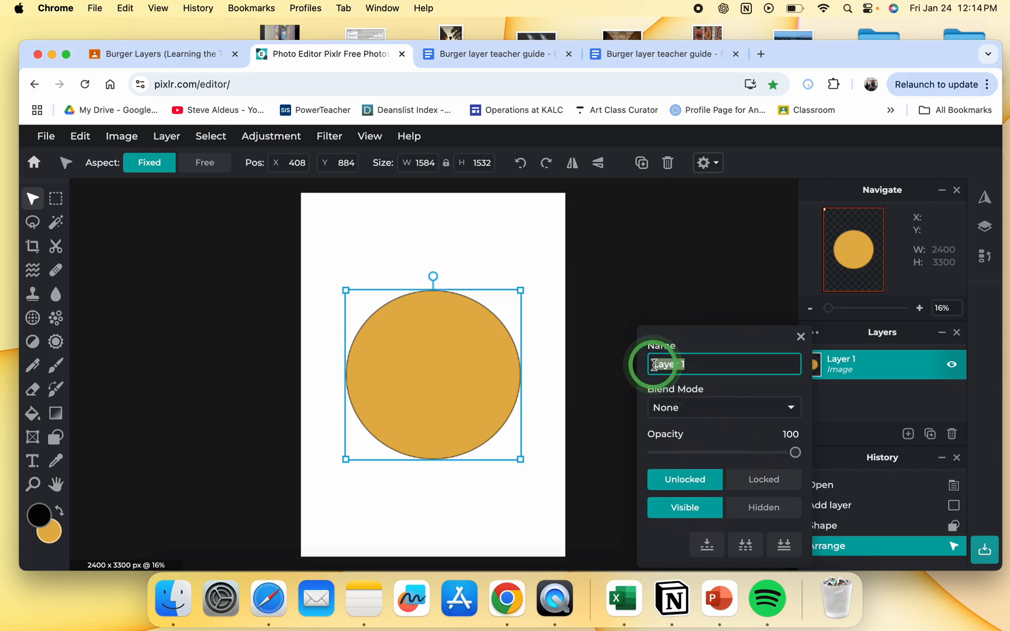
type("Bun")
left_click(730, 273)
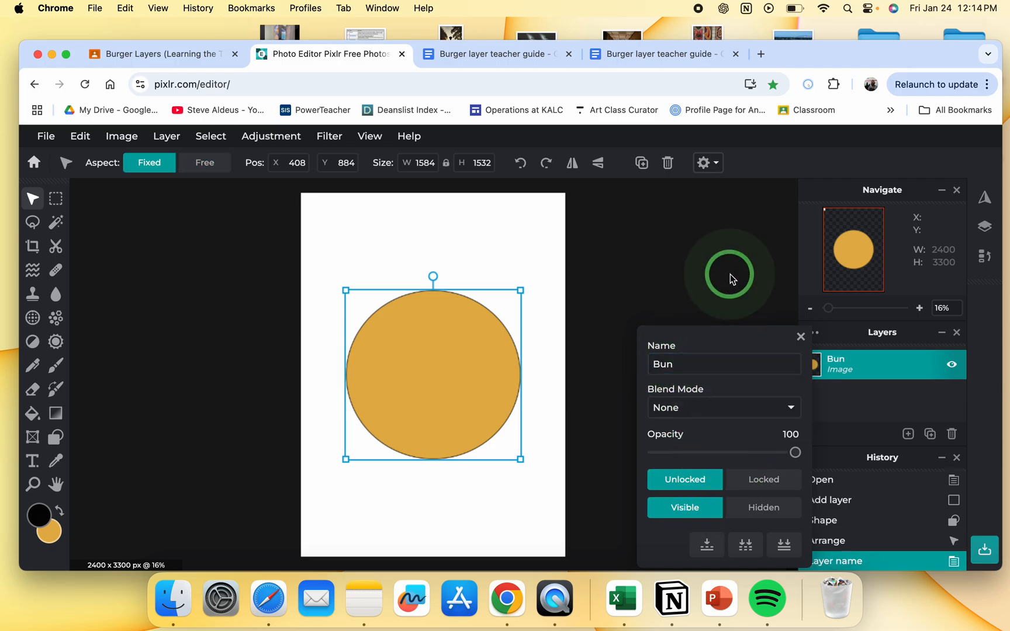
left_click(800, 336)
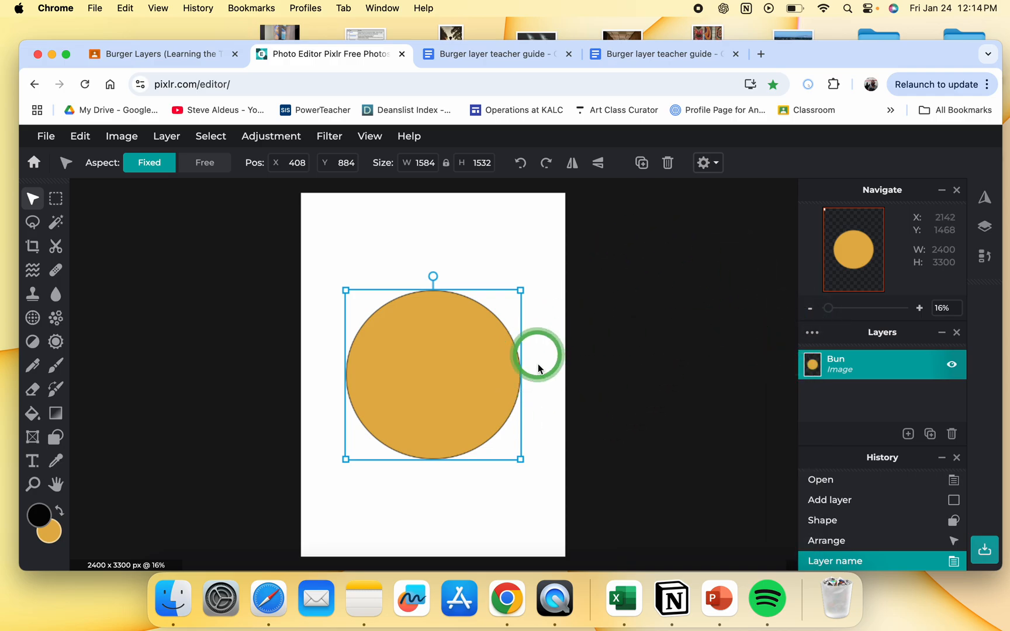
- Switch to the Burger layer teacher guide and read instruction 2 on making the pattie
left_click(543, 54)
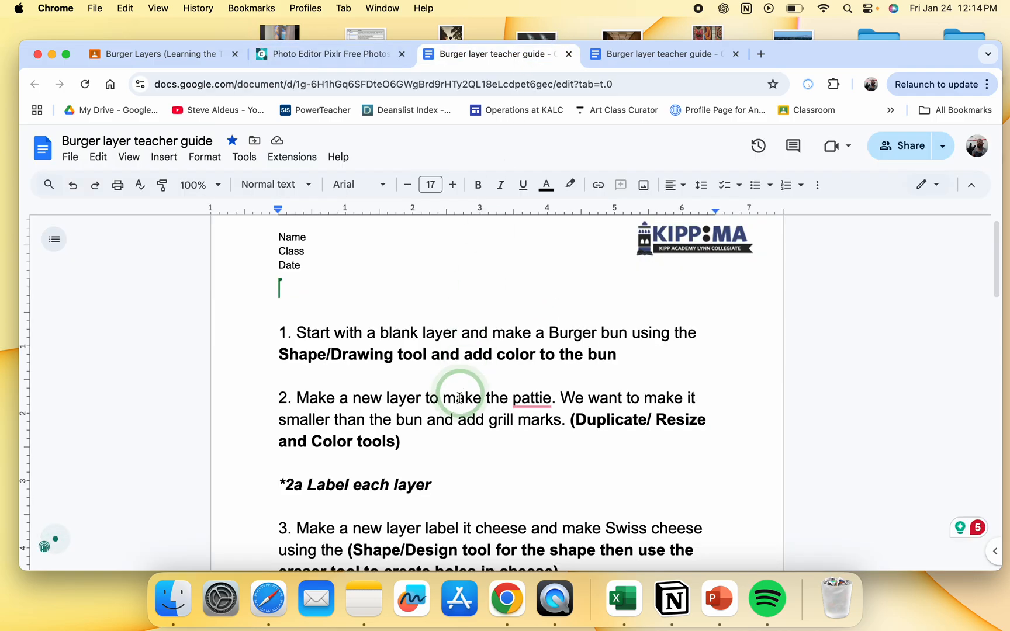
scroll(459, 398, "down", 2)
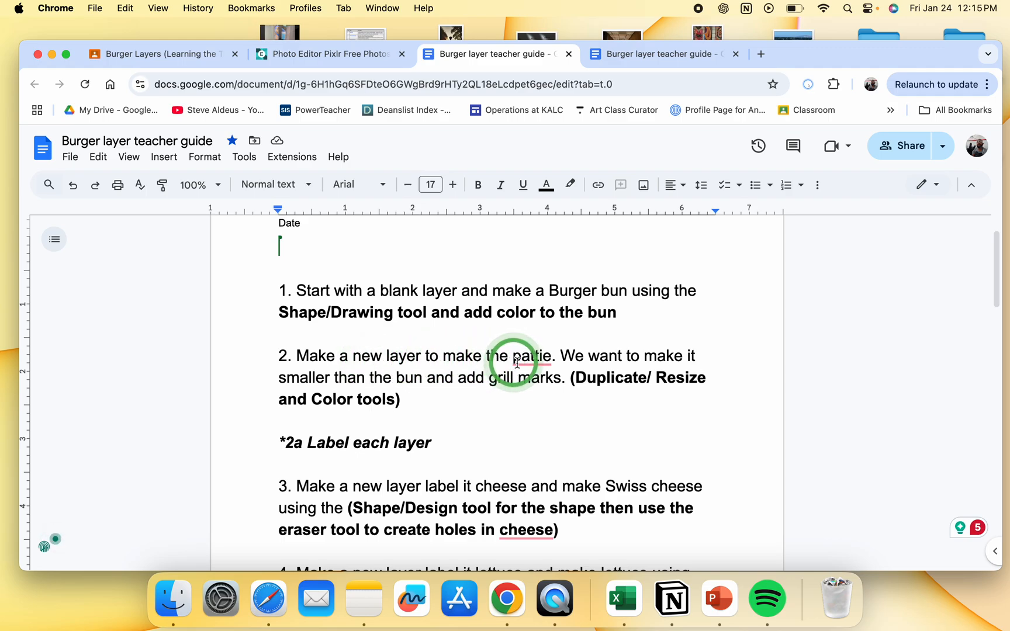
mouse_move(536, 359)
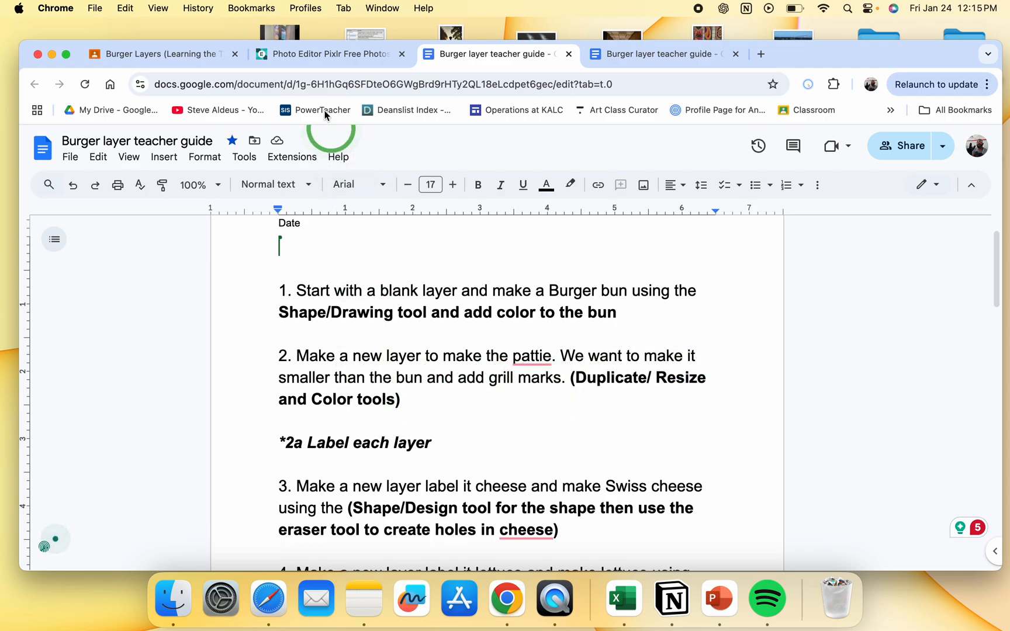
- Switch back to Pixlr, duplicate the Bun layer and name the copy "pattie"
left_click(316, 58)
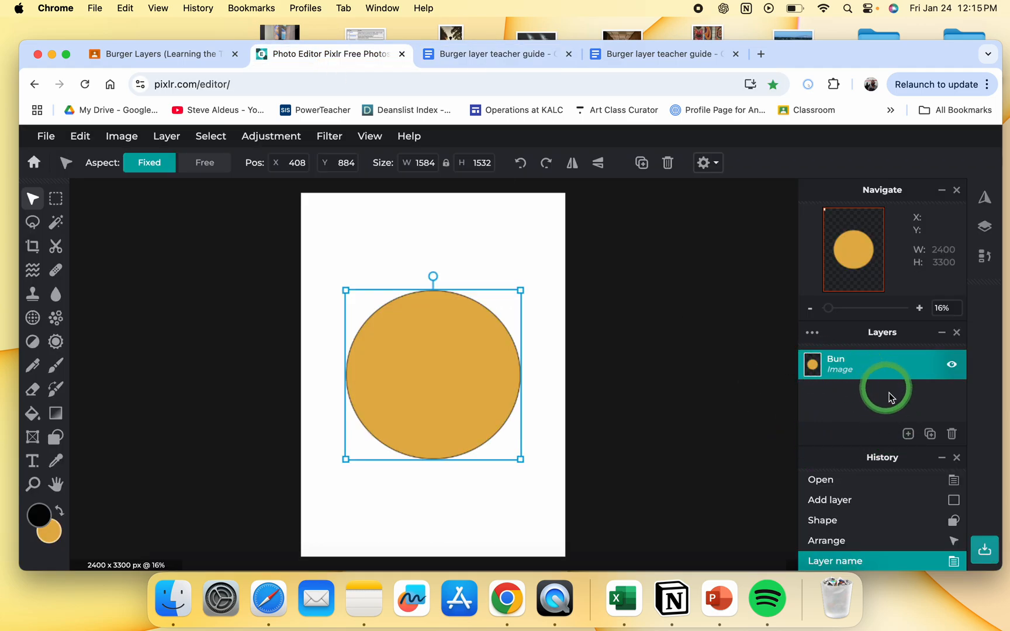
left_click(930, 435)
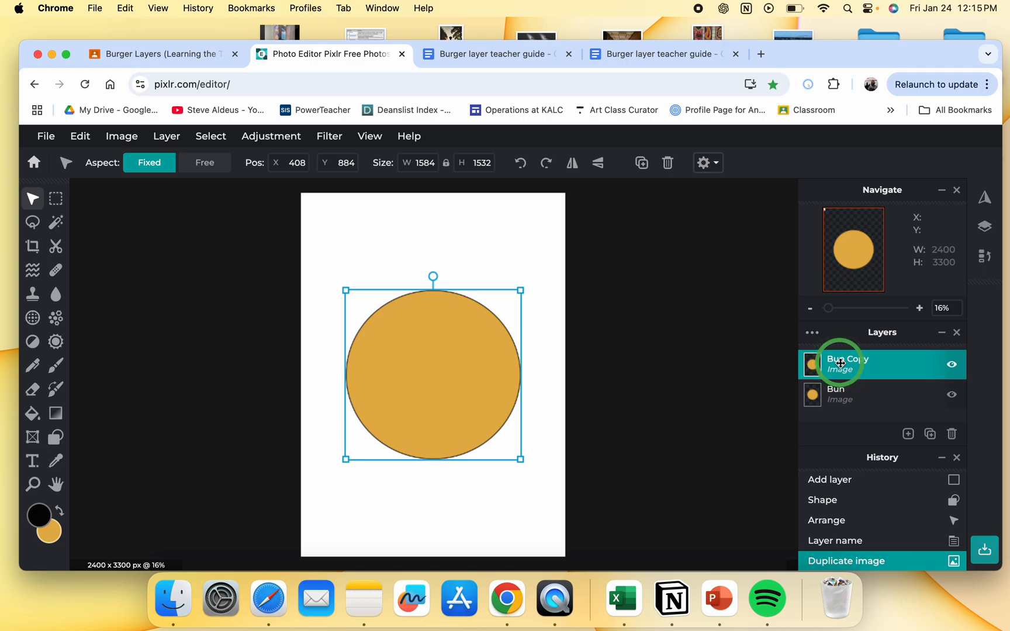
double_click(840, 363)
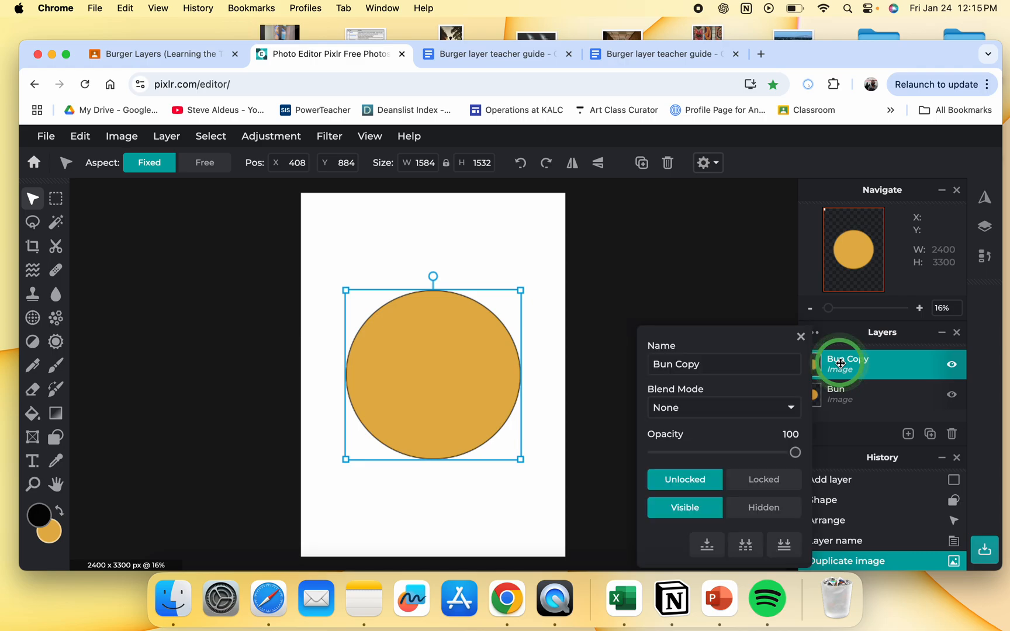
double_click(769, 366)
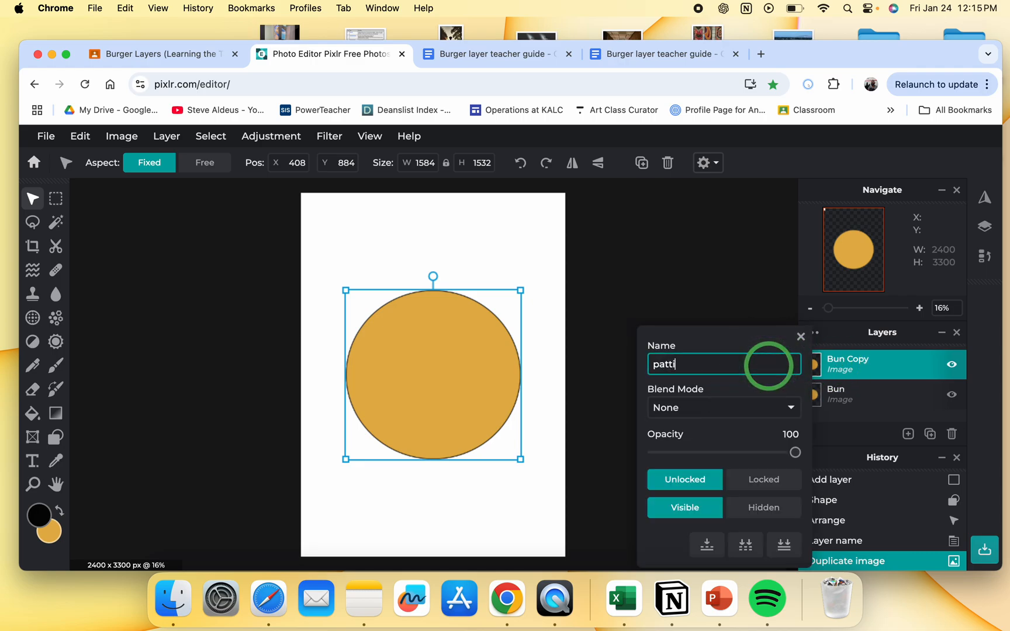
type("pattie")
key("Return")
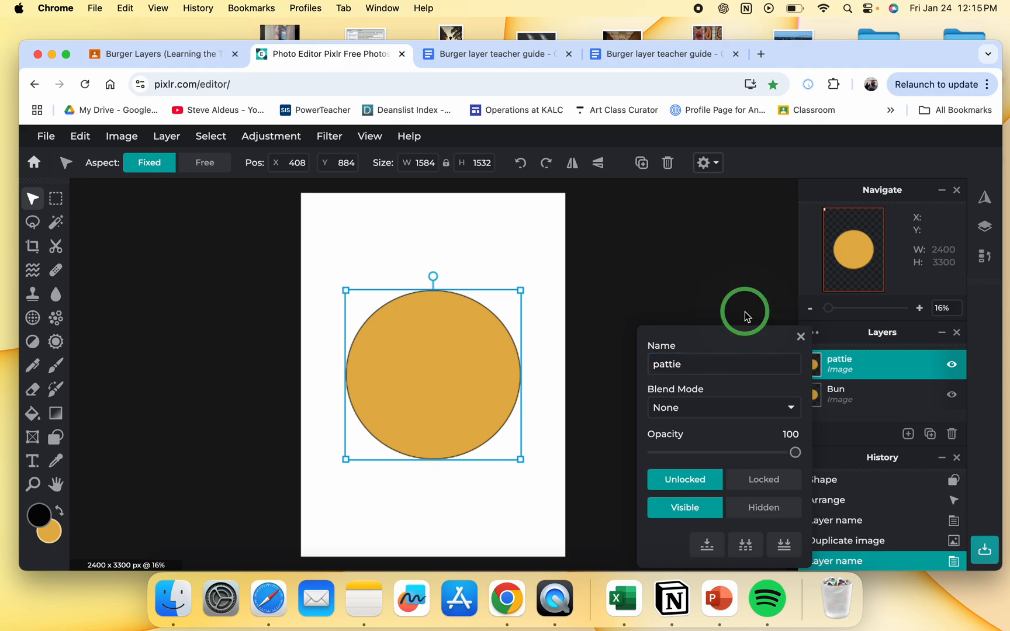
left_click(800, 337)
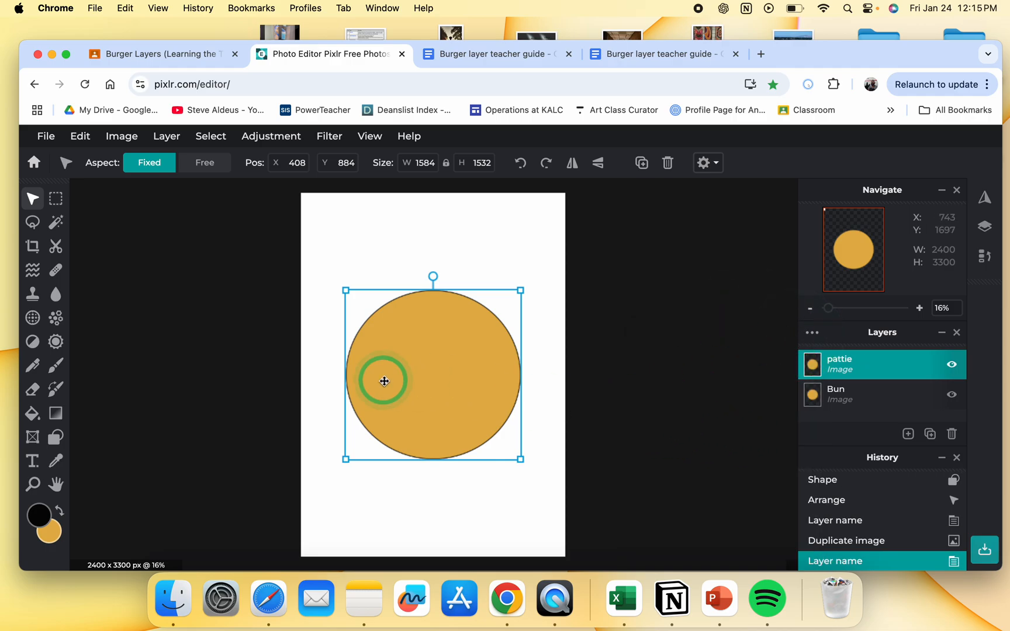
- Set the foreground color to dark reddish brown, #3D1C1C, and fill the circle on the pattie layer with it
left_click(39, 518)
left_click(349, 431)
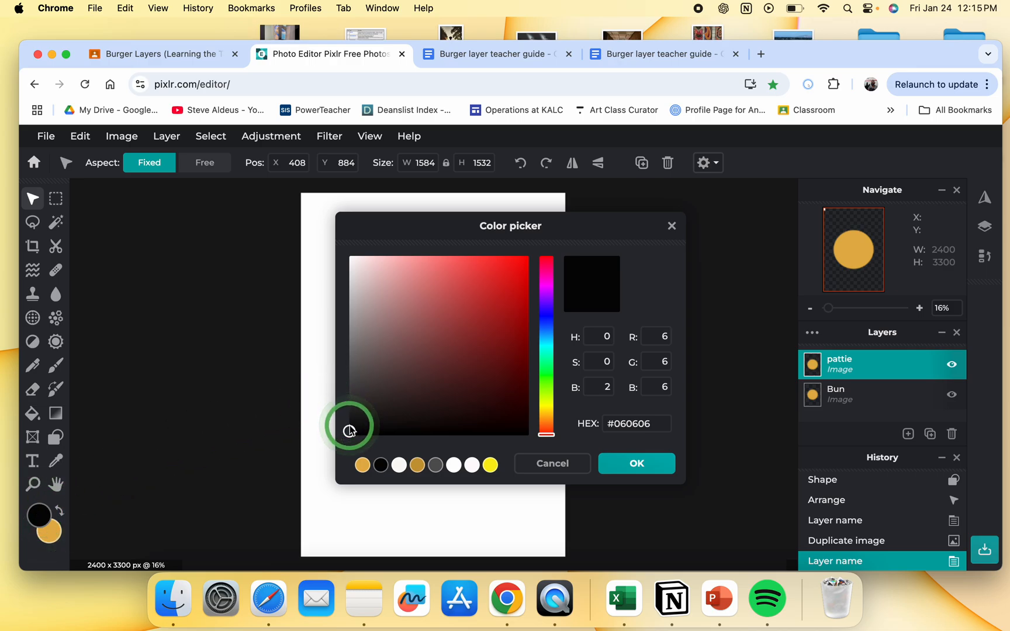
left_click_drag(349, 430, 376, 414)
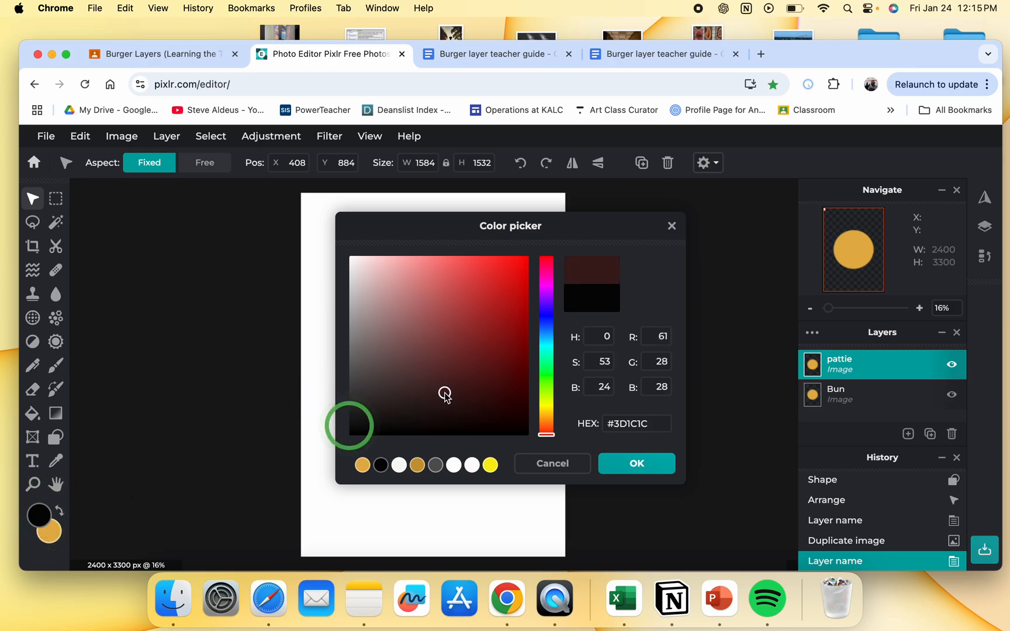
left_click(636, 463)
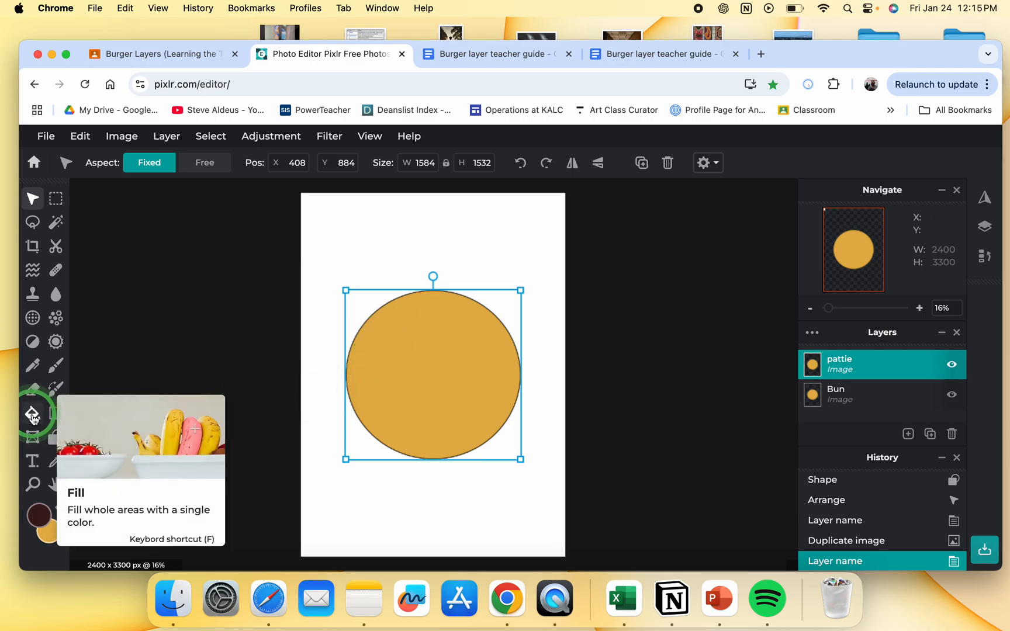
left_click(33, 415)
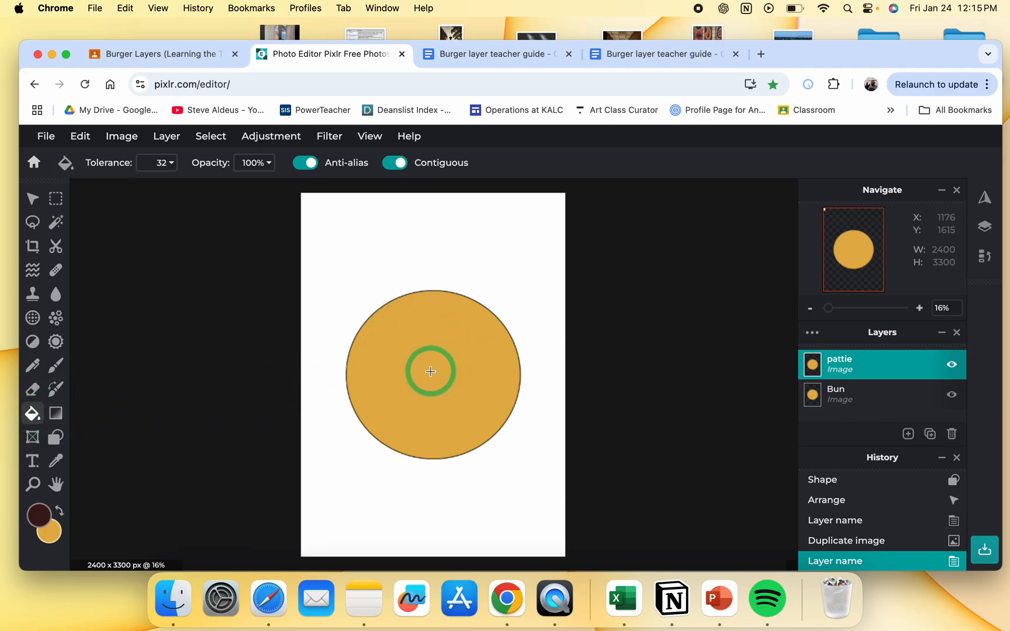
left_click(430, 372)
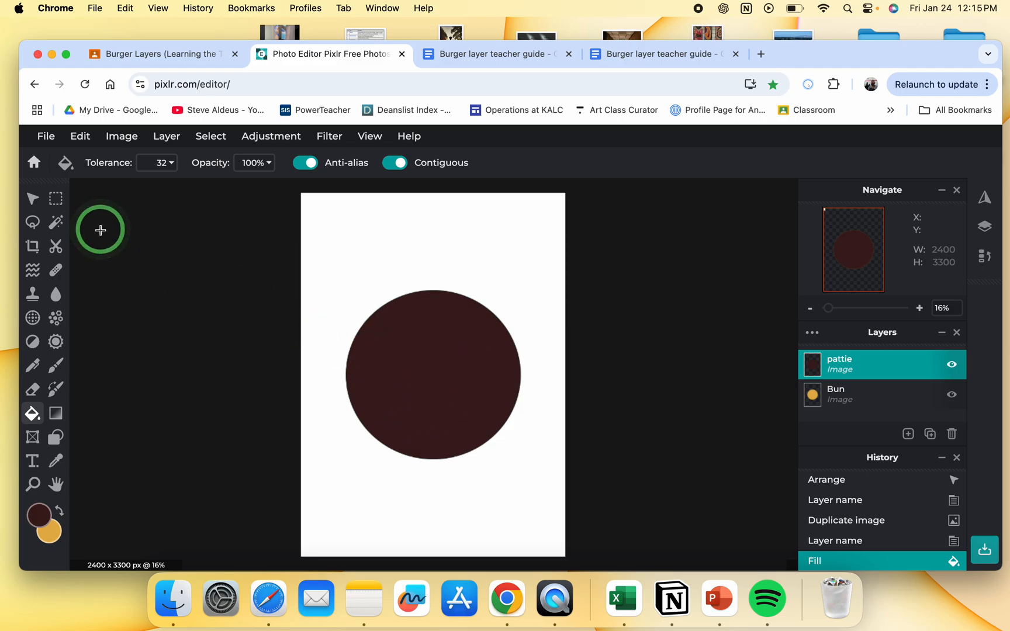
- Shrink the pattie circle to about 1410 by 1364 px and center it over the bun at about X 495, Y 968
left_click(33, 200)
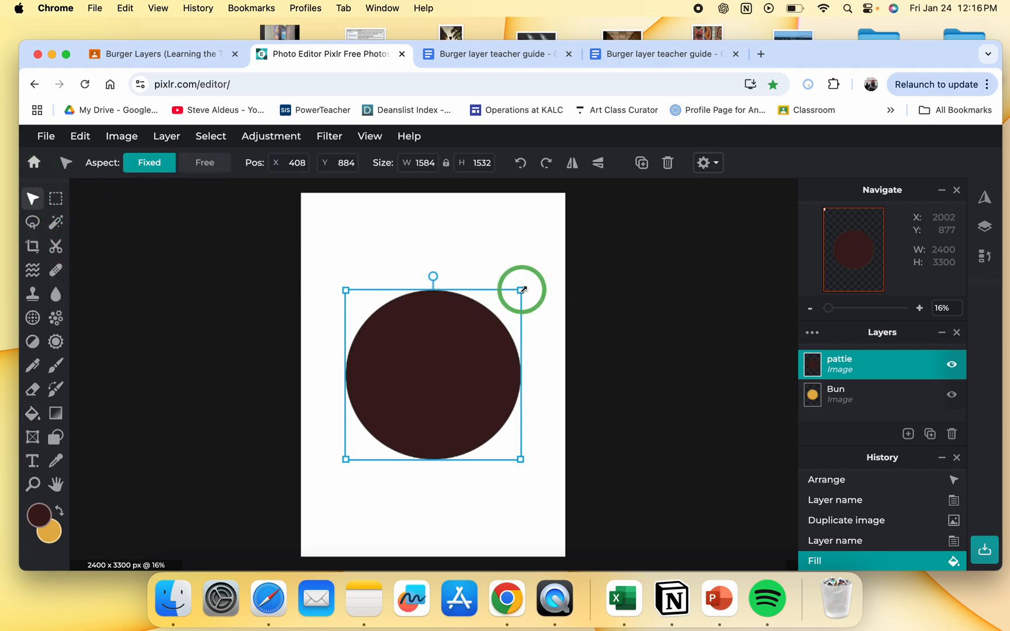
left_click_drag(522, 290, 504, 311)
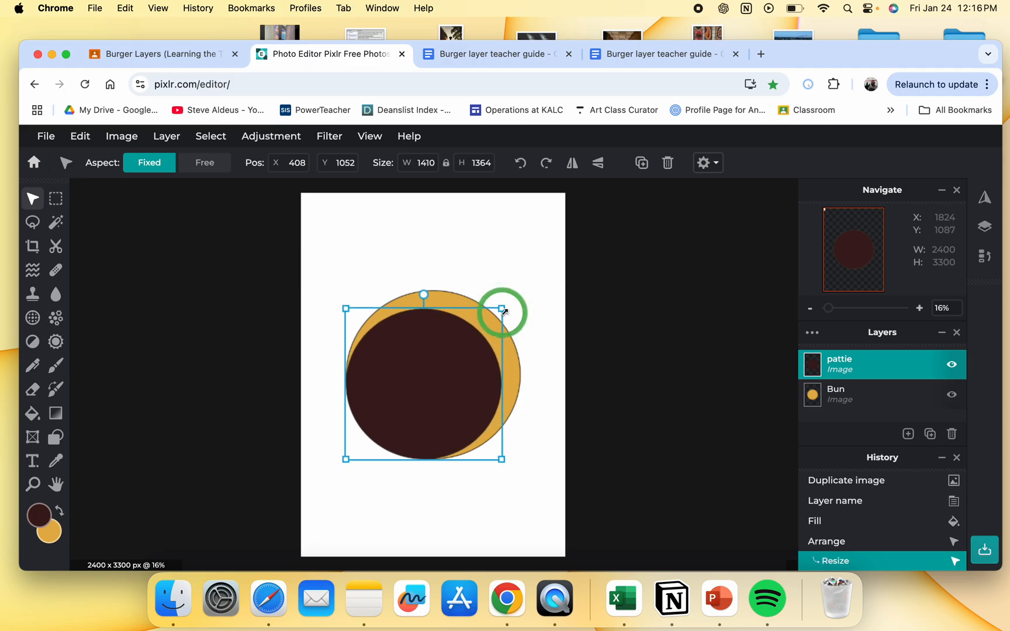
left_click_drag(428, 371, 441, 365)
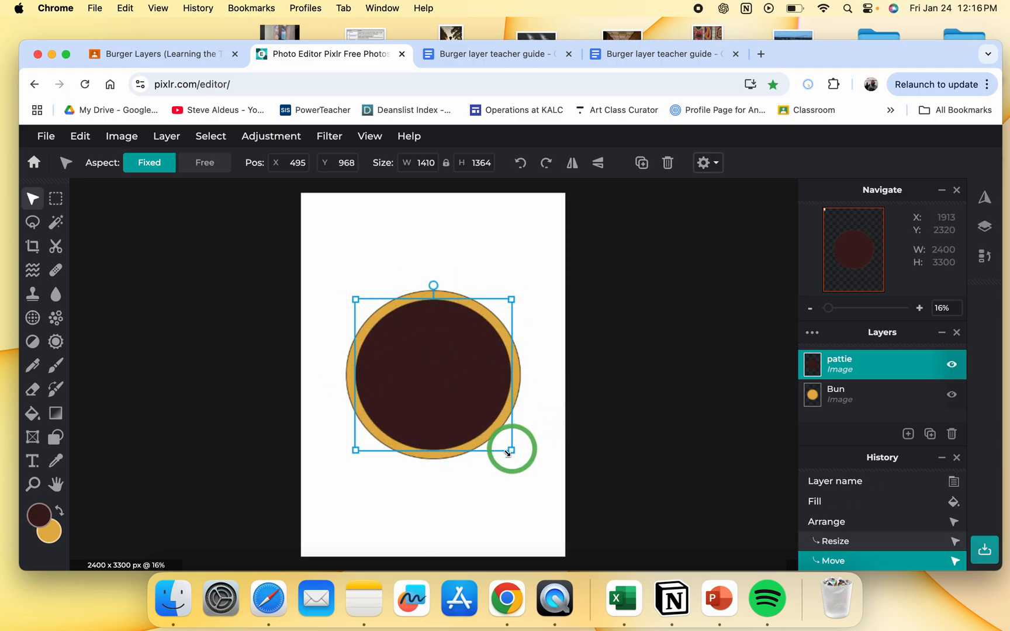
left_click(664, 476)
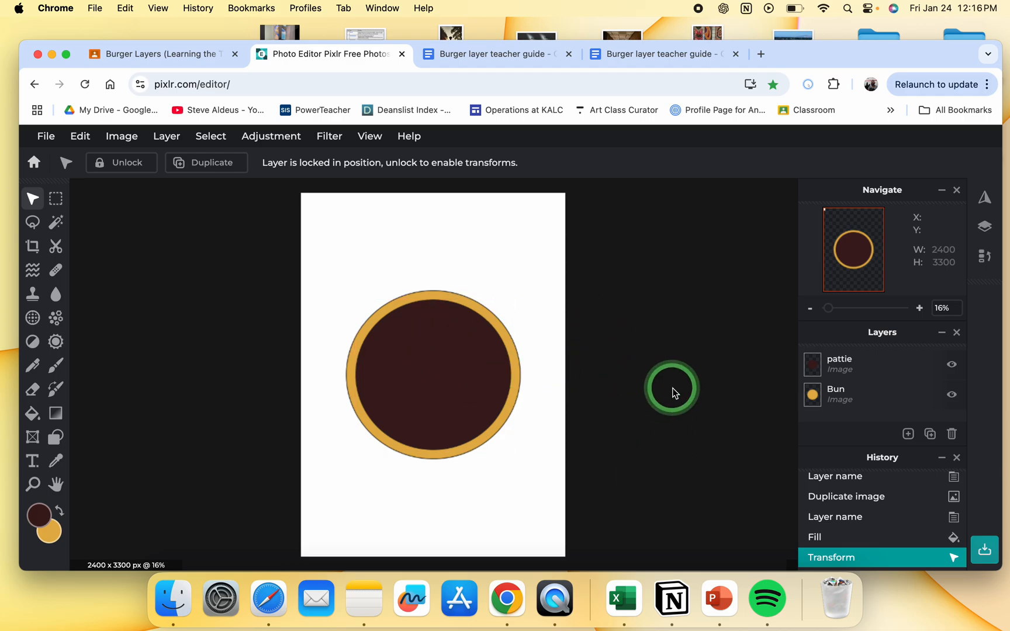
- Switch to the Burger layer teacher guide and read instruction 3 on making the cheese layer
left_click(907, 435)
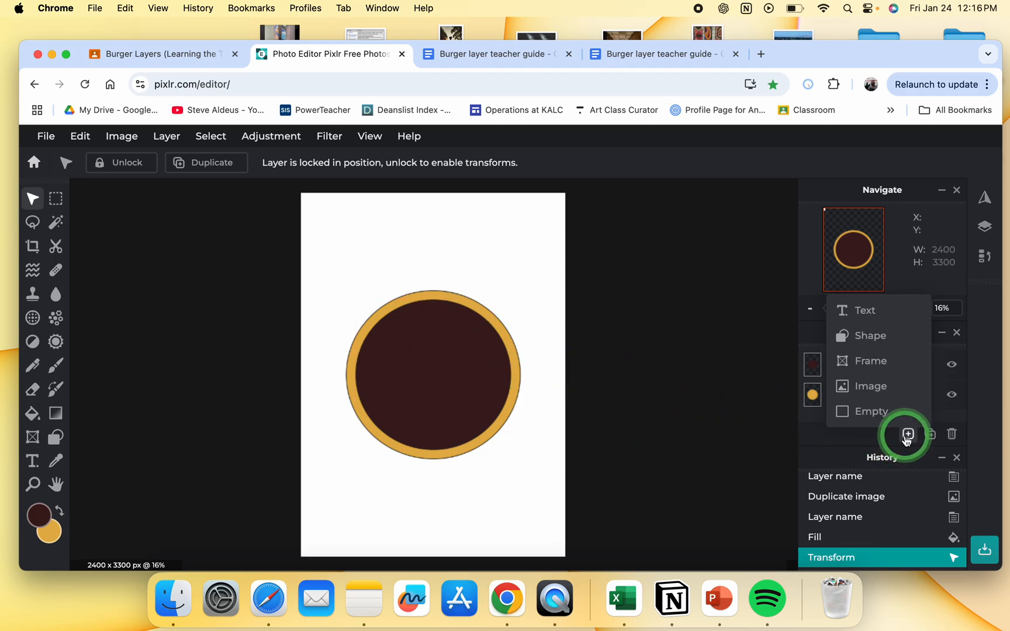
left_click(491, 55)
scroll(424, 367, "down", 5)
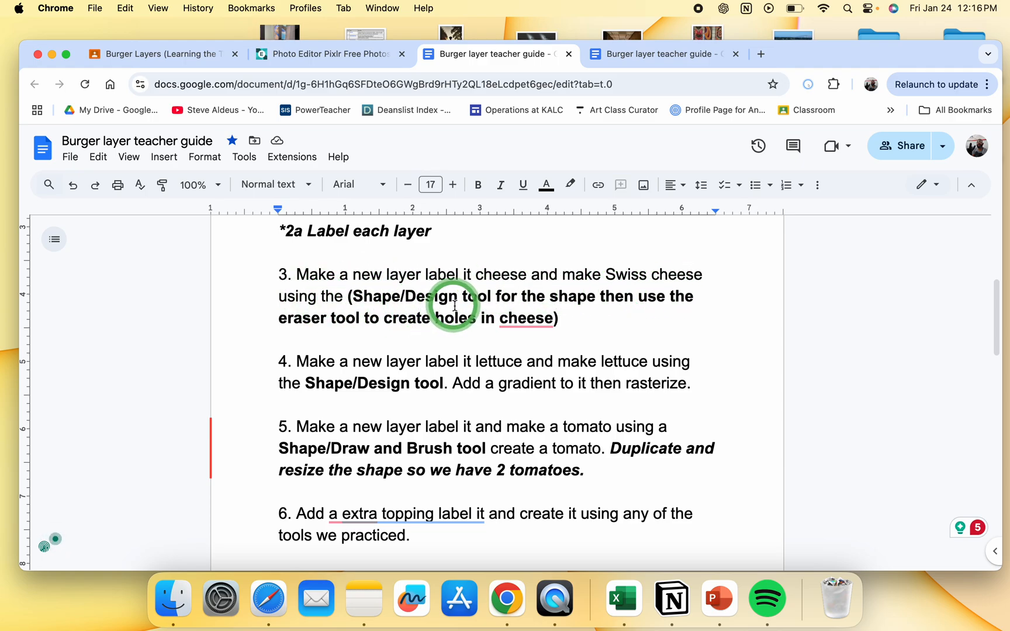
- Switch back to Pixlr, add an empty layer above the pattie and name it "cheese"
left_click(375, 53)
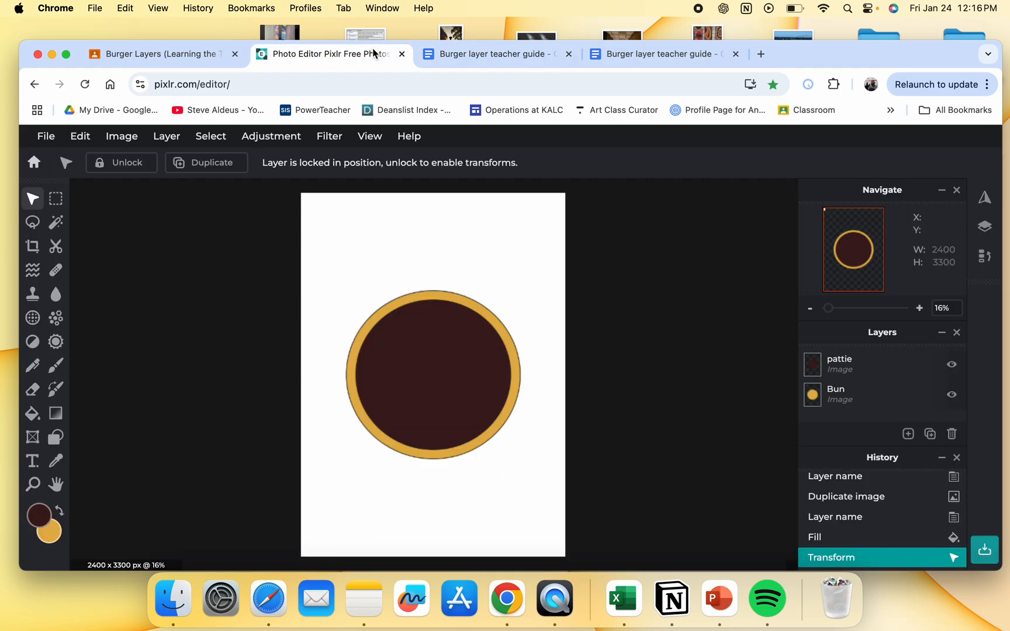
left_click(908, 433)
left_click(906, 432)
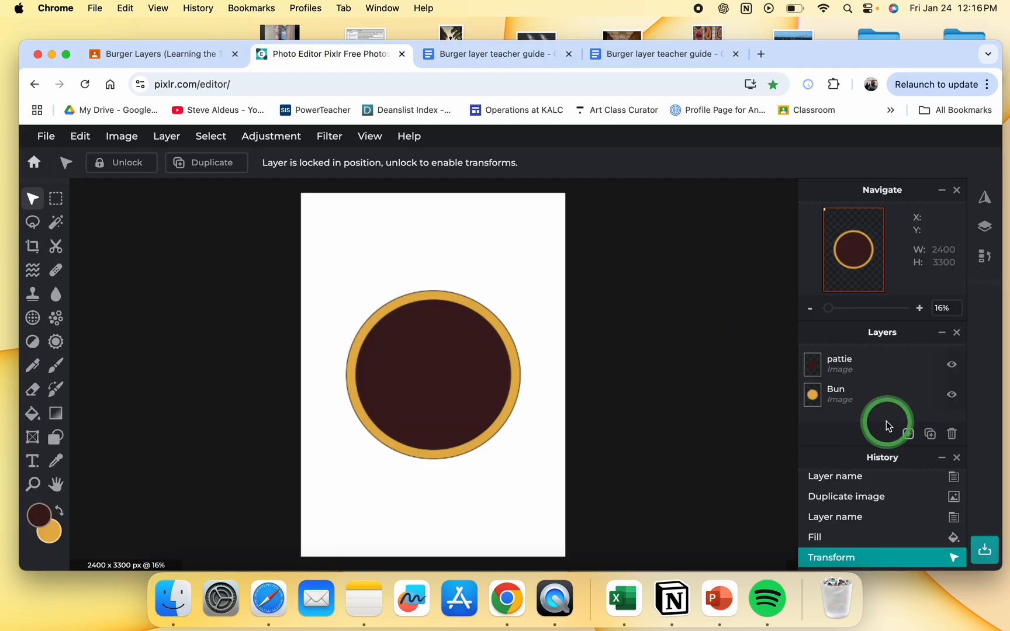
left_click(908, 434)
left_click(903, 416)
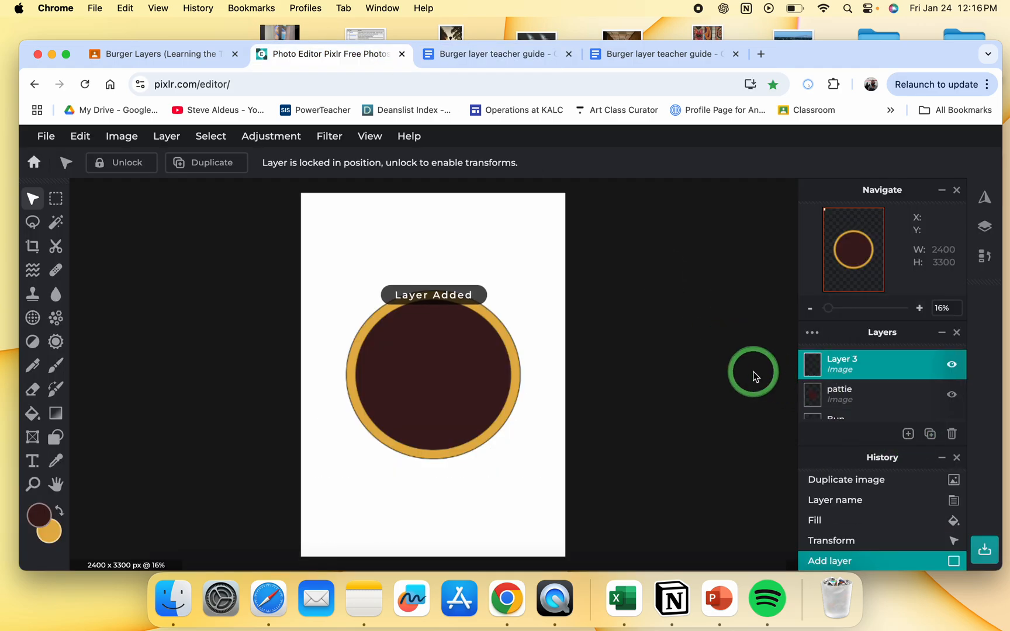
double_click(830, 365)
triple_click(769, 365)
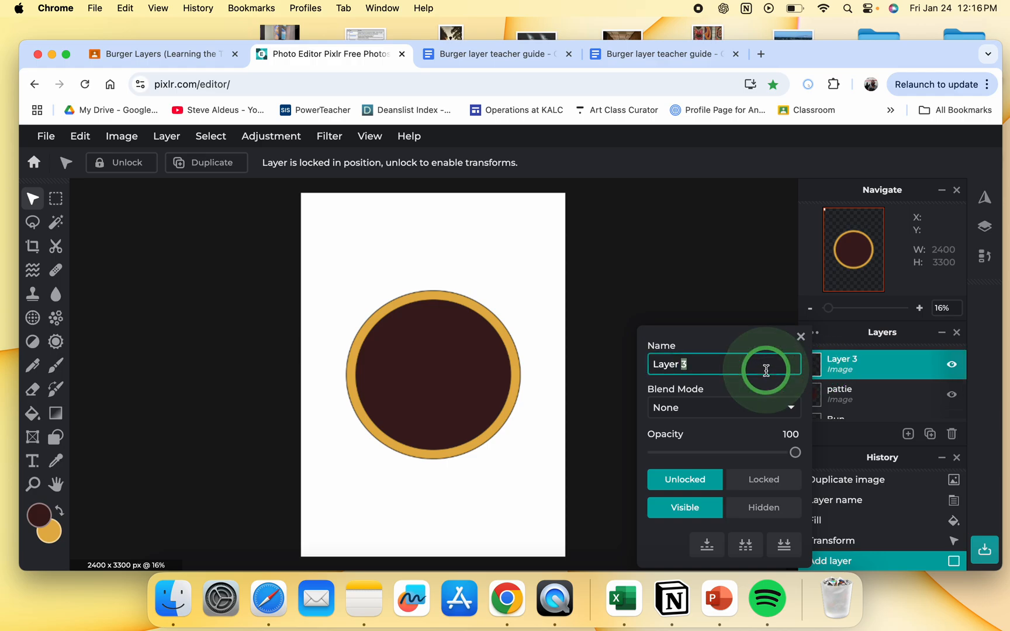
type("cheese")
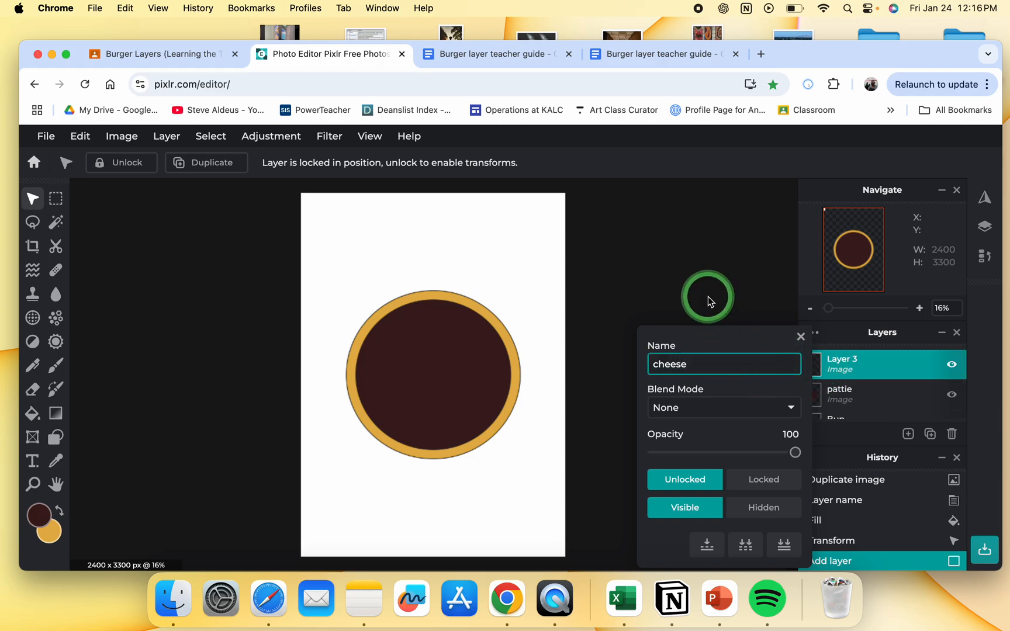
left_click(708, 297)
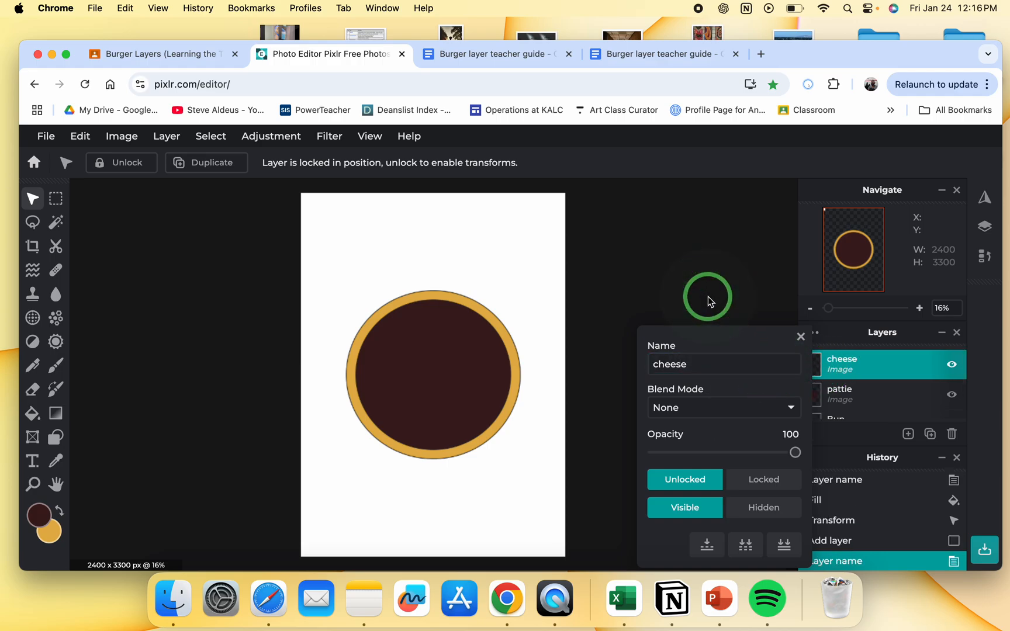
left_click(799, 338)
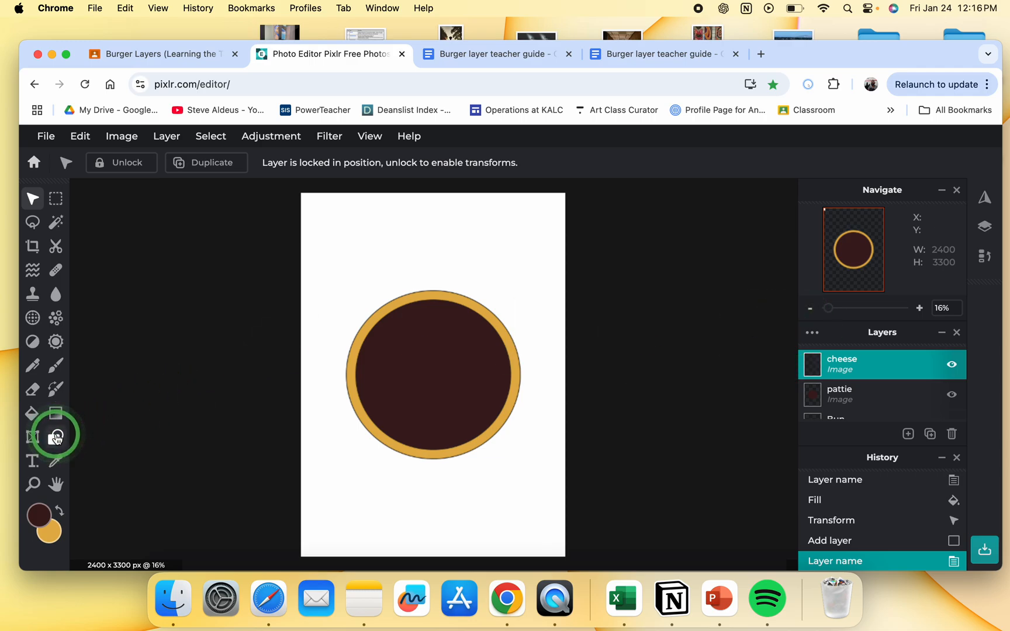
- Set the Shape tool to draw a rectangle and make the background color bright yellow, RGB 228, 235, 11
left_click(55, 437)
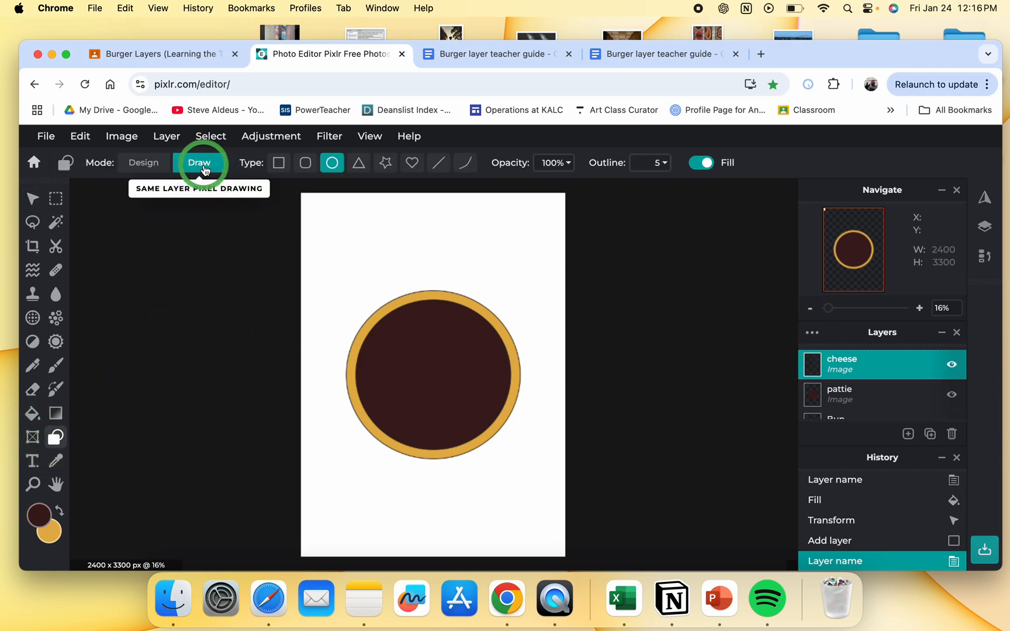
left_click(280, 165)
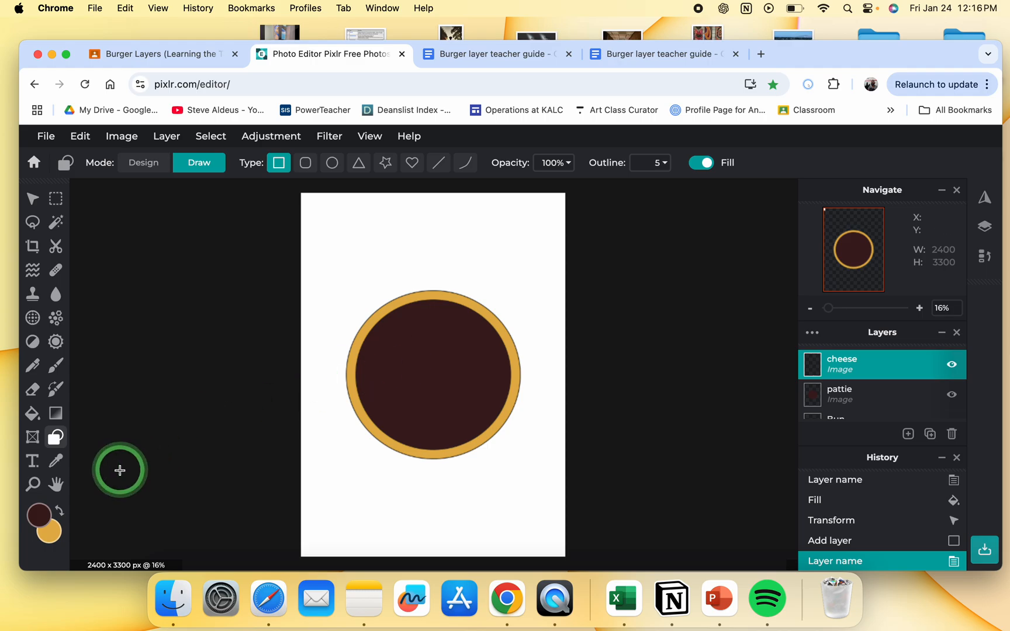
left_click(53, 535)
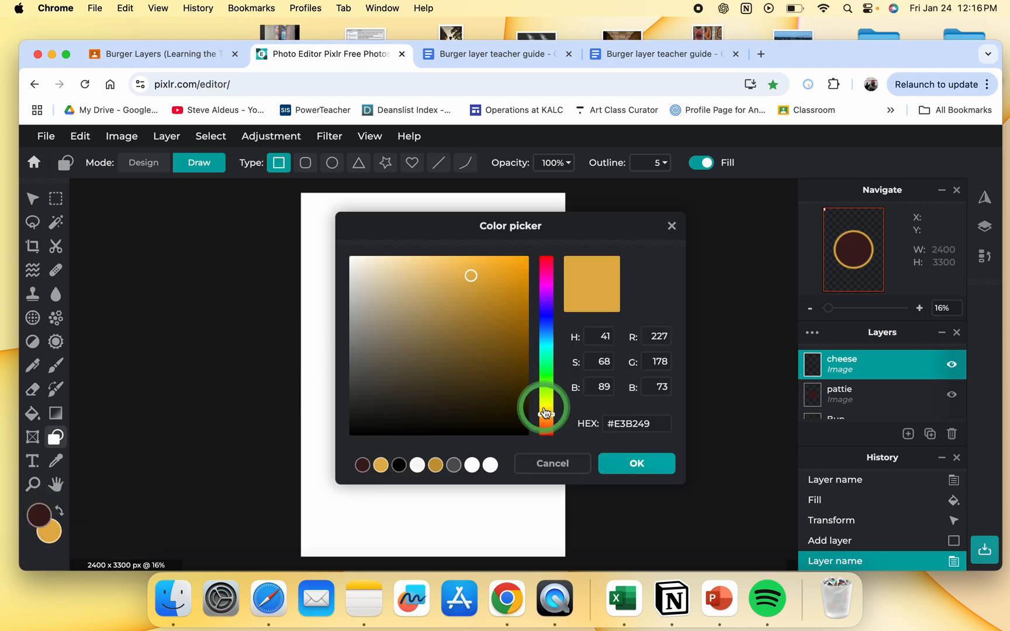
left_click(543, 408)
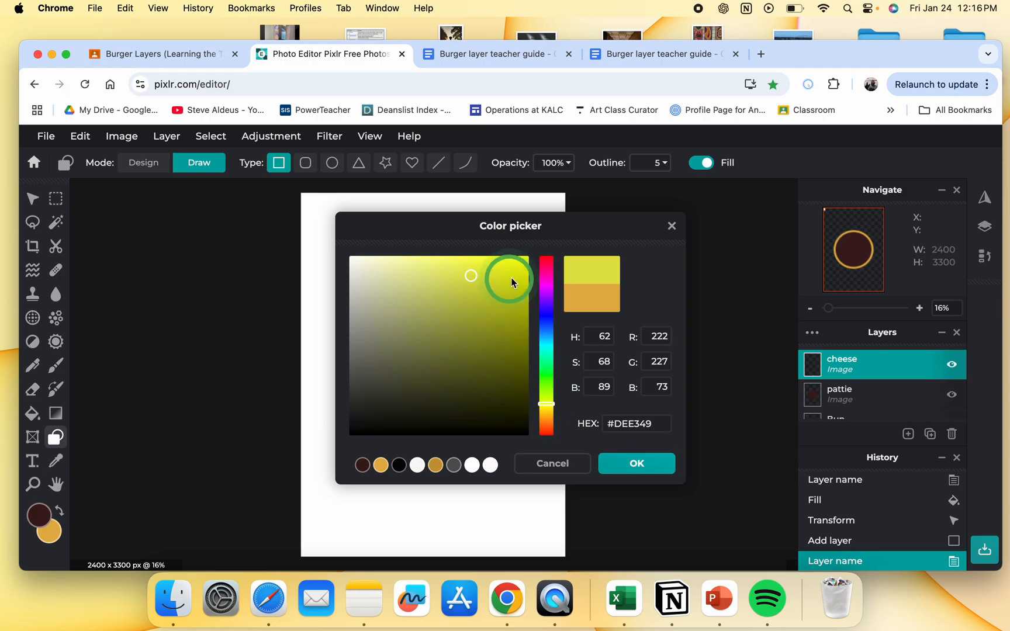
left_click_drag(507, 272, 521, 275)
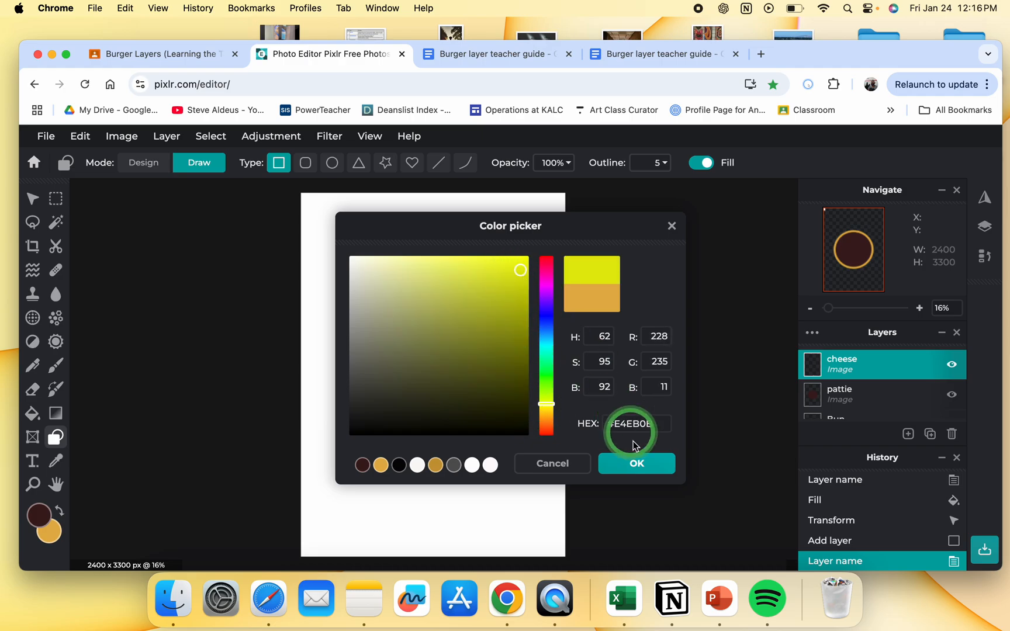
left_click(637, 463)
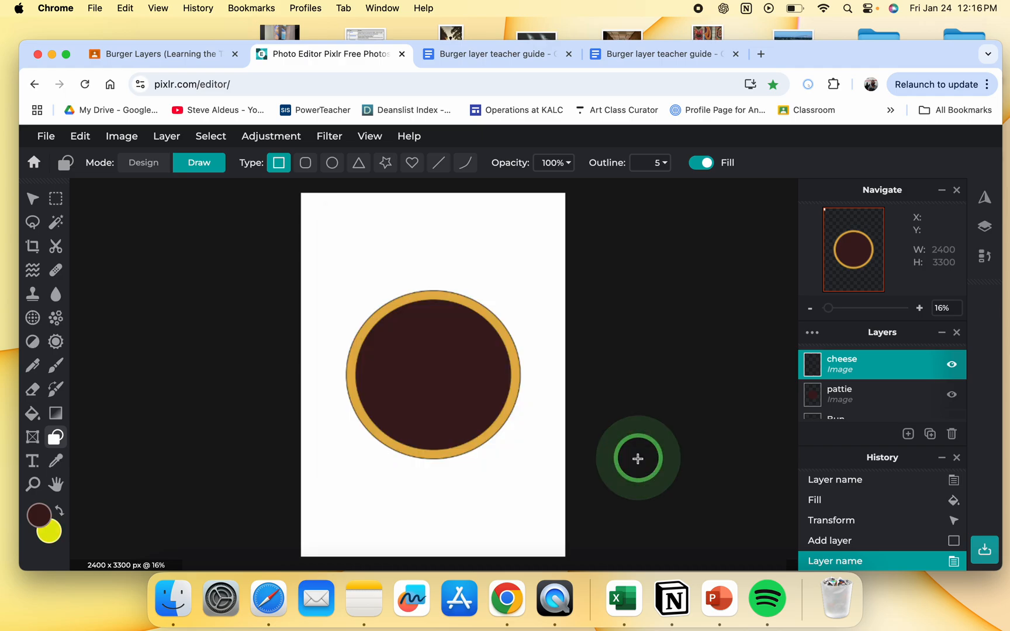
- Set the foreground to the same yellow and draw a filled square over the pattie, starting at about X 648, Y 1157
left_click(38, 515)
left_click(363, 466)
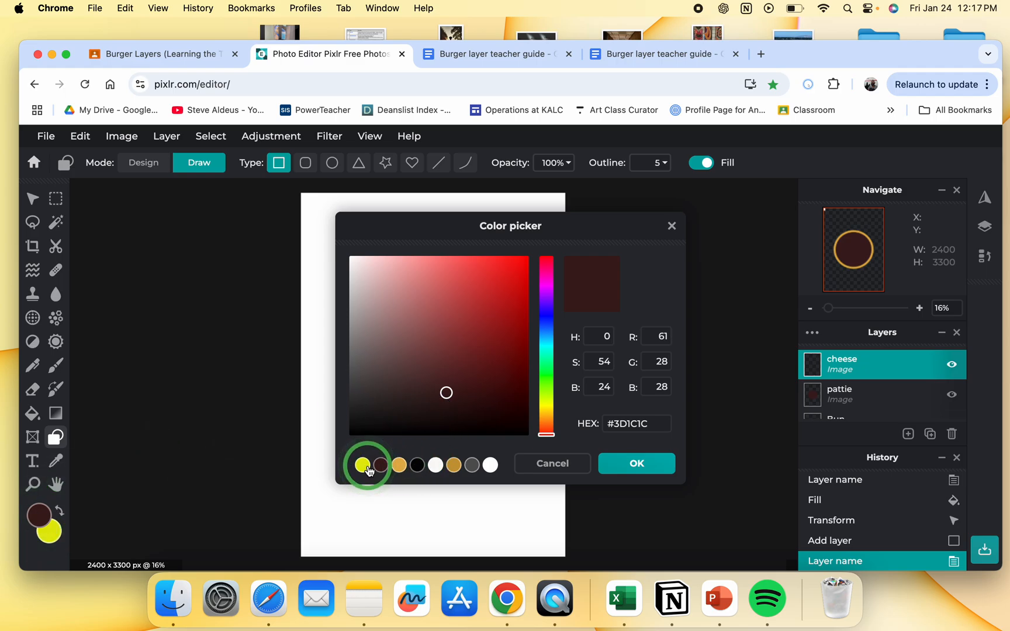
left_click(665, 467)
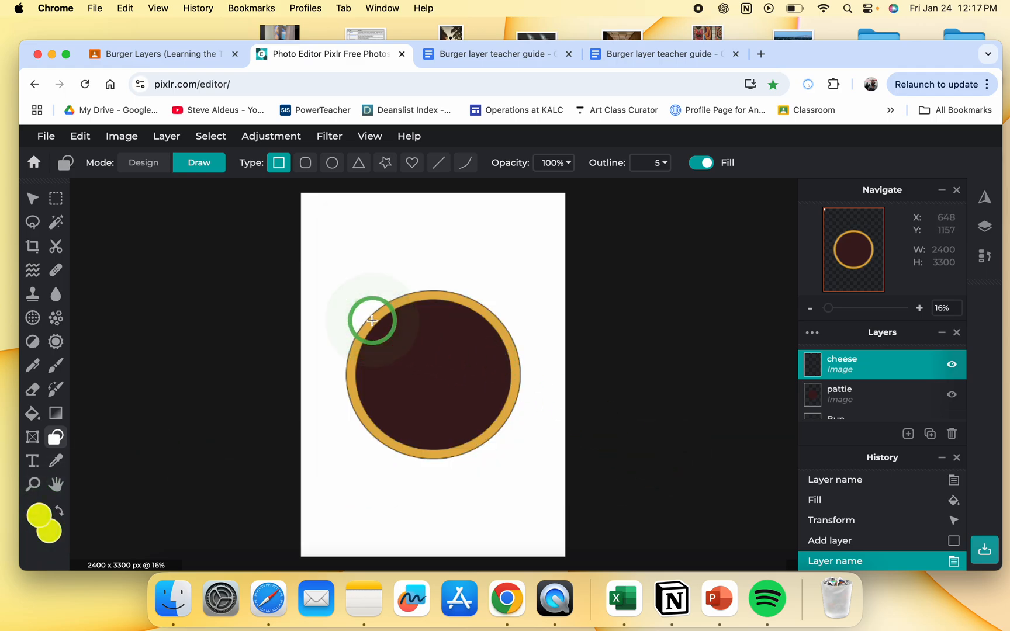
mouse_move(372, 321)
left_mouse_down()
mouse_move(458, 387)
mouse_move(491, 436)
left_mouse_up()
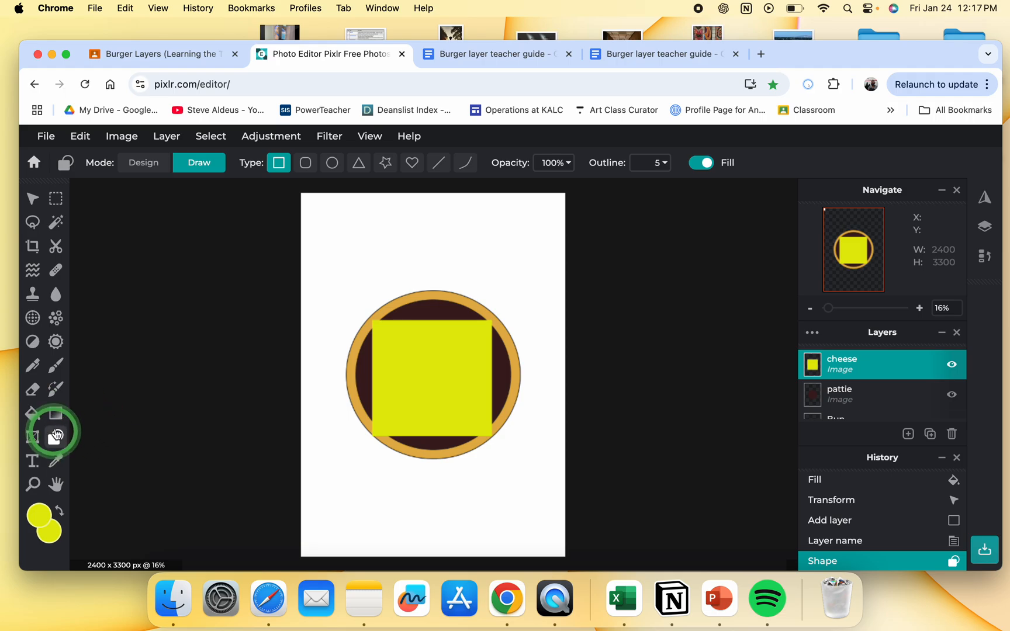
- Erase a rough hole on the left edge of the cheese square with the 40 px eraser
left_click(33, 390)
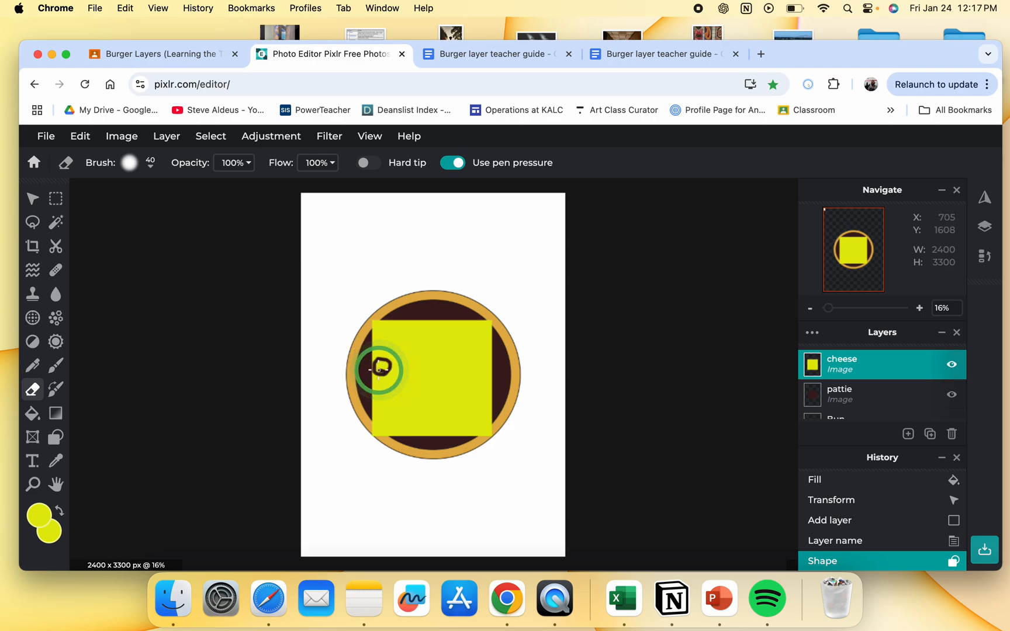
left_click_drag(378, 368, 380, 364)
scroll(380, 365, "up", 5)
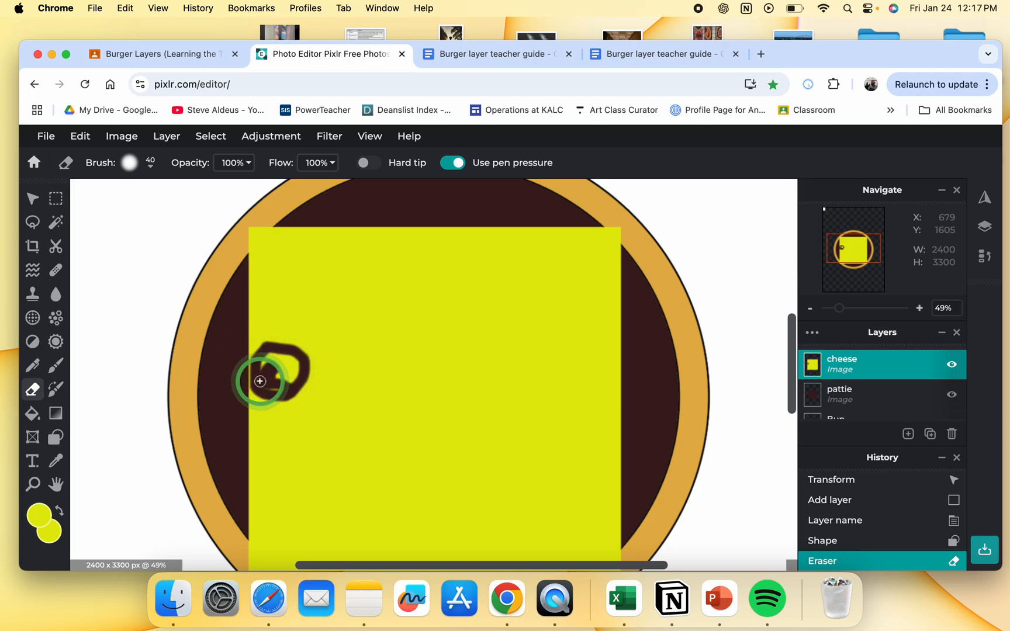
mouse_move(259, 362)
left_mouse_down()
mouse_move(291, 368)
mouse_move(273, 361)
mouse_move(278, 374)
left_mouse_up()
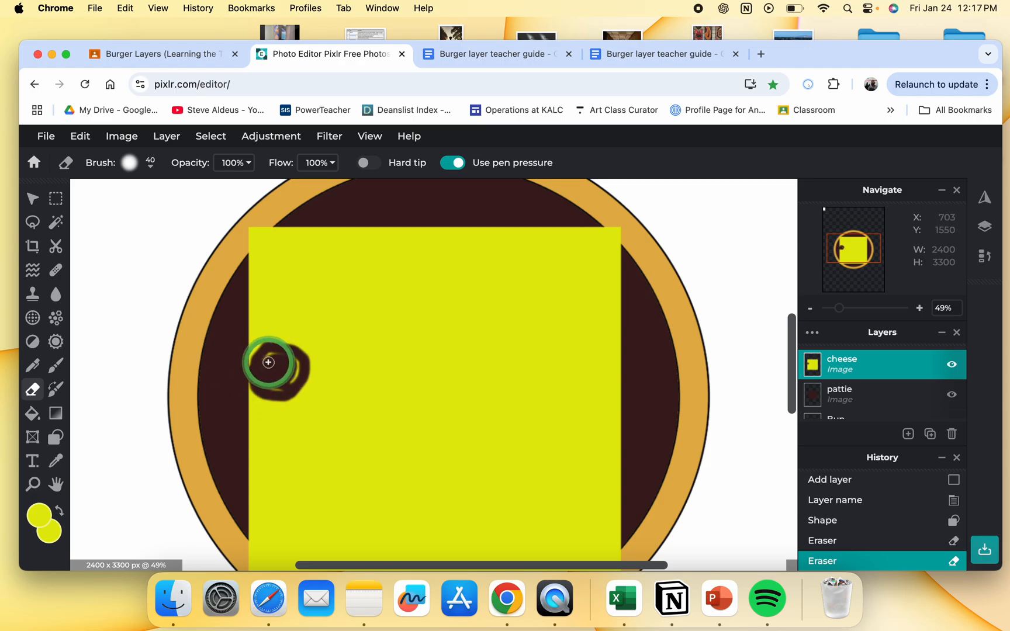
- Enlarge the eraser to 130 px with less softness, clean out the first hole and erase three more across the cheese's upper half
left_click(149, 166)
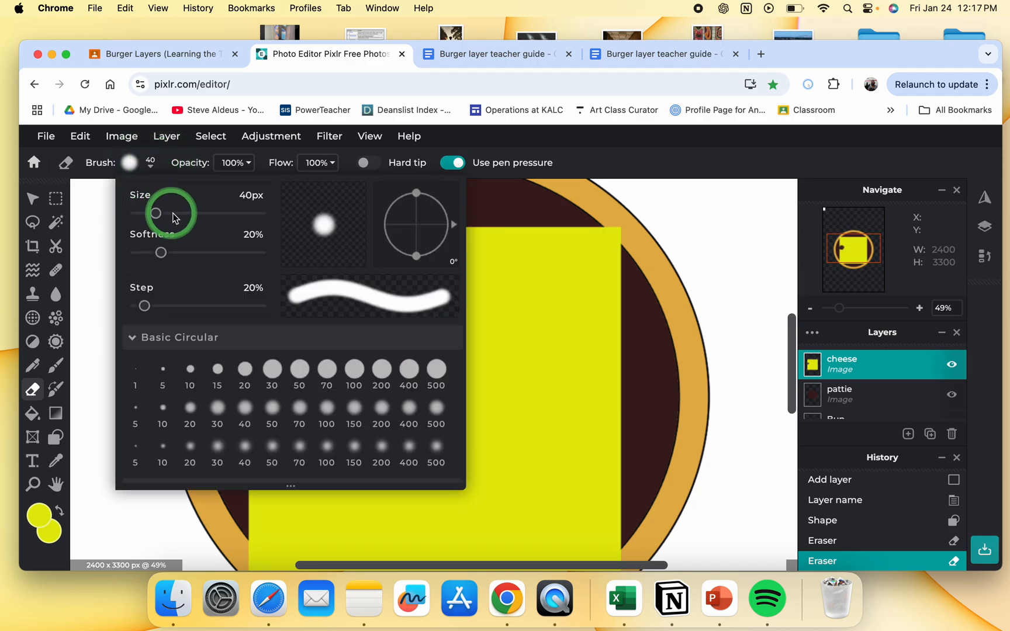
left_click_drag(170, 214, 188, 214)
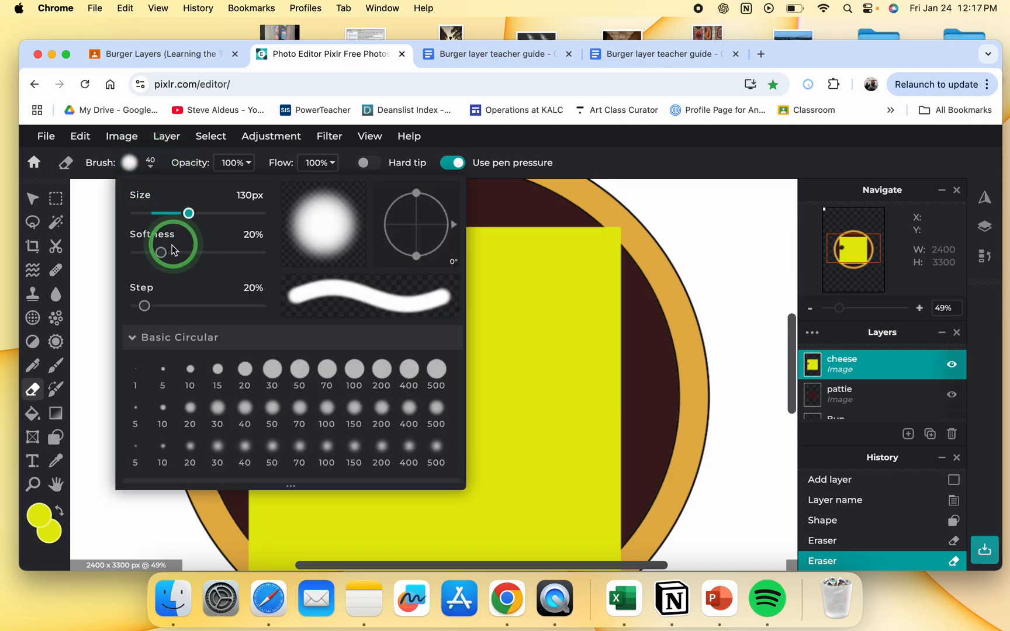
left_click_drag(165, 254, 142, 255)
left_click(568, 294)
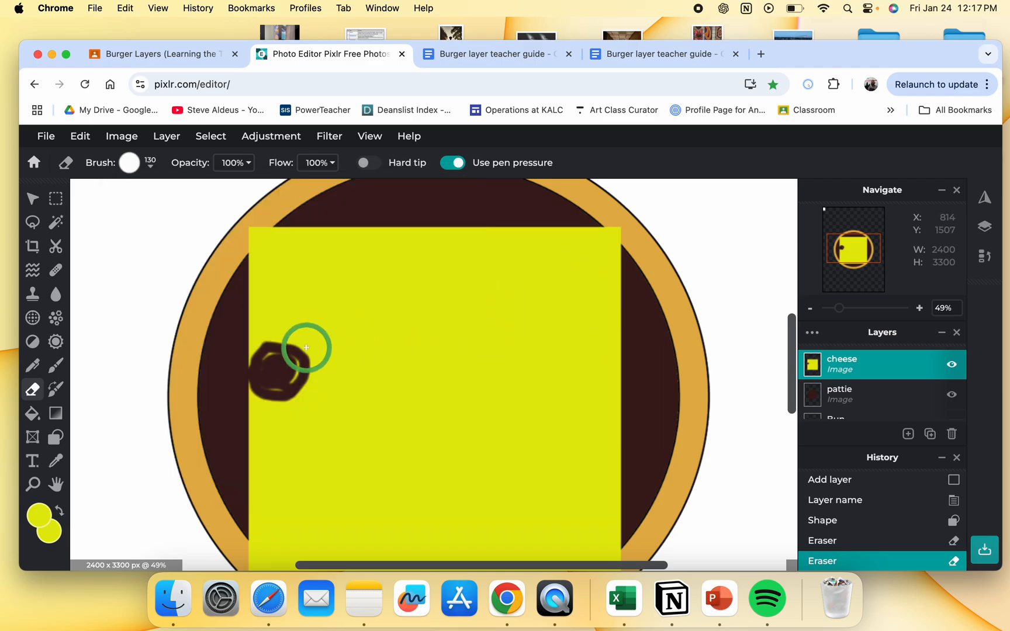
mouse_move(305, 342)
left_mouse_down()
mouse_move(264, 362)
mouse_move(260, 373)
mouse_move(274, 378)
mouse_move(286, 368)
mouse_move(280, 357)
mouse_move(257, 366)
left_mouse_up()
mouse_move(334, 259)
left_mouse_down()
mouse_move(343, 258)
mouse_move(338, 235)
mouse_move(334, 255)
mouse_move(356, 235)
mouse_move(365, 240)
left_mouse_up()
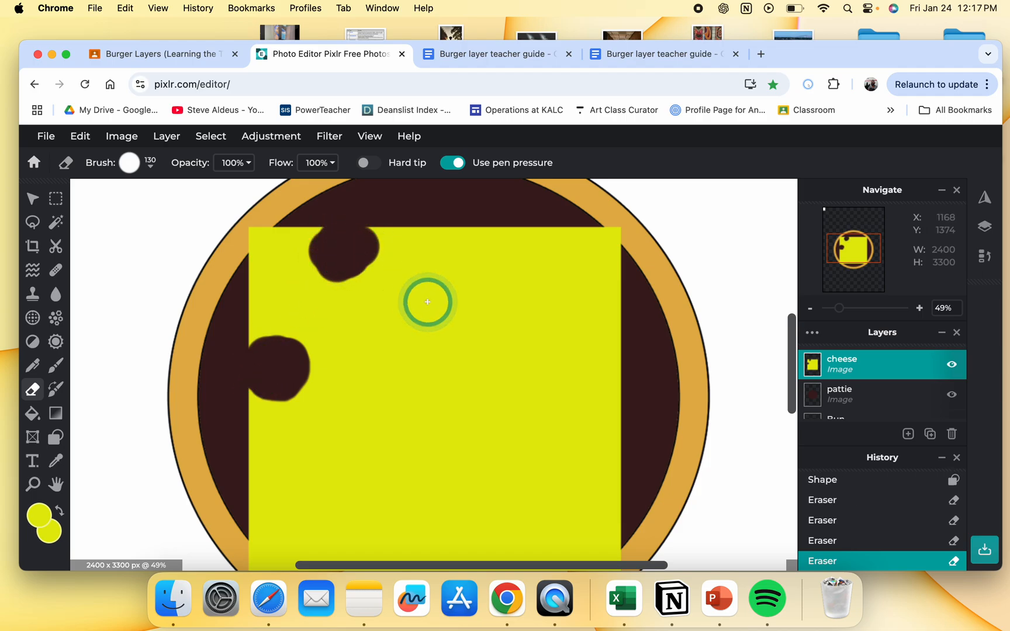
left_click_drag(426, 300, 442, 306)
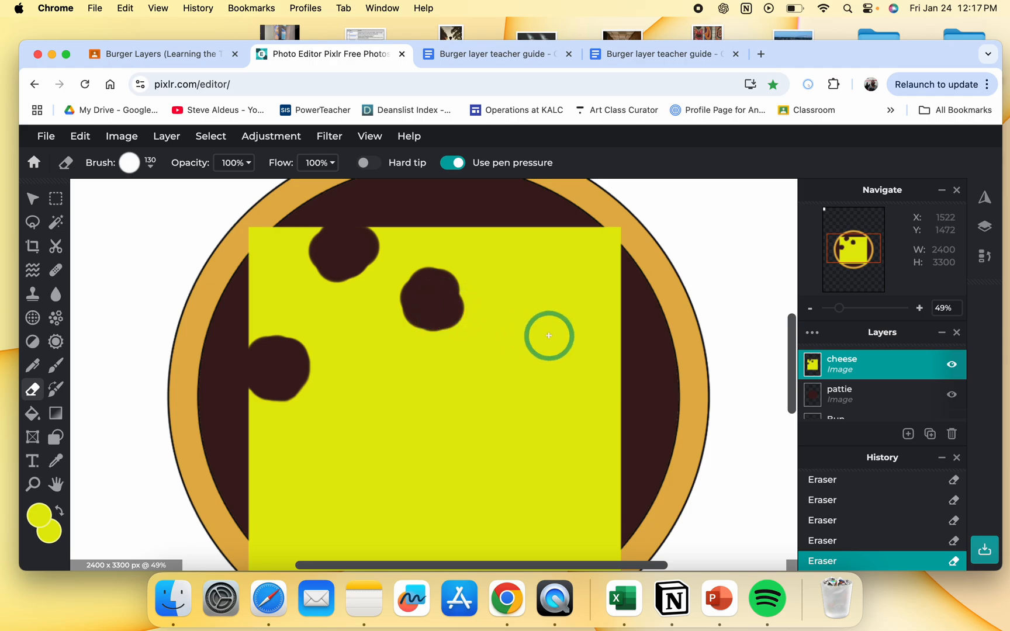
mouse_move(618, 354)
left_mouse_down()
mouse_move(626, 337)
mouse_move(623, 354)
mouse_move(609, 337)
left_mouse_up()
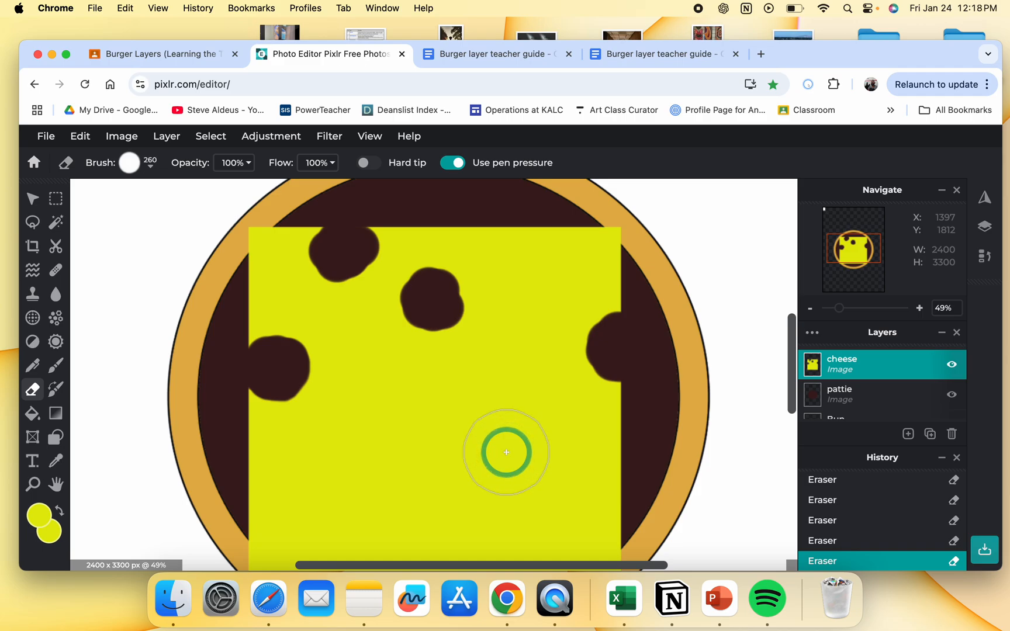
- Erase larger round holes across the lower half and bottom edge of the cheese with a 220 px eraser
scroll(506, 452, "down", 5)
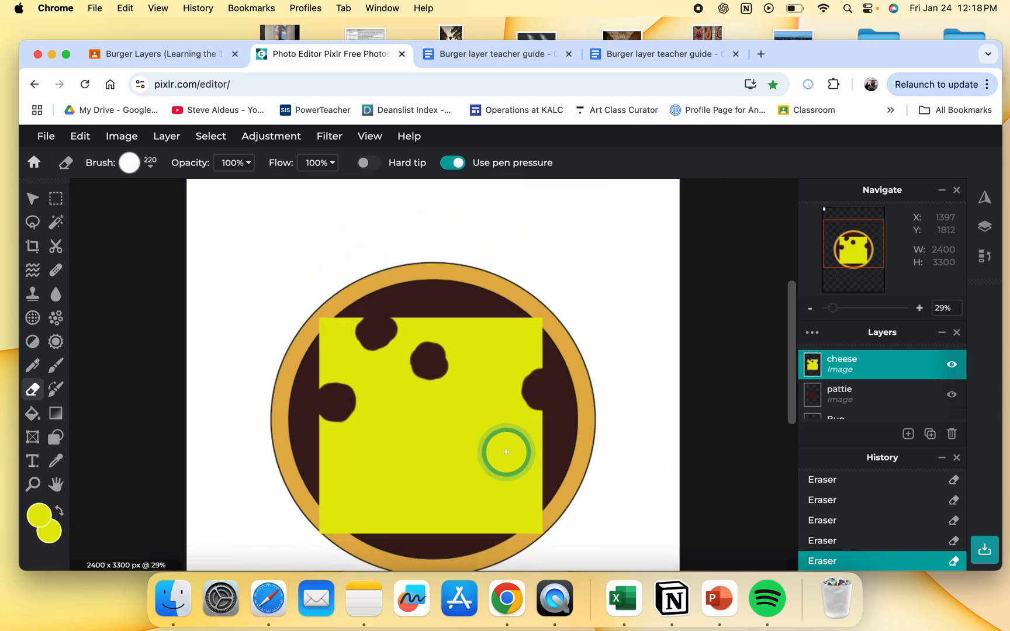
left_click(512, 456)
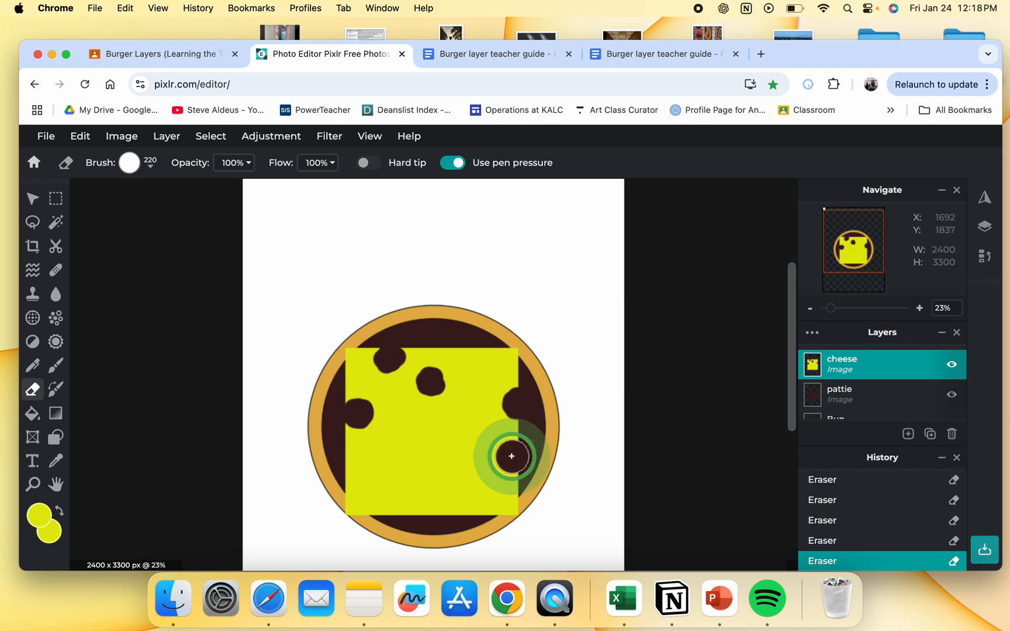
left_click(447, 456)
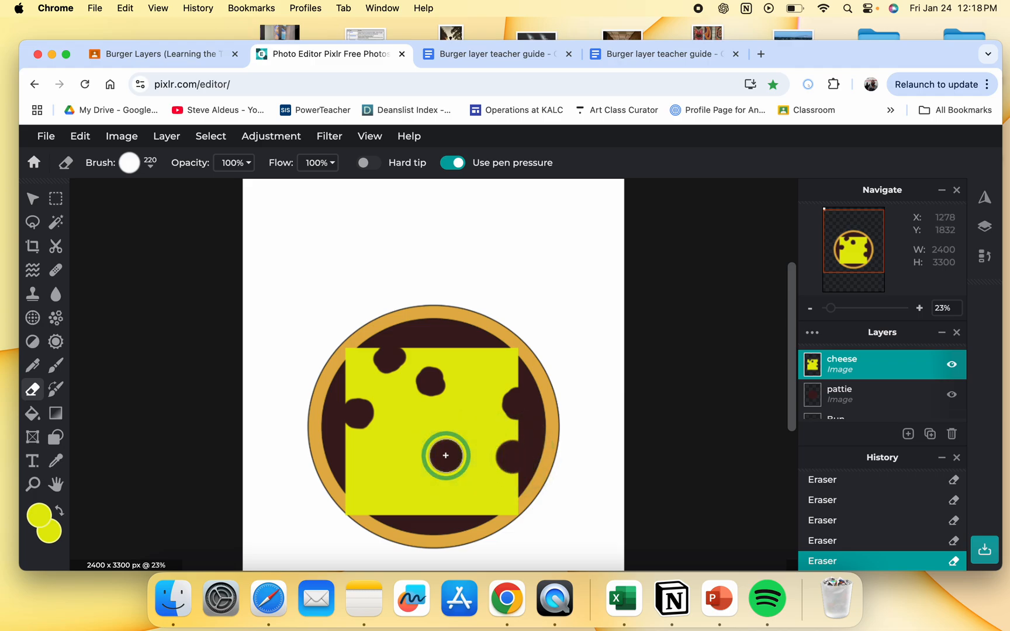
left_click(416, 515)
left_click(433, 515)
left_click(458, 514)
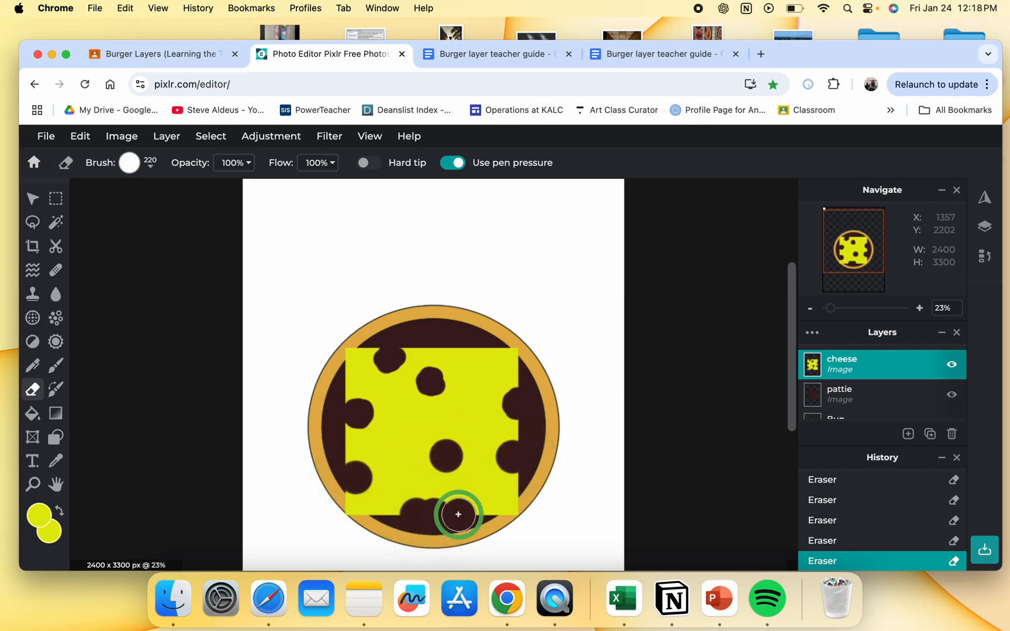
left_click(395, 467)
- Reduce the eraser to 120 px and erase two small holes in the right half of the cheese, one near its top edge
left_click(453, 455)
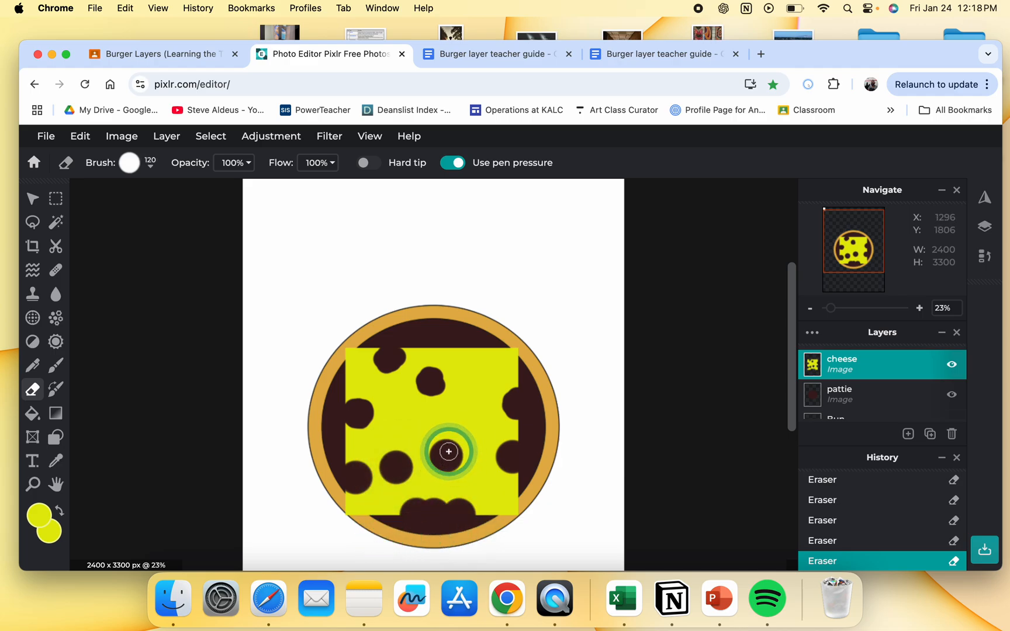
key("bracketleft")
left_click(485, 417)
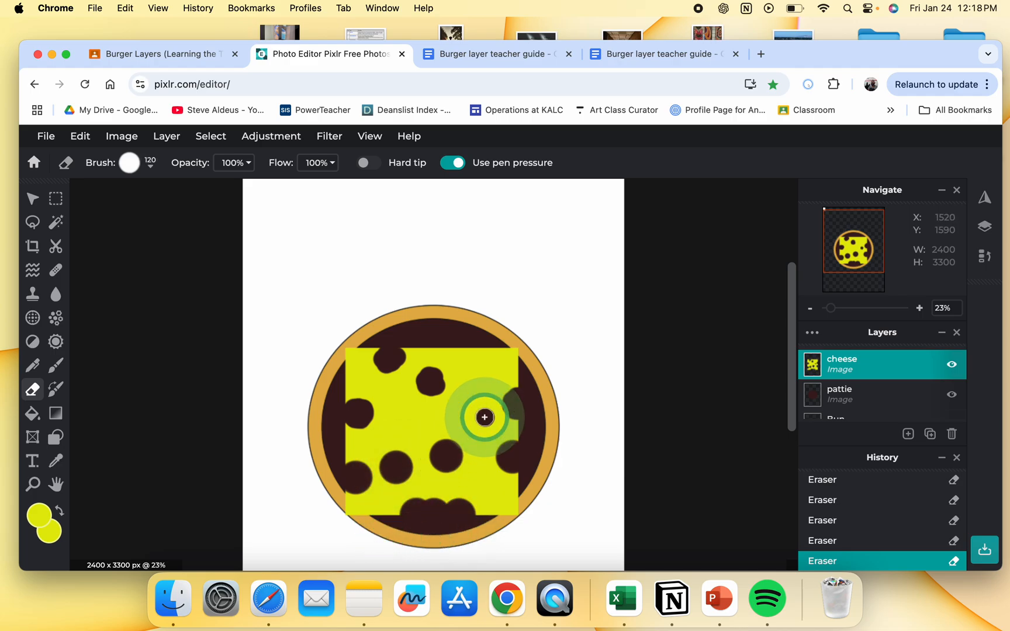
left_click(471, 355)
key("super+minus")
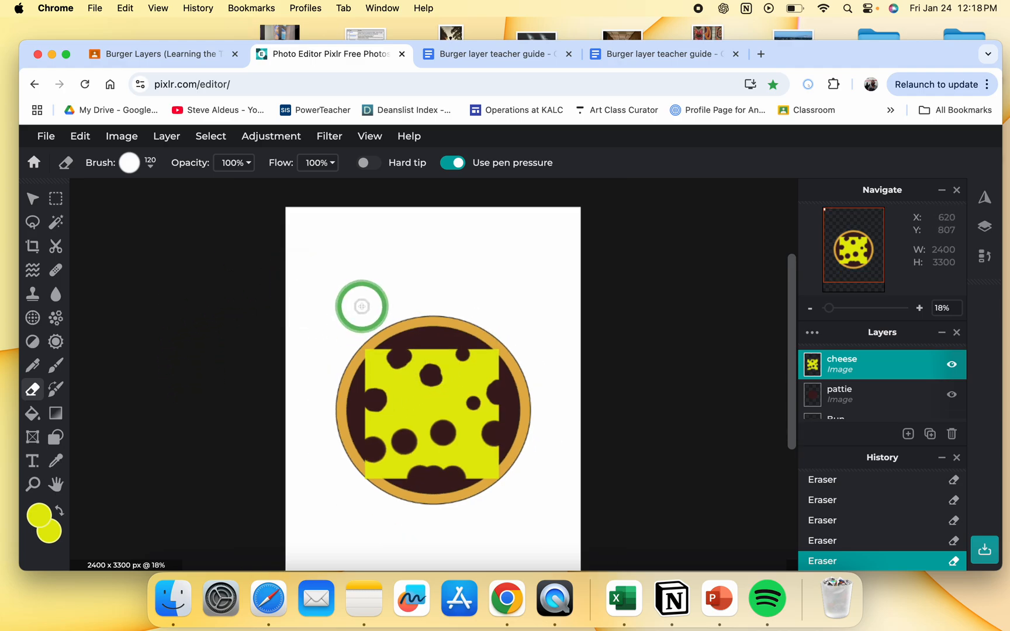
- Read the lettuce instructions in the Burger layer teacher guide and switch back to the Pixlr photo editor
left_click(536, 64)
scroll(448, 436, "down", 1)
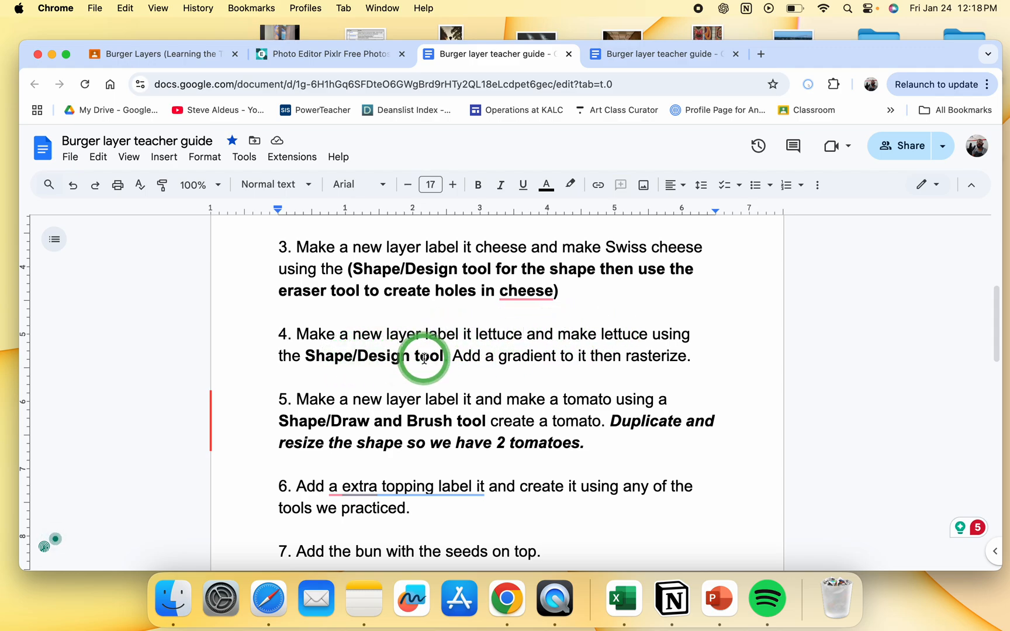
left_click(360, 58)
- Add an empty layer above the cheese and name it lettuce
left_click(910, 433)
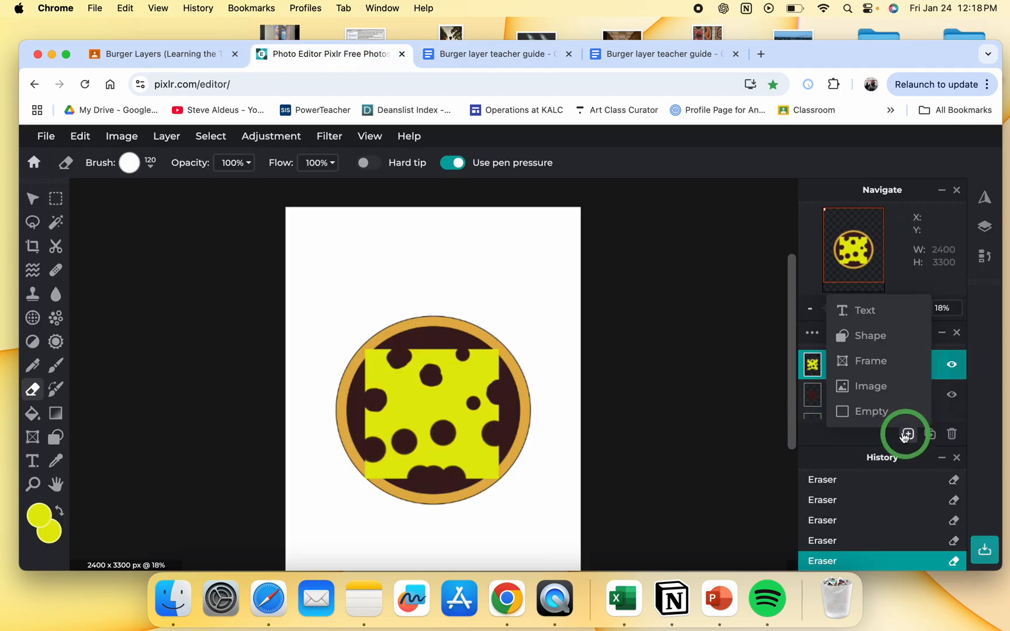
left_click(907, 434)
left_click(906, 434)
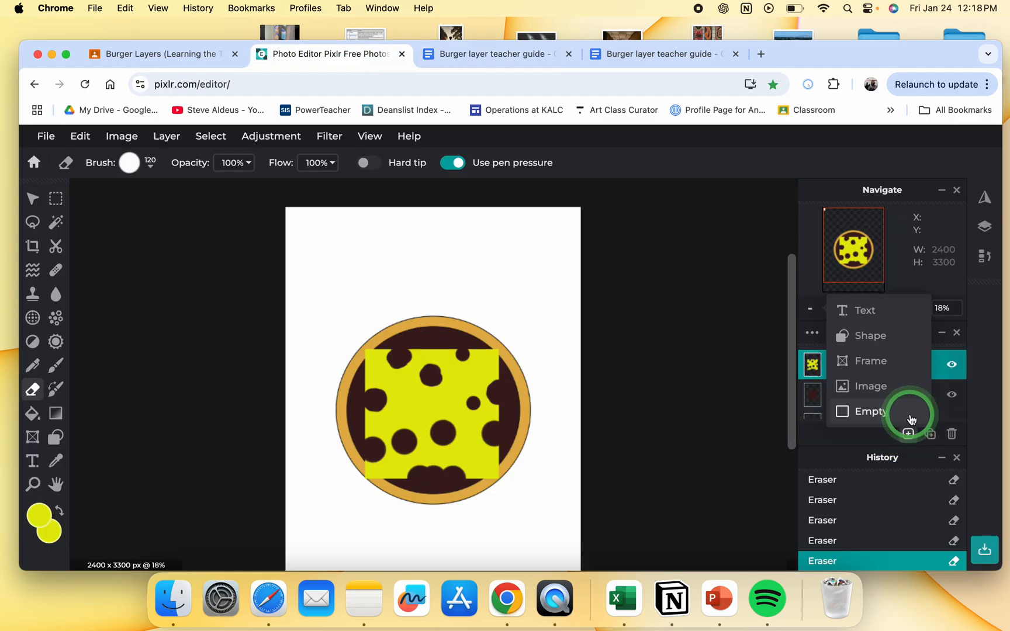
left_click(911, 419)
double_click(839, 364)
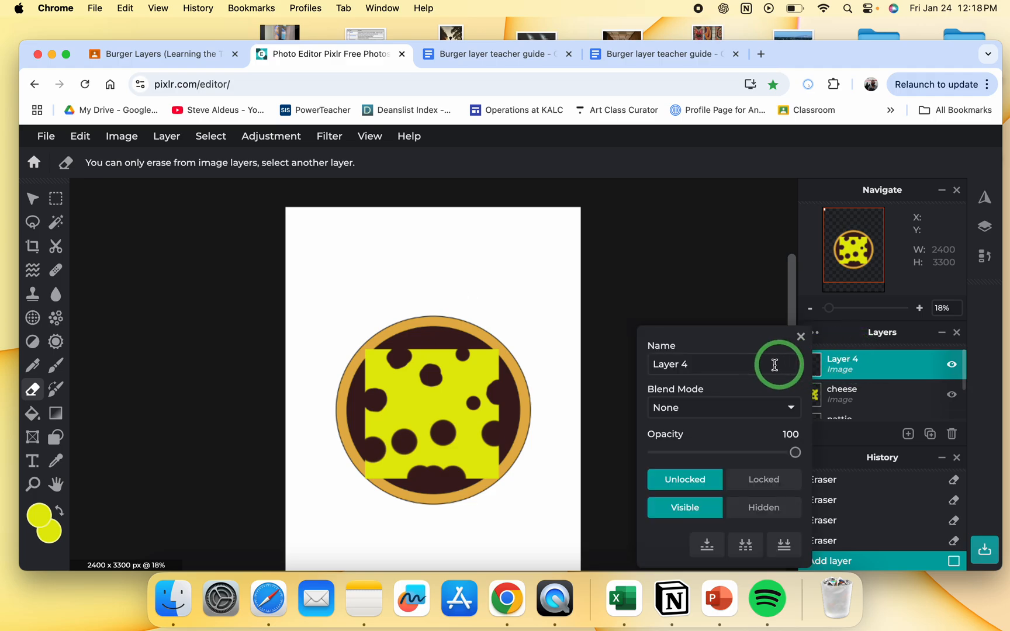
left_click(775, 364)
double_click(768, 365)
type("Let")
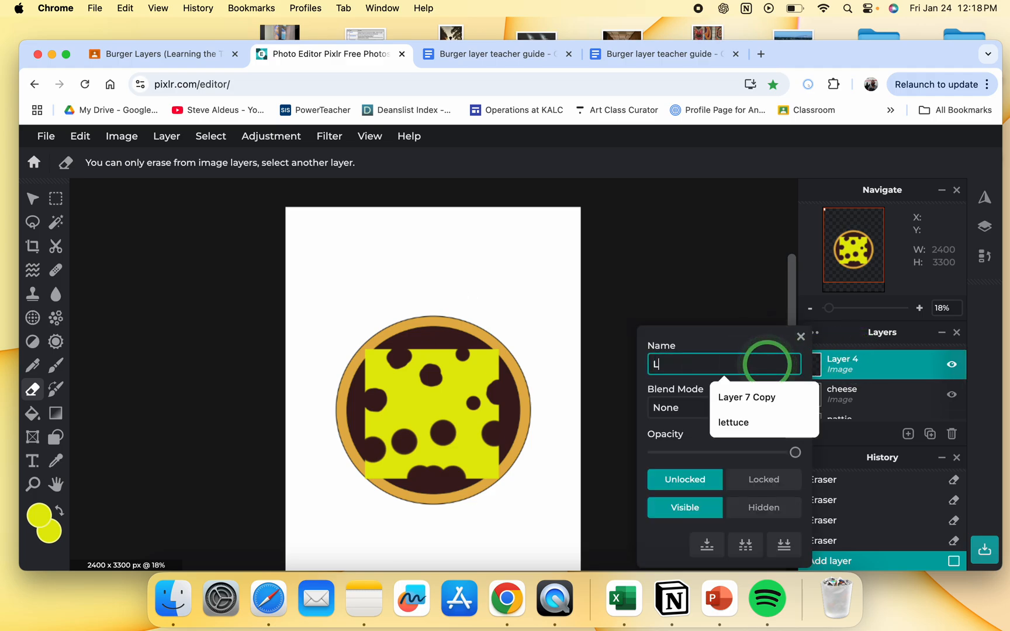
left_click(755, 392)
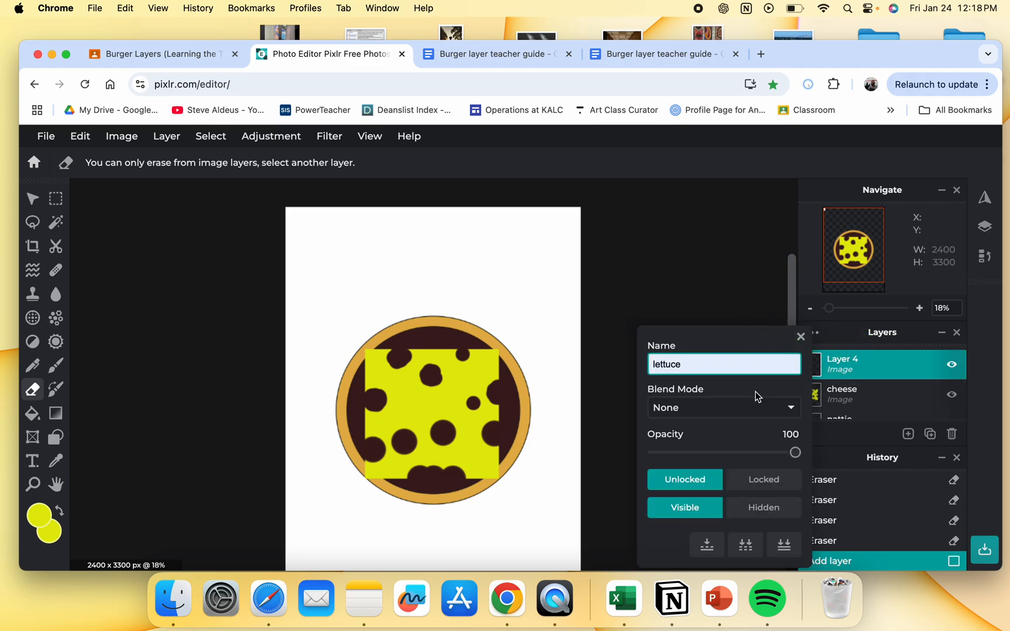
left_click(799, 339)
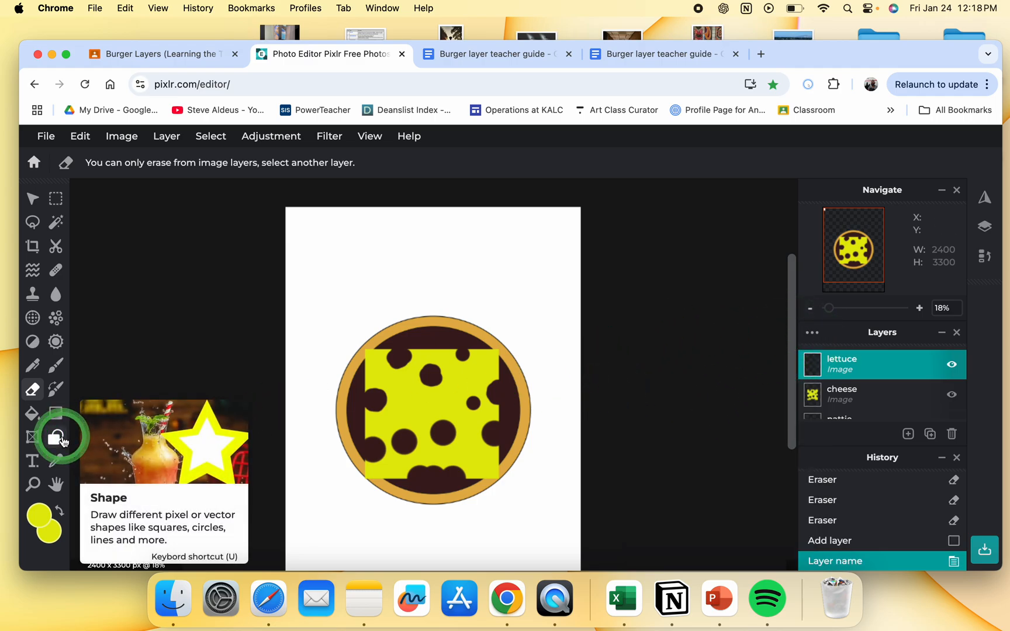
- Set up the Shape tool in Design mode with an irregular, ragged-edged custom shape and open its fill settings
left_click(62, 440)
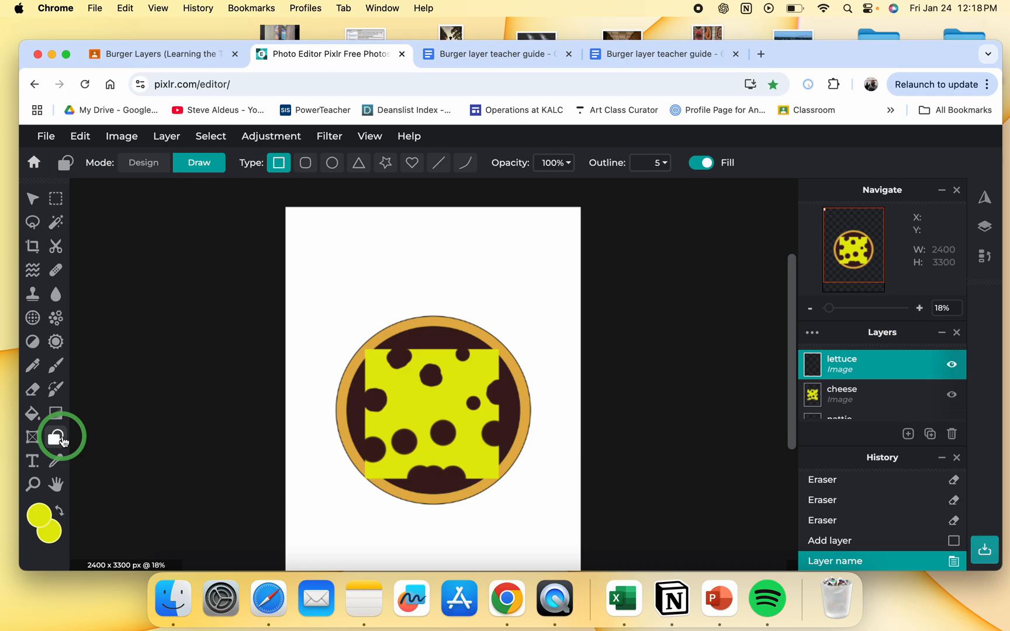
left_click(147, 164)
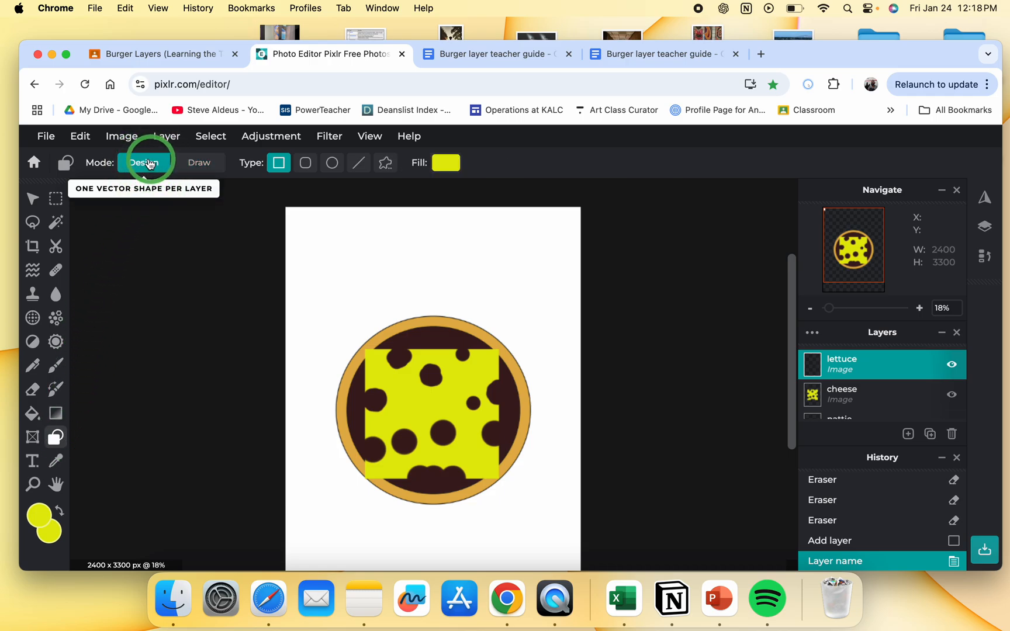
left_click(385, 165)
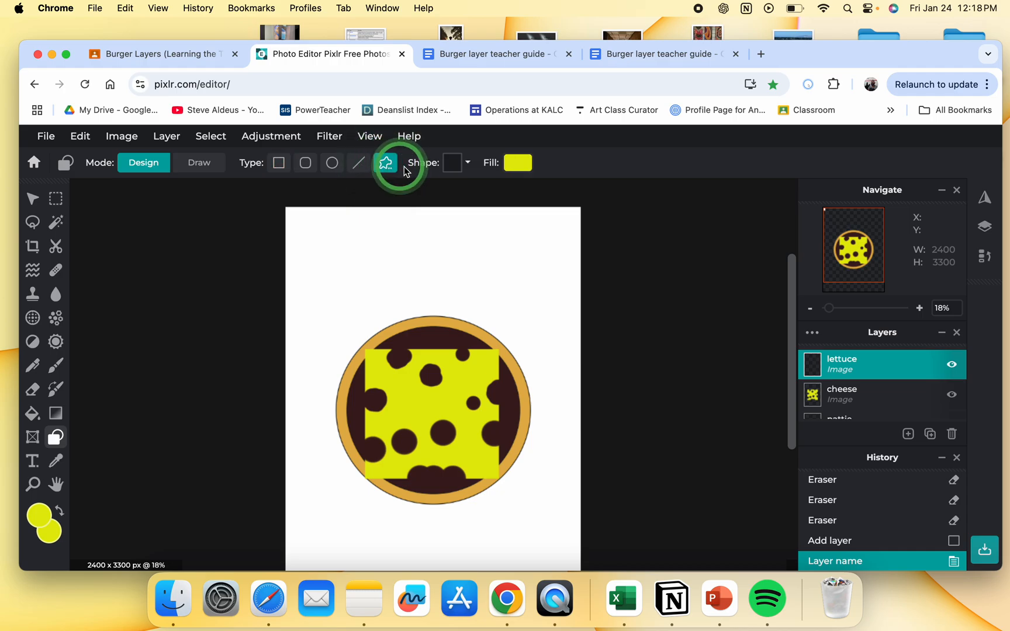
left_click(458, 168)
scroll(457, 229, "down", 8)
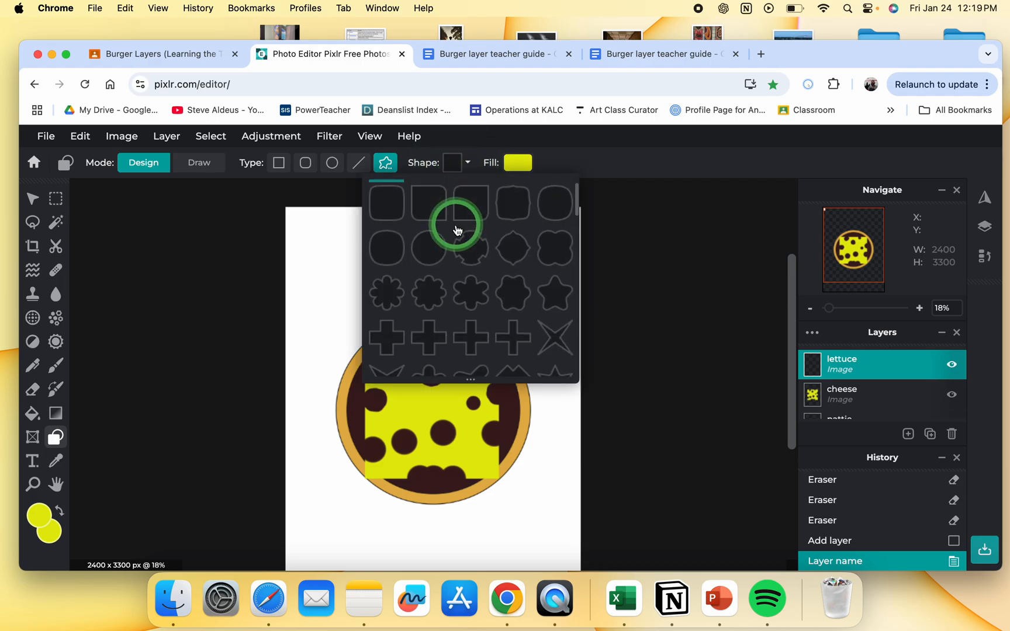
scroll(458, 229, "down", 10)
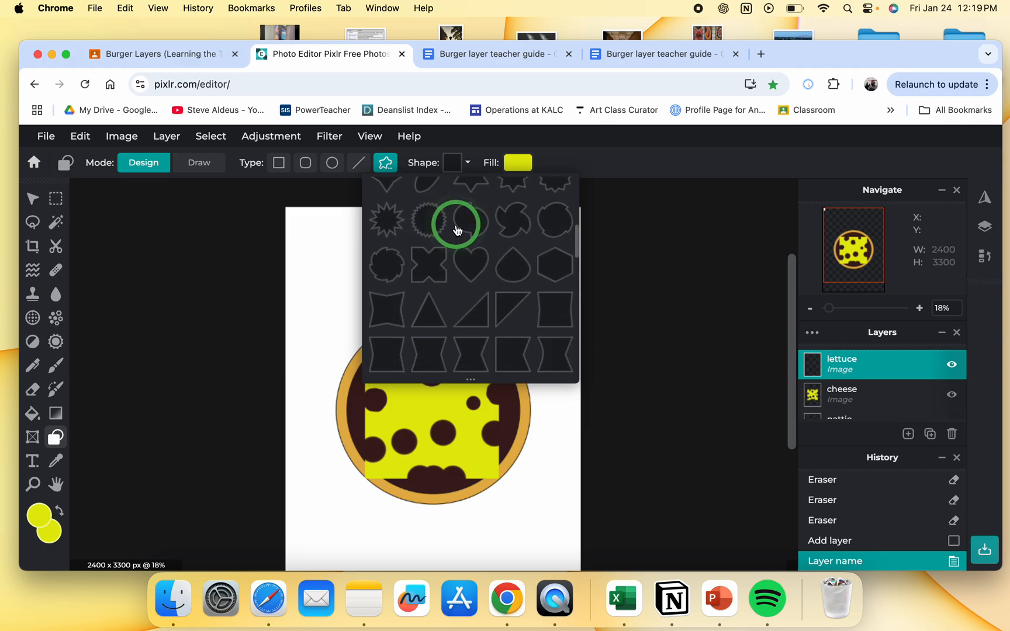
scroll(457, 229, "down", 10)
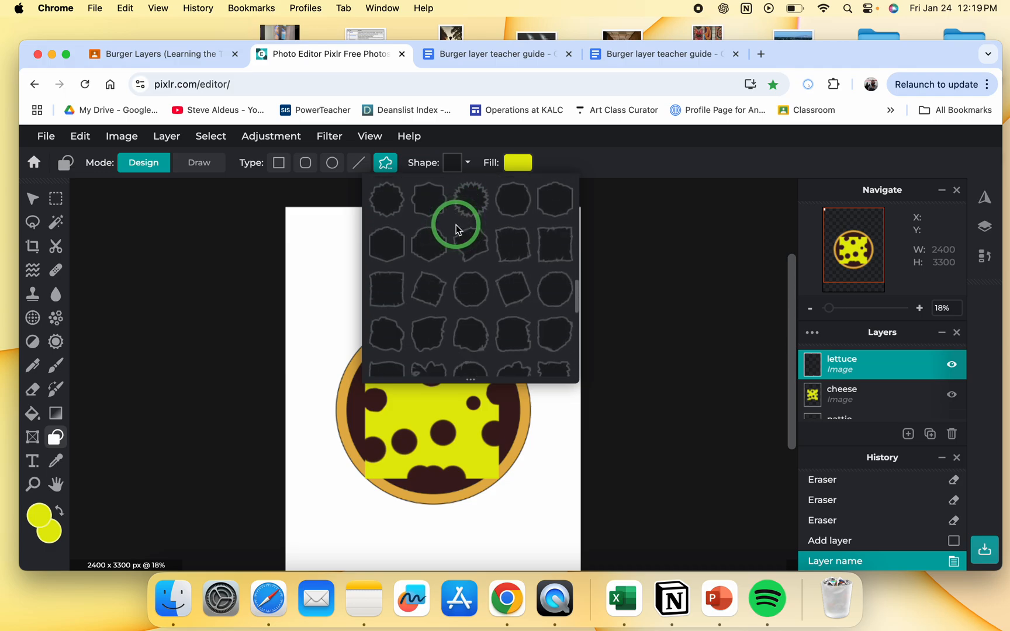
scroll(457, 228, "down", 2)
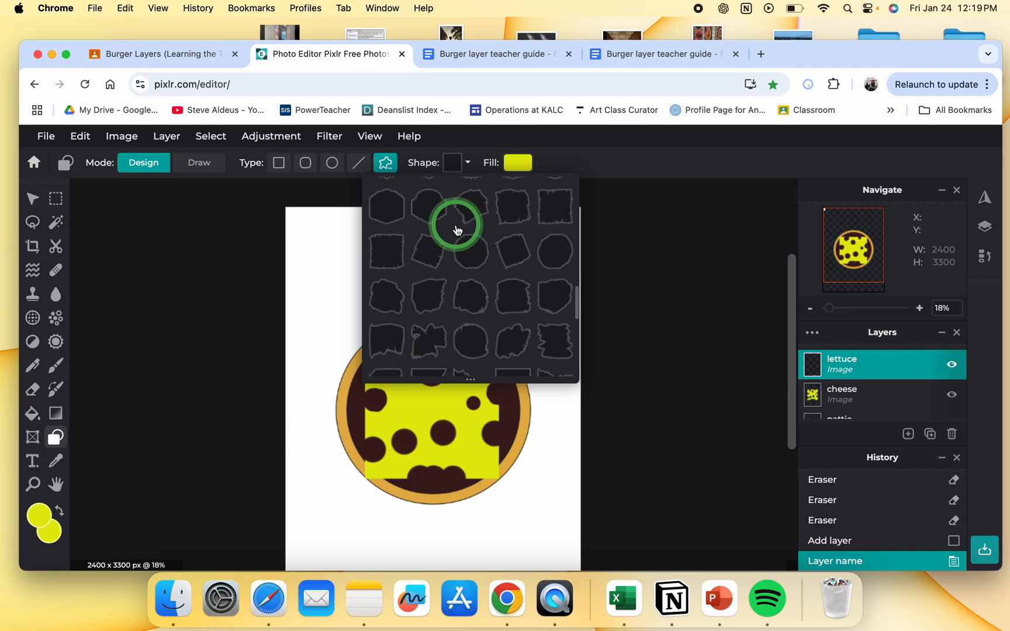
left_click(431, 299)
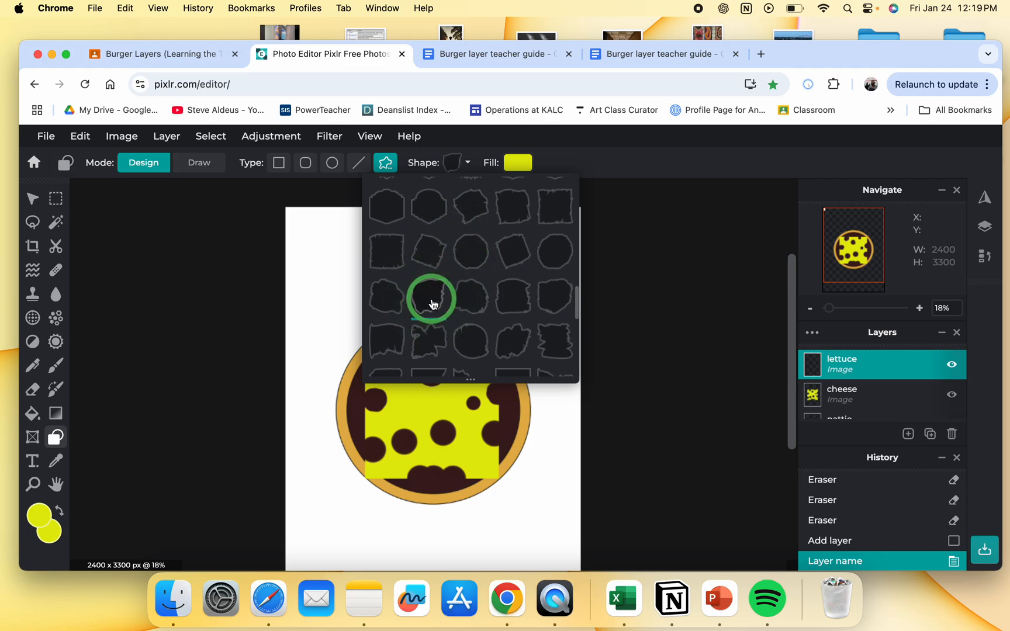
left_click(518, 166)
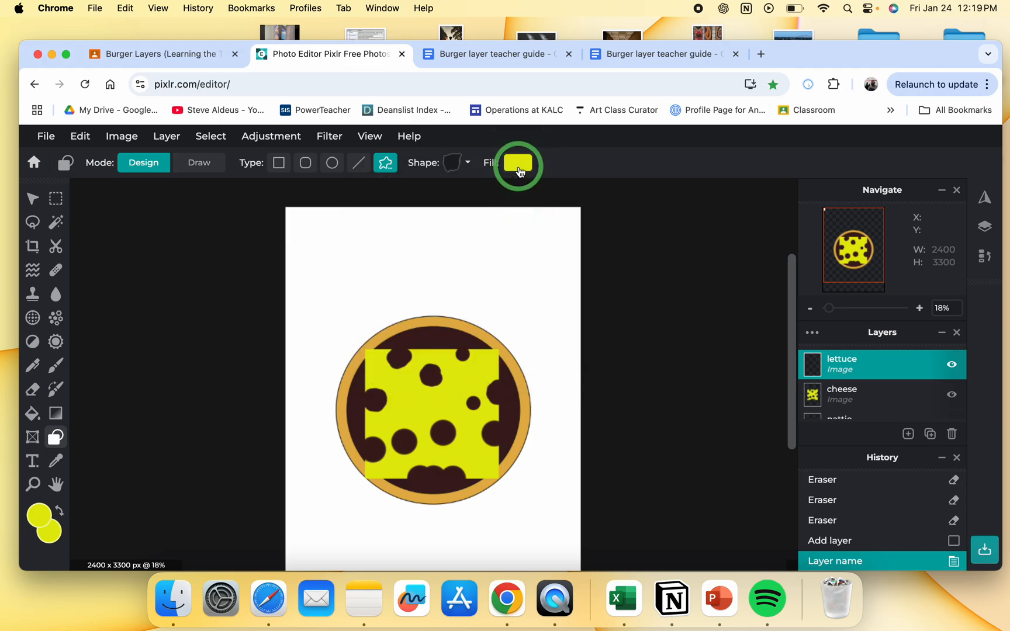
left_click(518, 166)
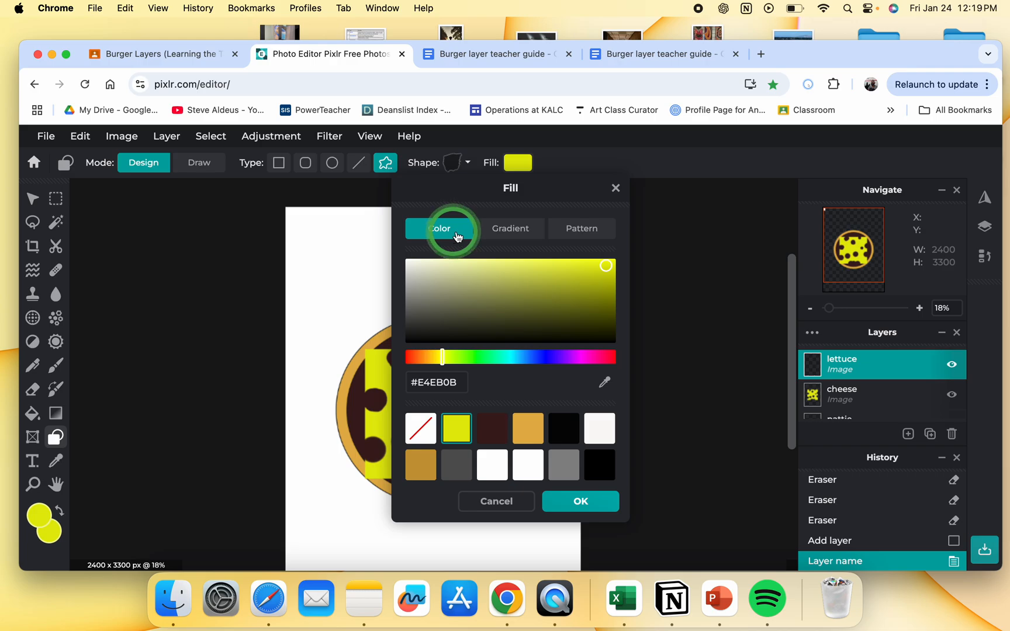
left_click(493, 231)
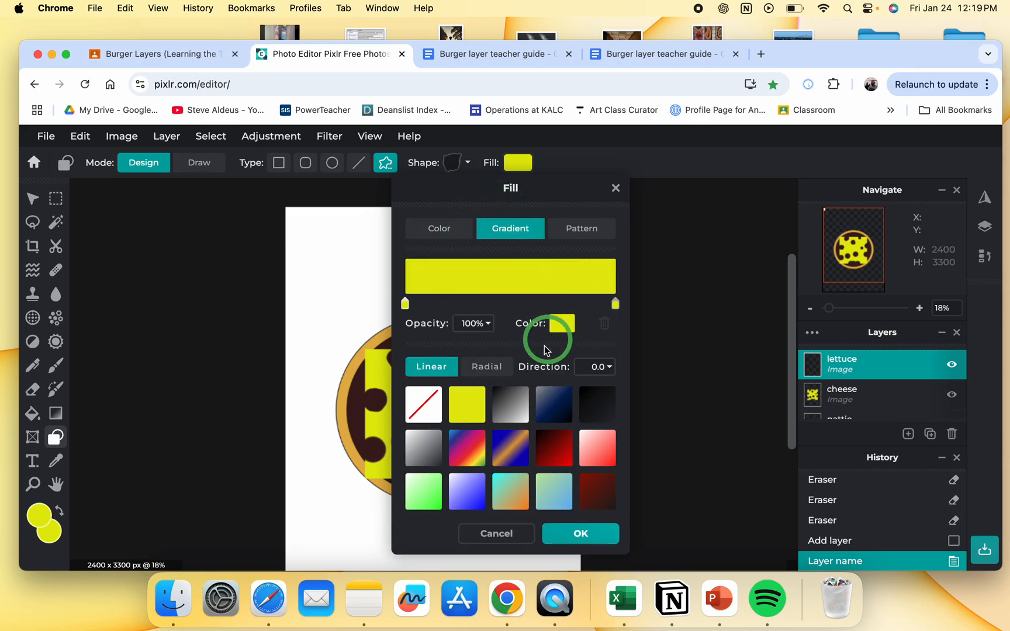
left_click(511, 403)
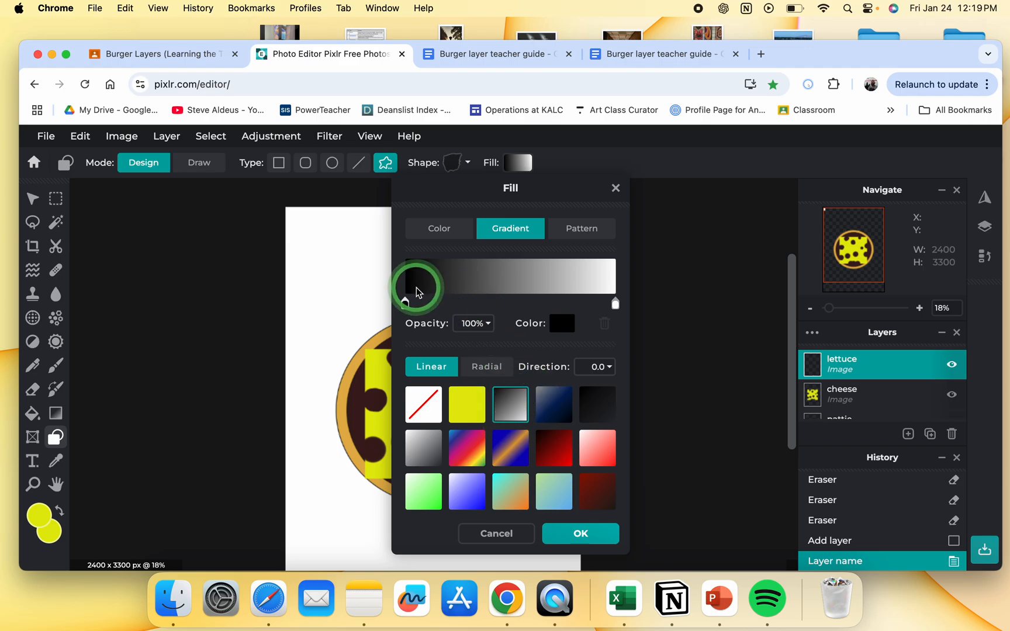
left_click(585, 243)
left_click(462, 409)
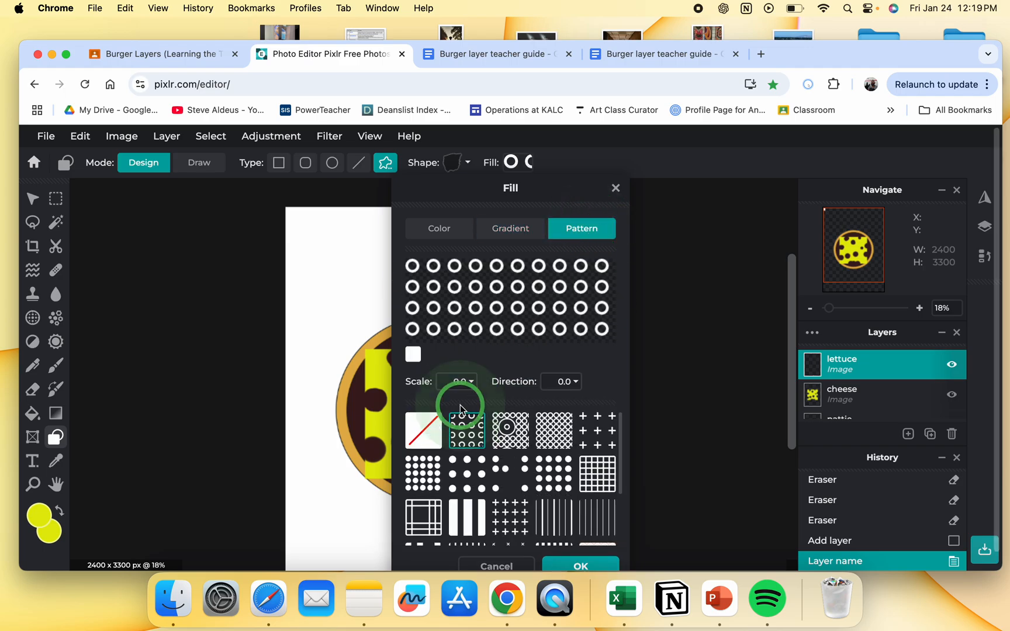
- Give the shape a linear gradient fill from the white-to-green preset, with the start color changed to dark green #48643B
left_click(507, 229)
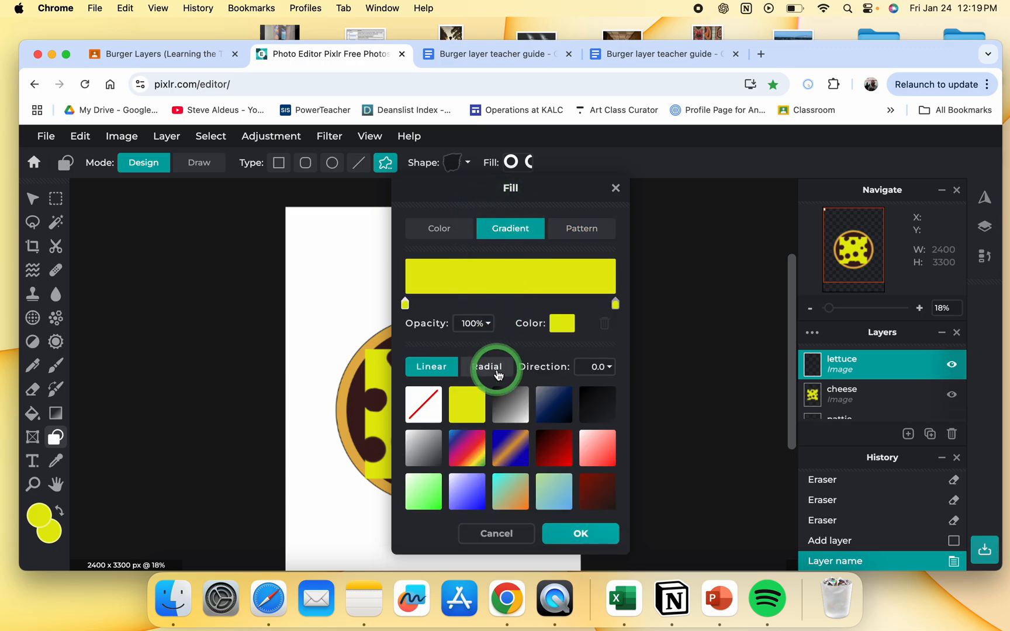
left_click(430, 502)
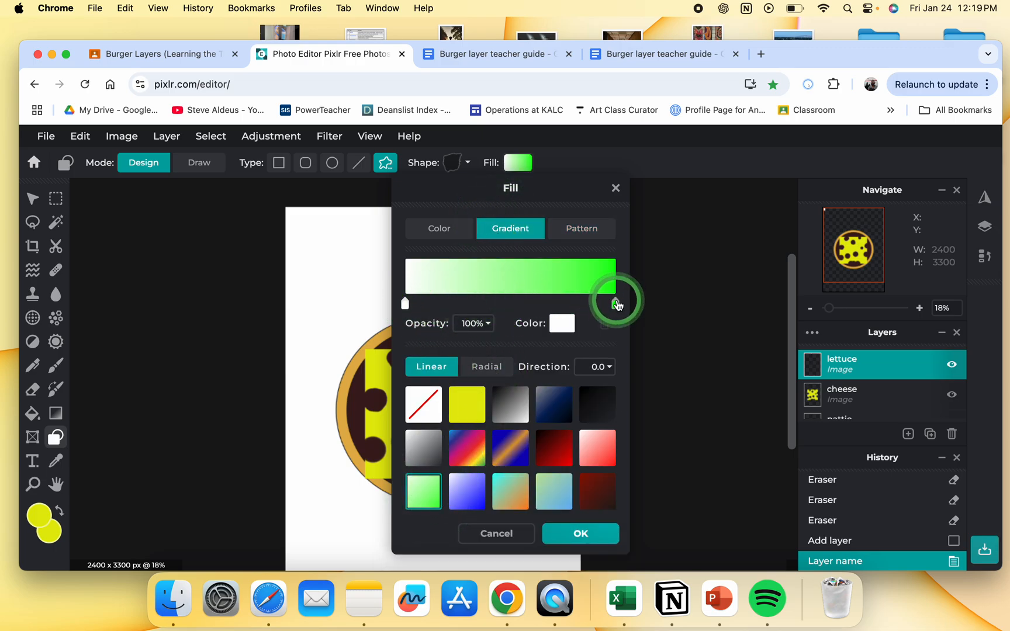
left_click(562, 324)
left_click(636, 406)
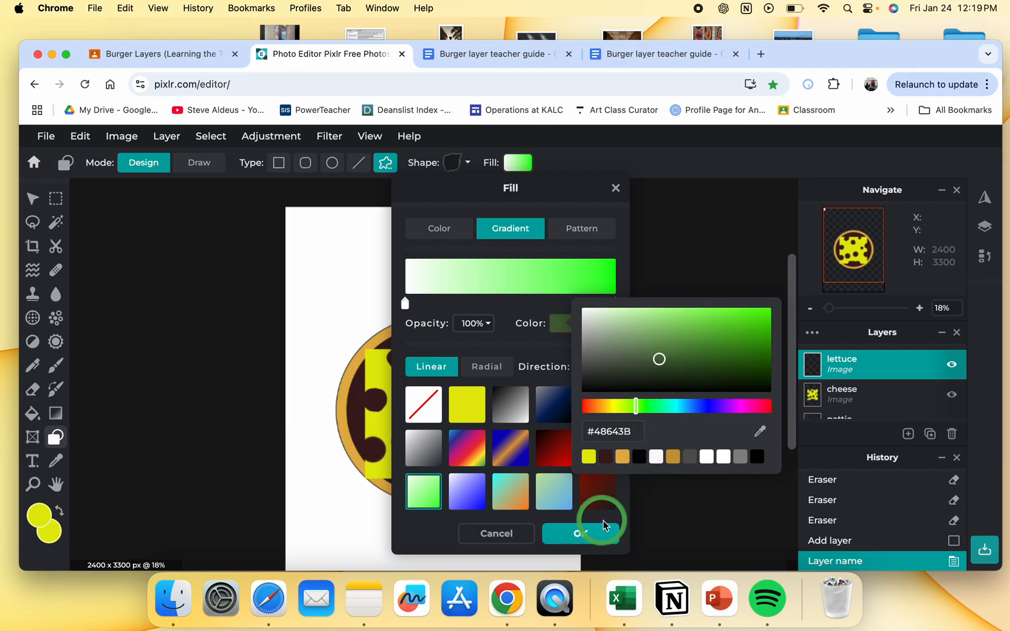
left_click(619, 513)
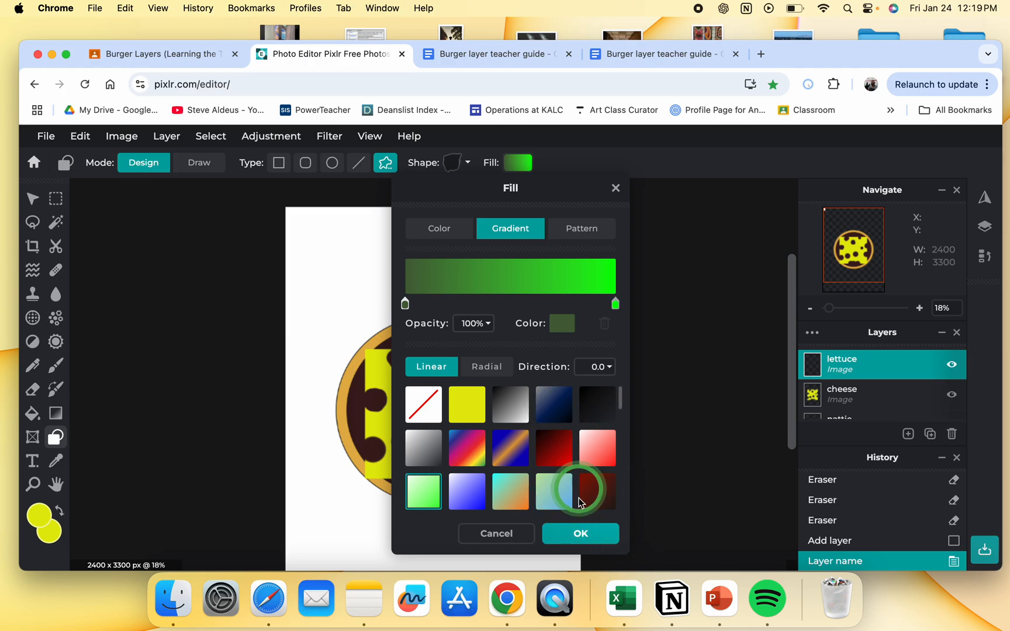
left_click(578, 534)
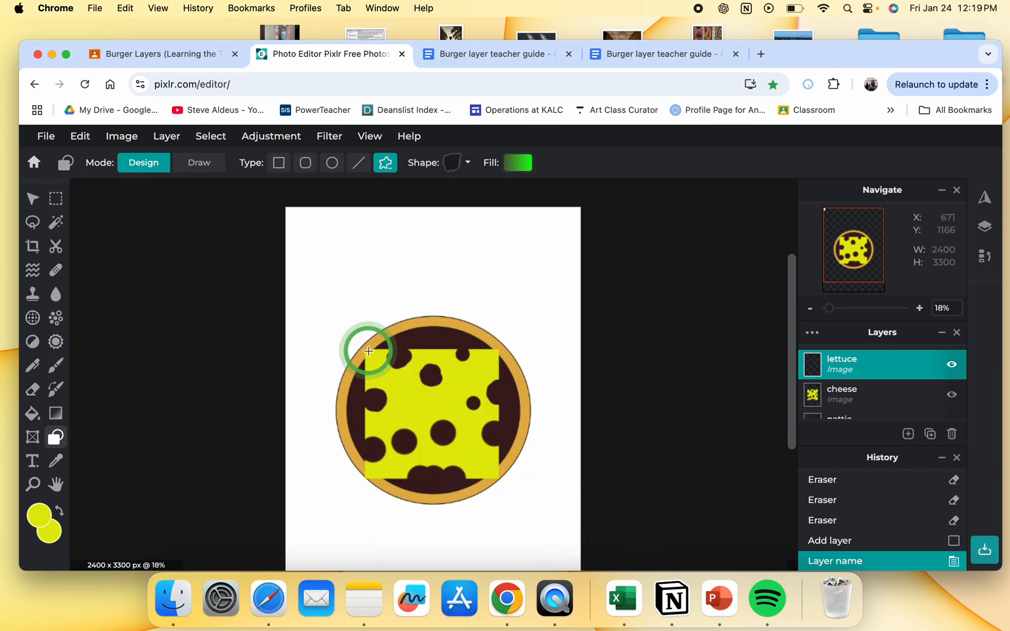
- Draw the green gradient lettuce shape over the cheese, roughly the size of the cheese square, and deselect it
mouse_move(368, 351)
left_mouse_down()
mouse_move(495, 457)
mouse_move(506, 483)
left_mouse_up()
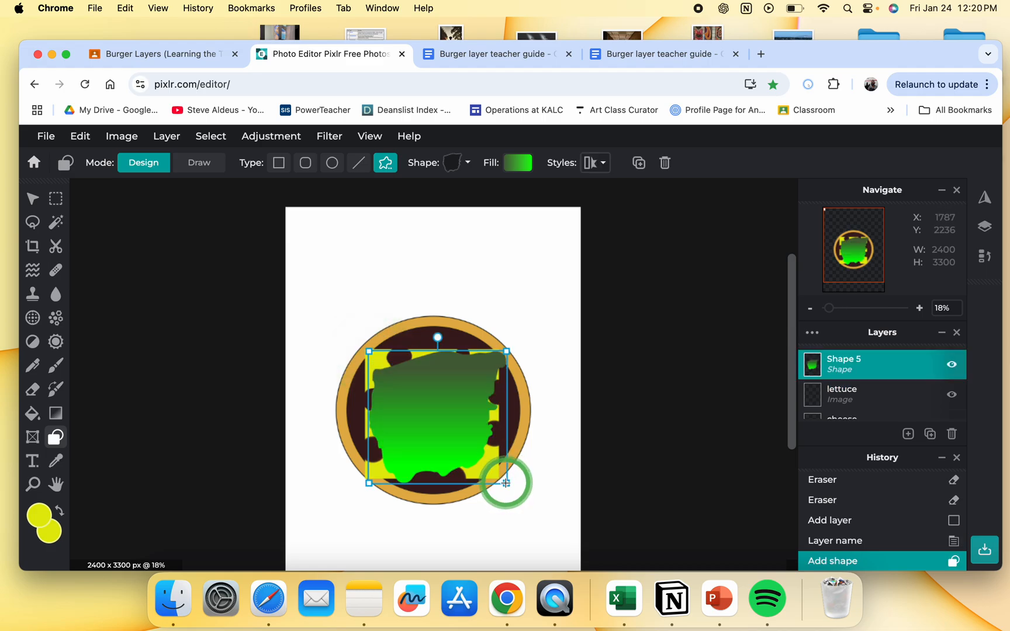
left_click(64, 199)
left_click(199, 275)
left_click(416, 406)
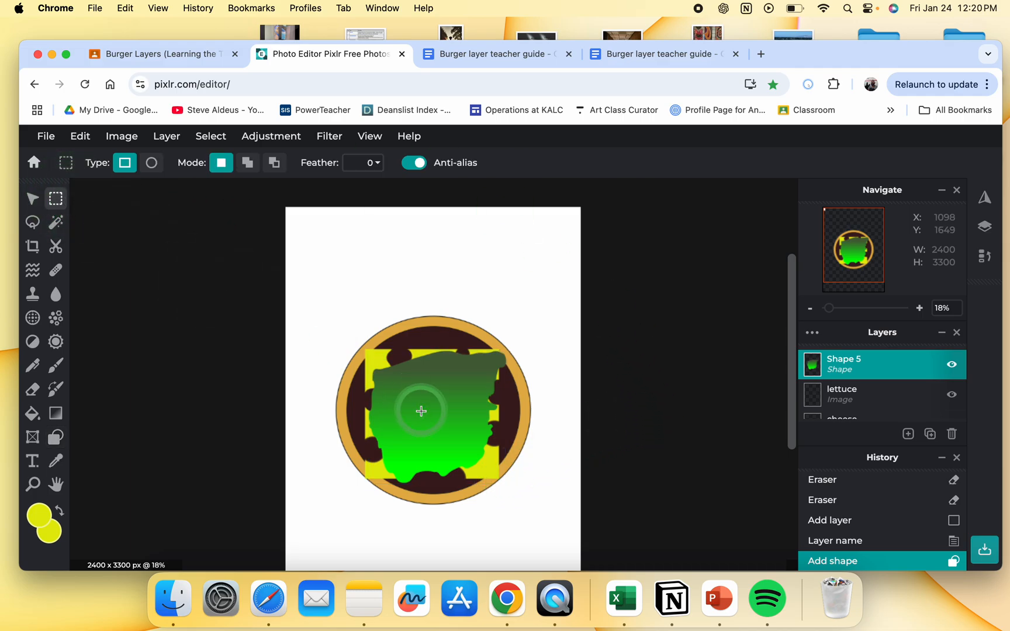
- Delete the empty lettuce layer beneath the new green shape layer
scroll(837, 376, "down", 1)
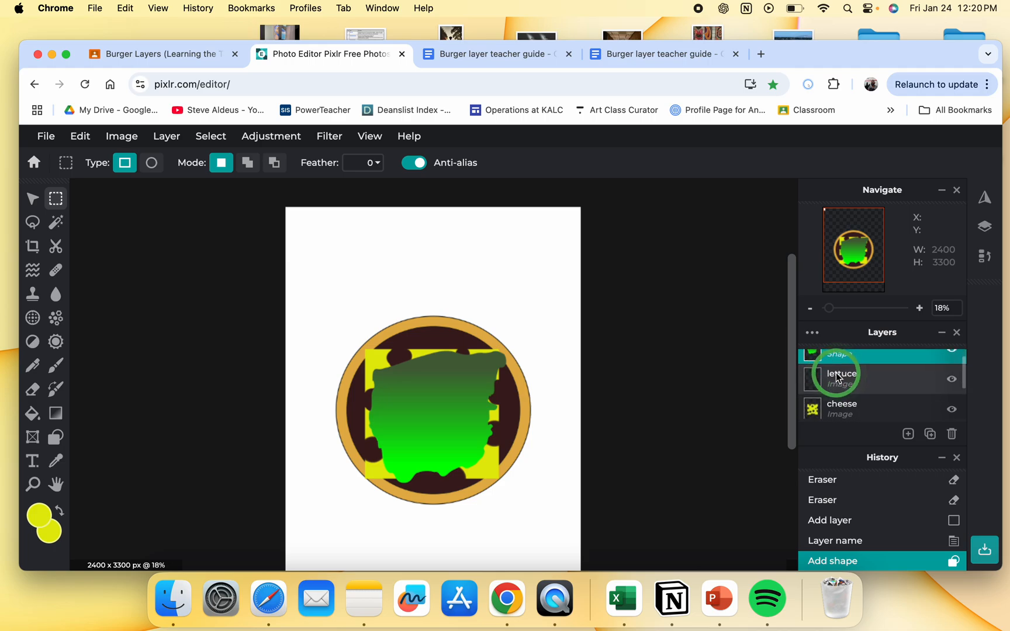
scroll(841, 377, "up", 1)
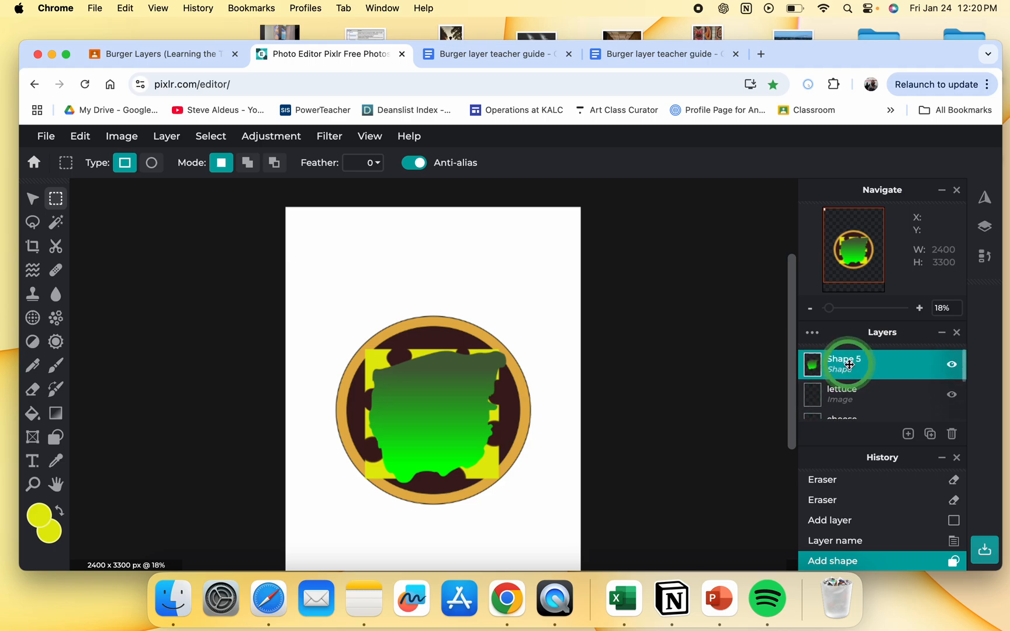
mouse_move(847, 372)
left_mouse_down()
mouse_move(846, 390)
mouse_move(846, 380)
left_mouse_up()
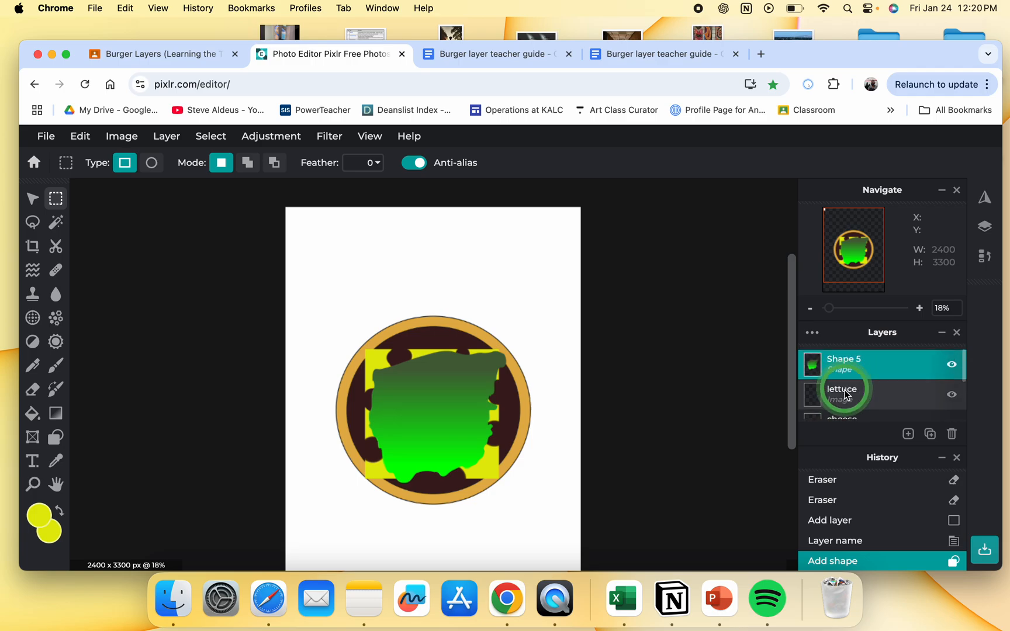
left_click(844, 394)
key("Delete")
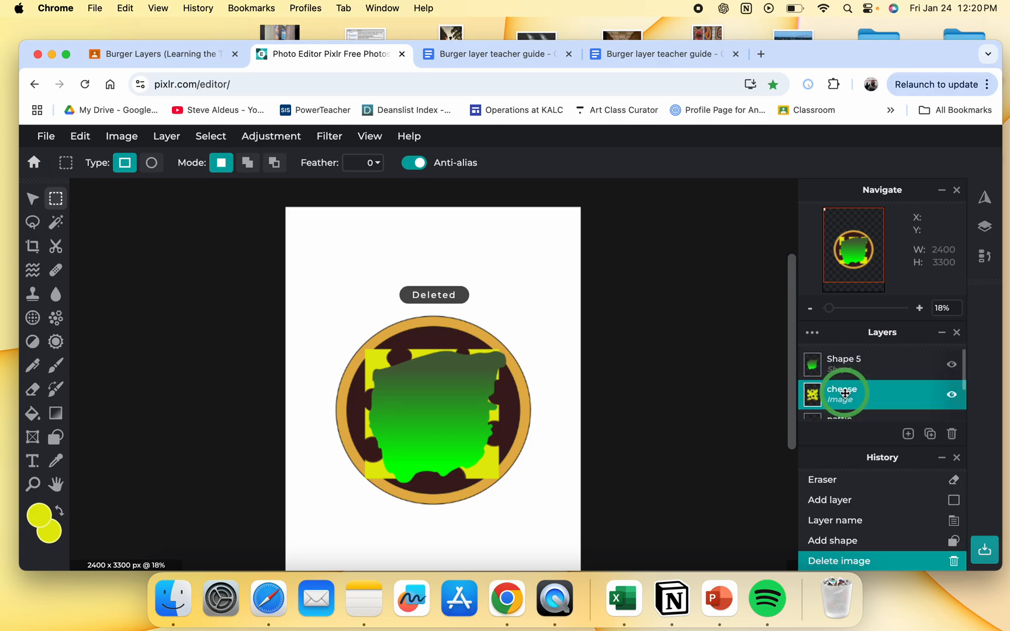
- Rename the green shape layer as lettuce and collapse the history list to make room for the full layer list
double_click(856, 361)
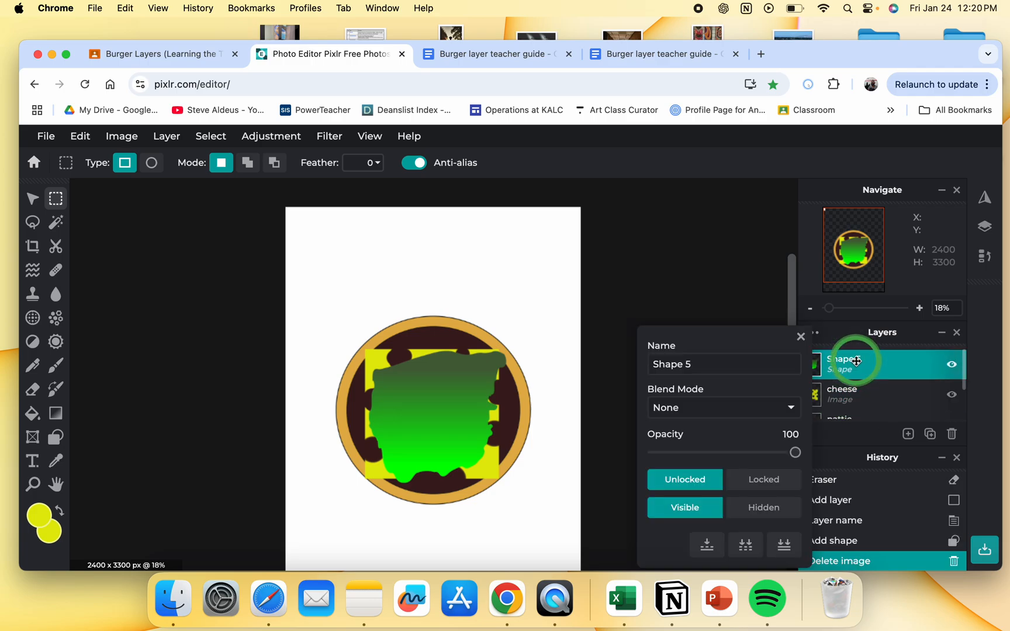
left_click(735, 358)
type("Le")
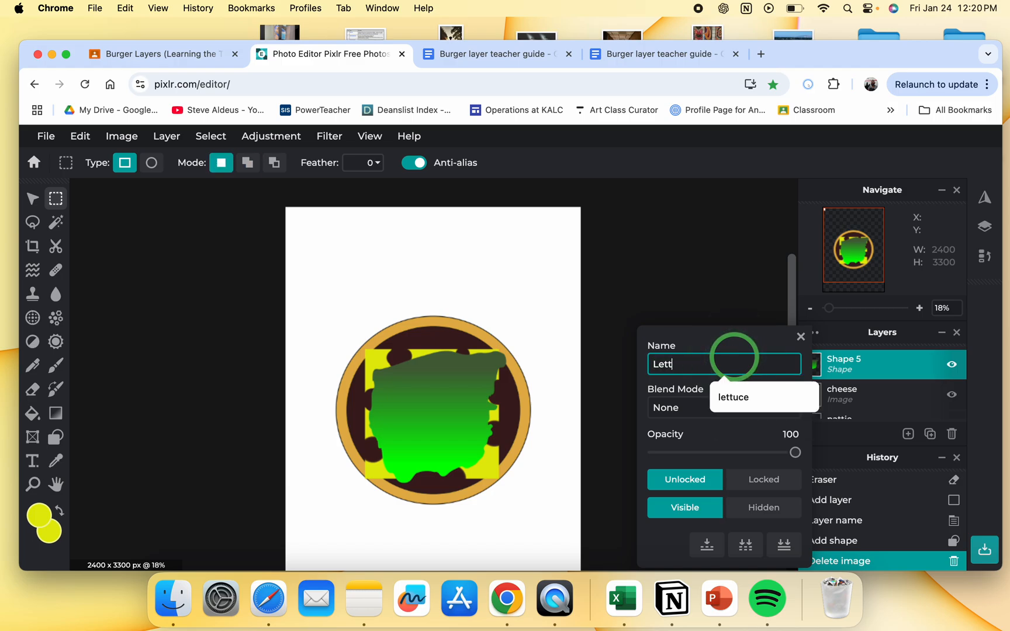
type("tt")
left_click(750, 398)
left_click(801, 337)
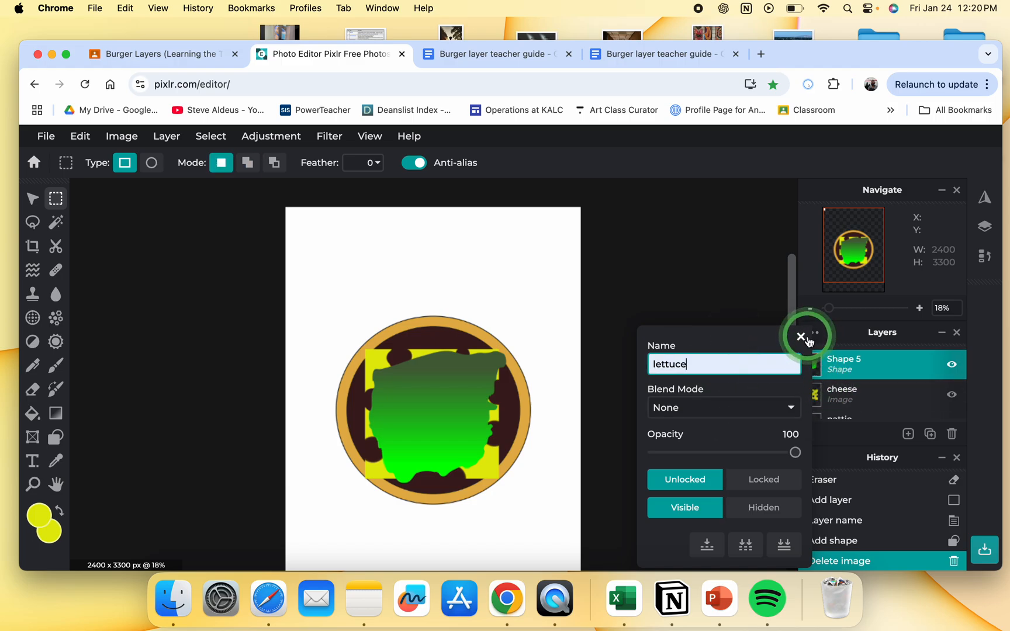
mouse_move(847, 365)
left_mouse_down()
mouse_move(846, 398)
mouse_move(873, 422)
mouse_move(878, 396)
mouse_move(866, 405)
mouse_move(859, 358)
mouse_move(853, 365)
left_mouse_up()
left_click(944, 459)
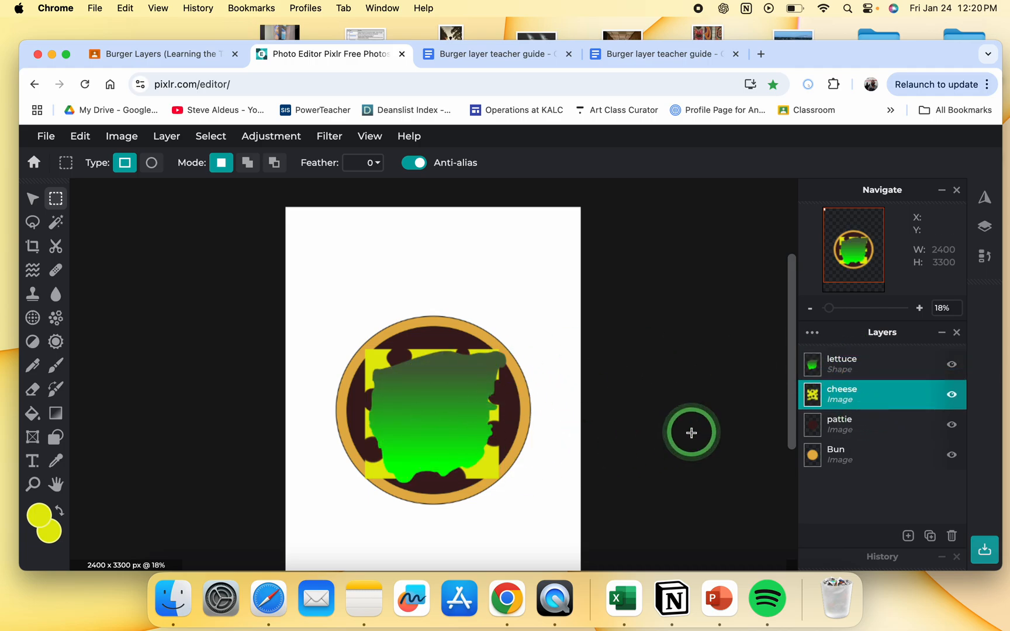
- Check the tomato instructions in the teacher guide, and add an empty layer in Pixlr placed above the lettuce layer
left_click(522, 56)
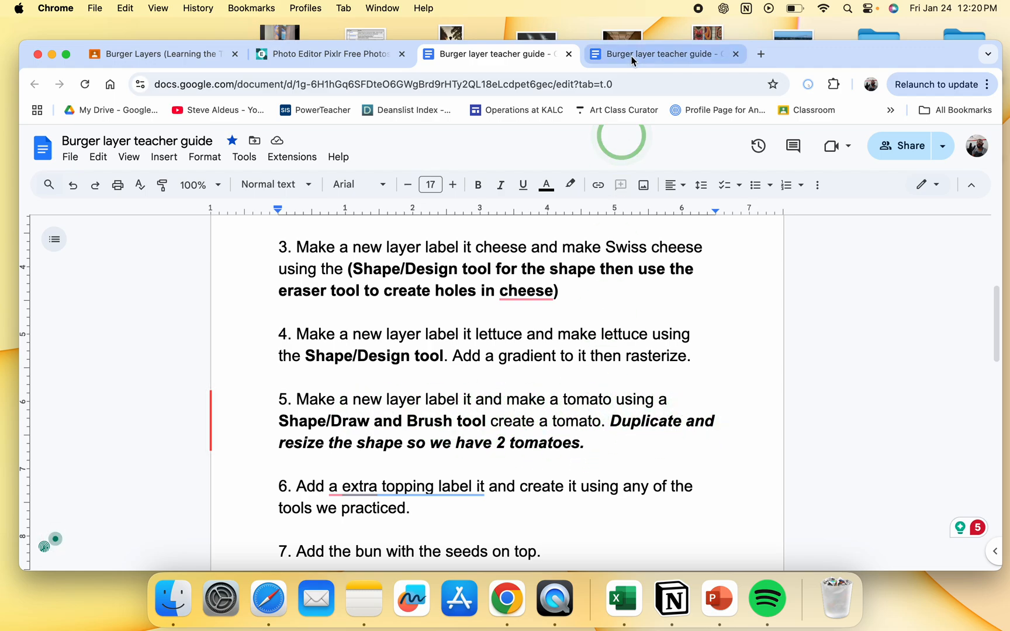
left_click(327, 54)
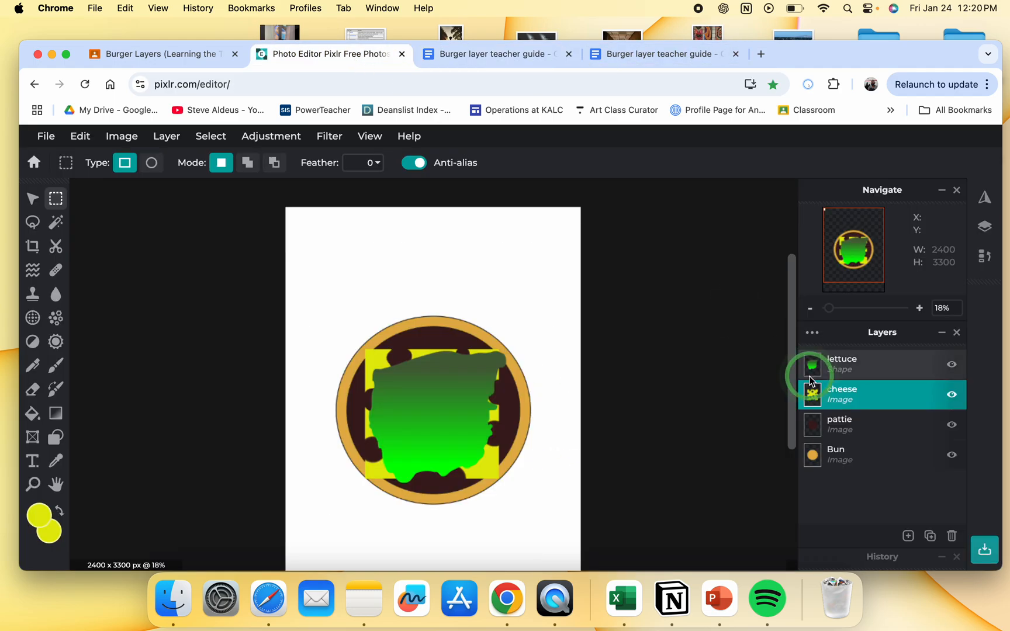
left_click(907, 535)
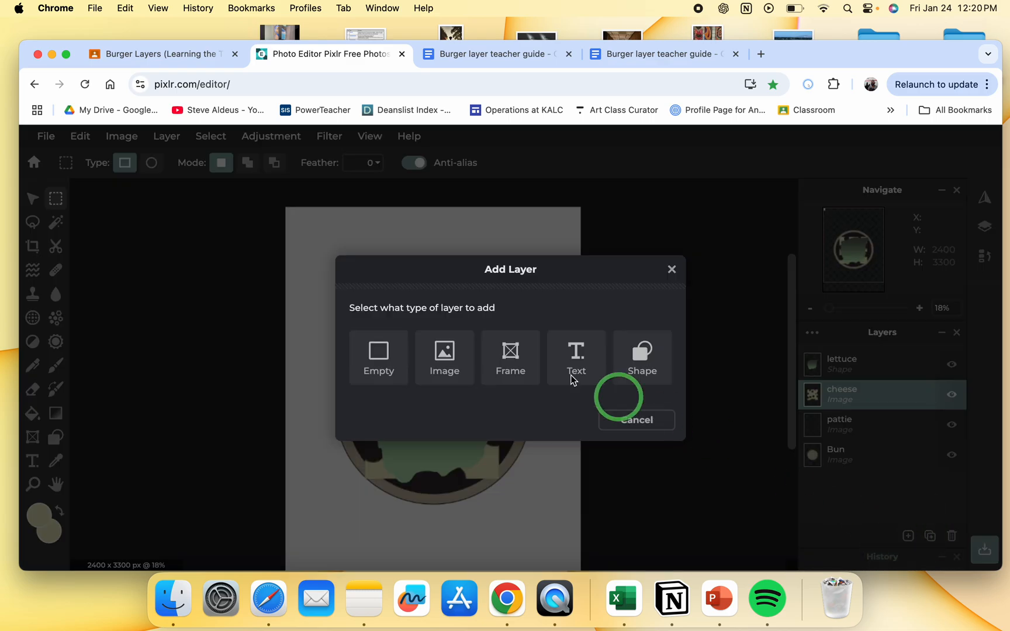
left_click(389, 354)
left_click(816, 401)
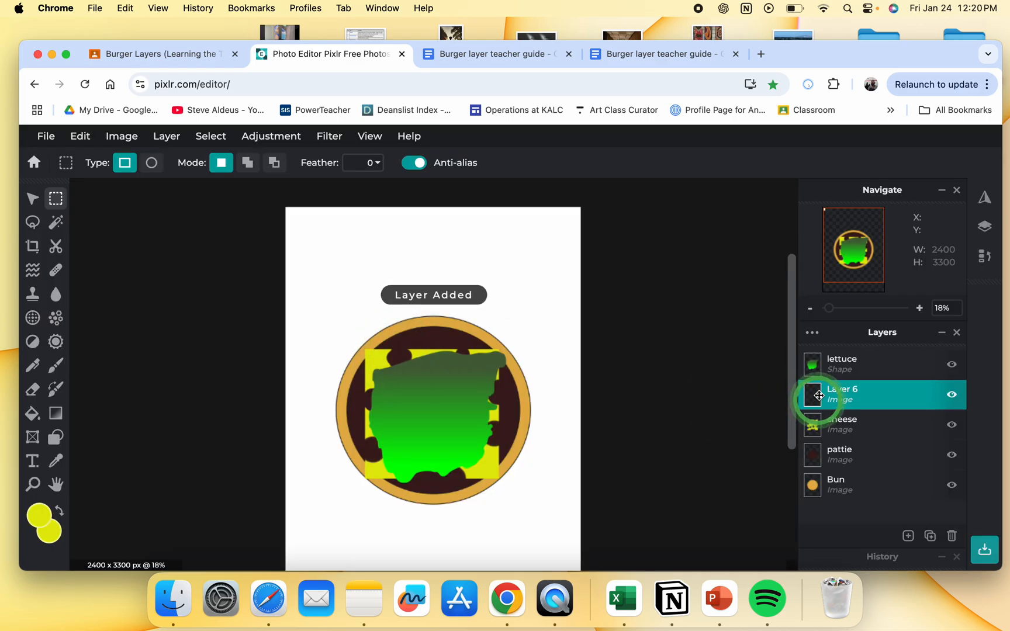
left_click_drag(818, 396, 817, 365)
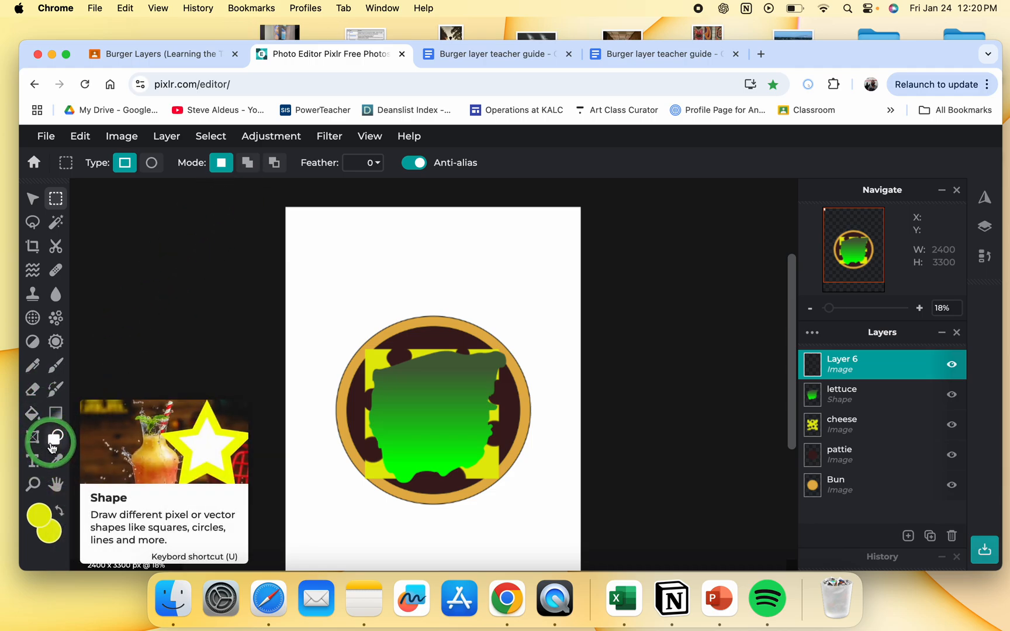
- Set the Shape tool to Draw mode with the circle type, and set the background color to orange-red #CF5724
left_click(53, 445)
left_click(197, 164)
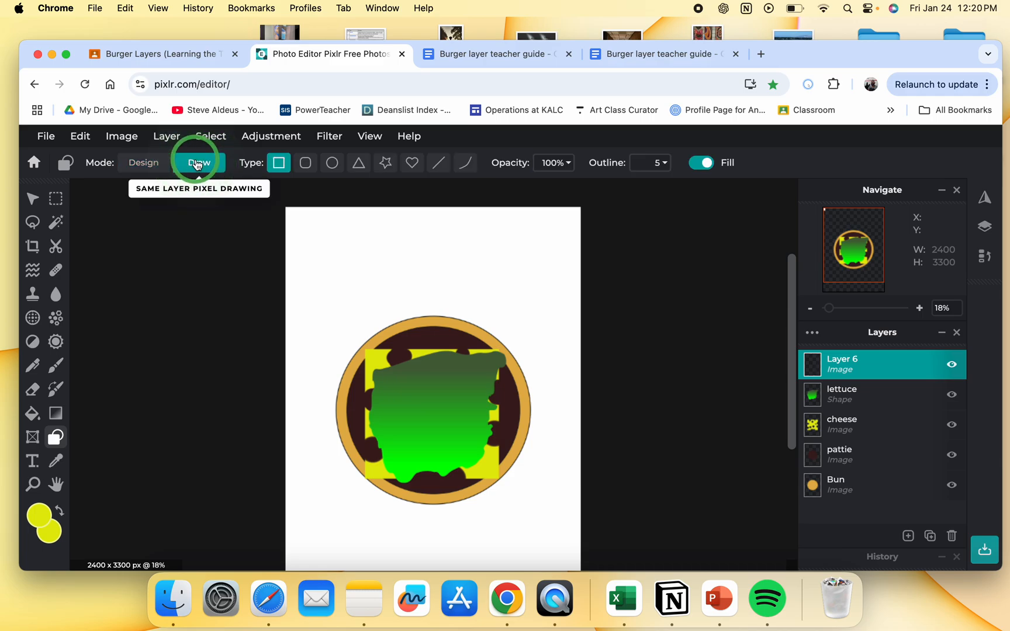
left_click(331, 165)
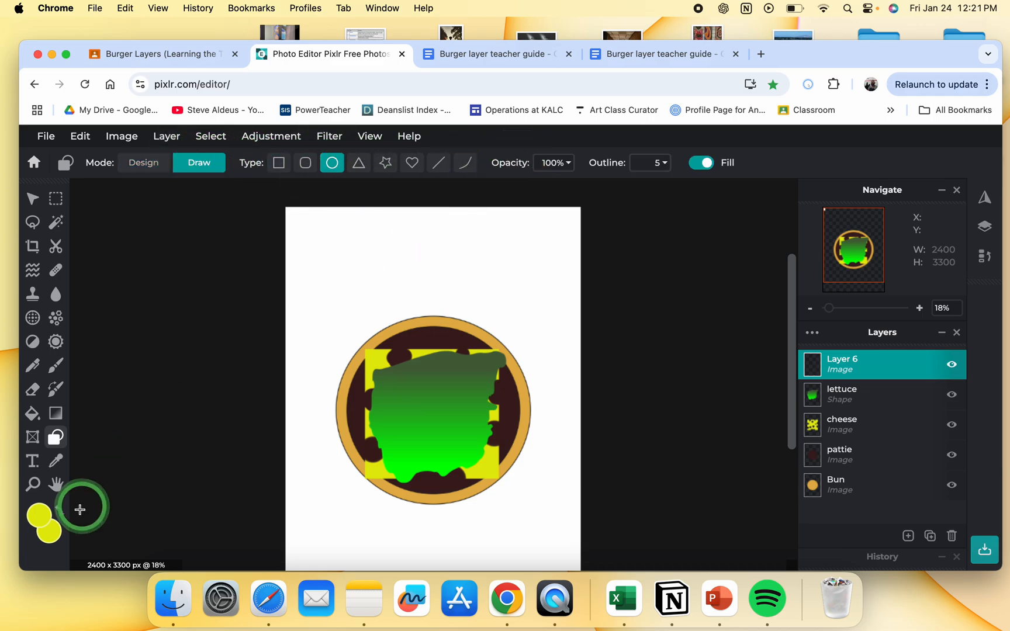
left_click(51, 529)
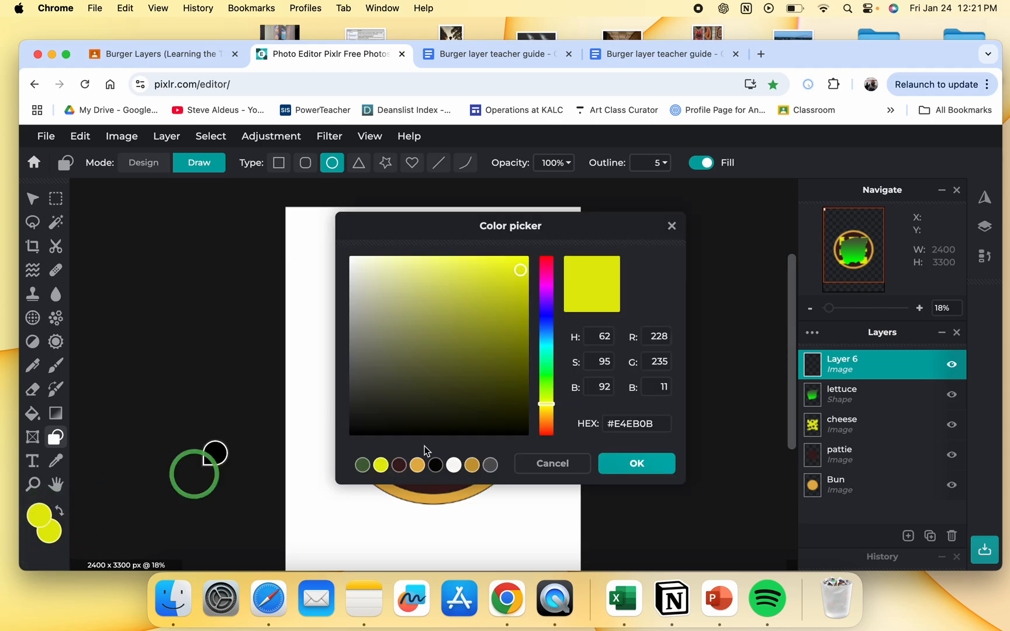
left_click(544, 421)
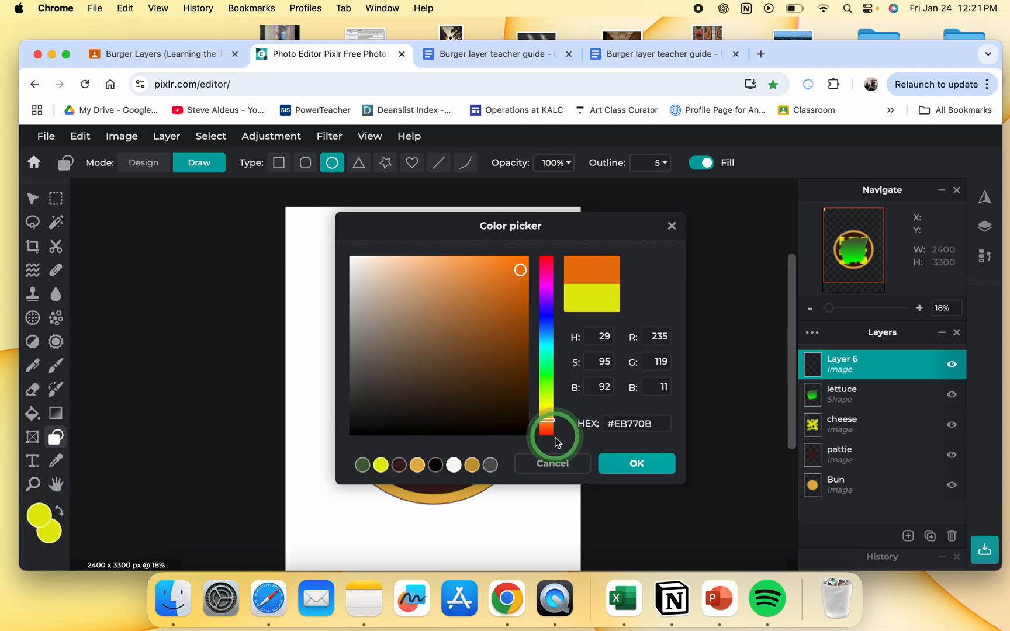
left_click_drag(543, 431, 545, 432)
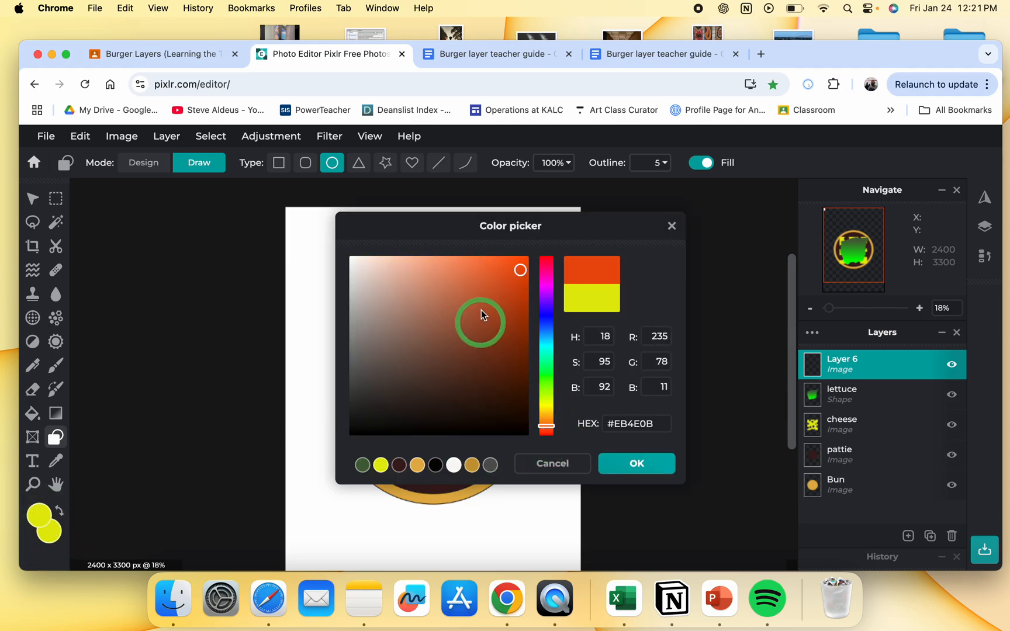
left_click(492, 287)
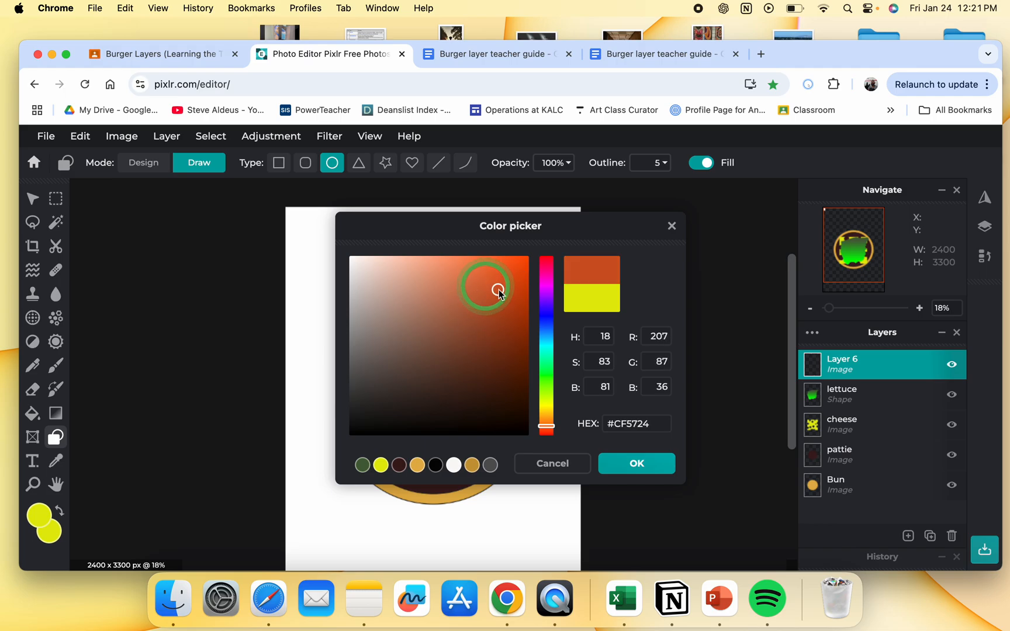
left_click(613, 463)
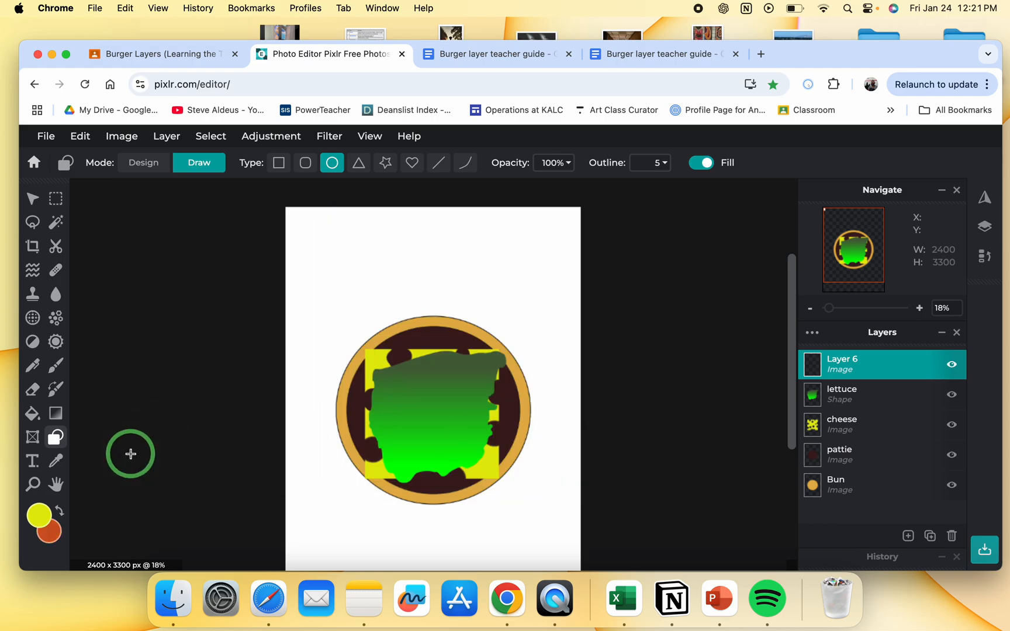
- Set the foreground color to dark brown #59230D, starting from the saved orange-red swatch
left_click(41, 515)
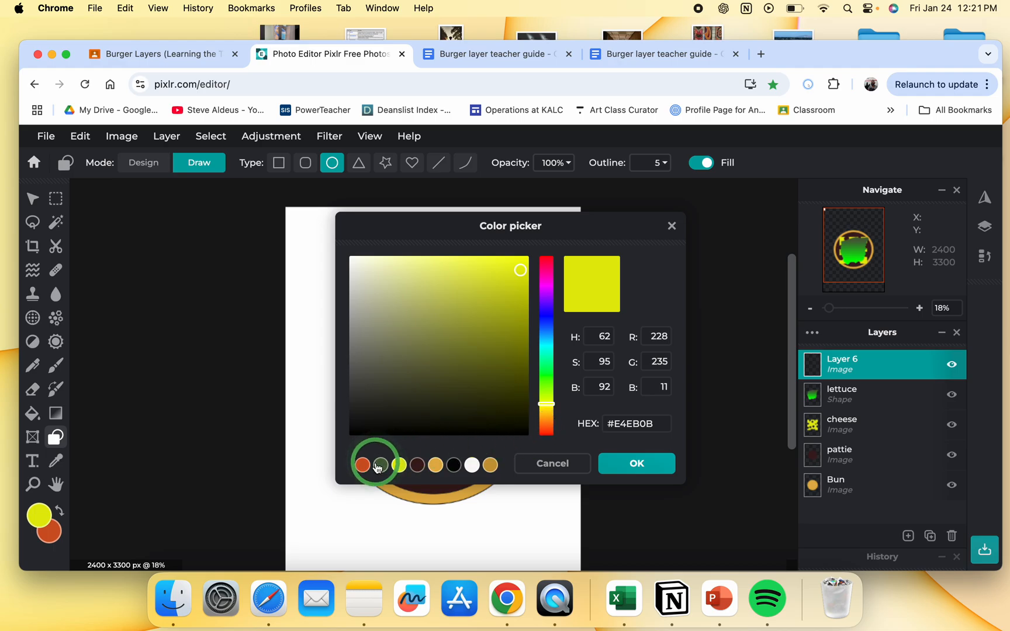
left_click(364, 466)
left_click(503, 373)
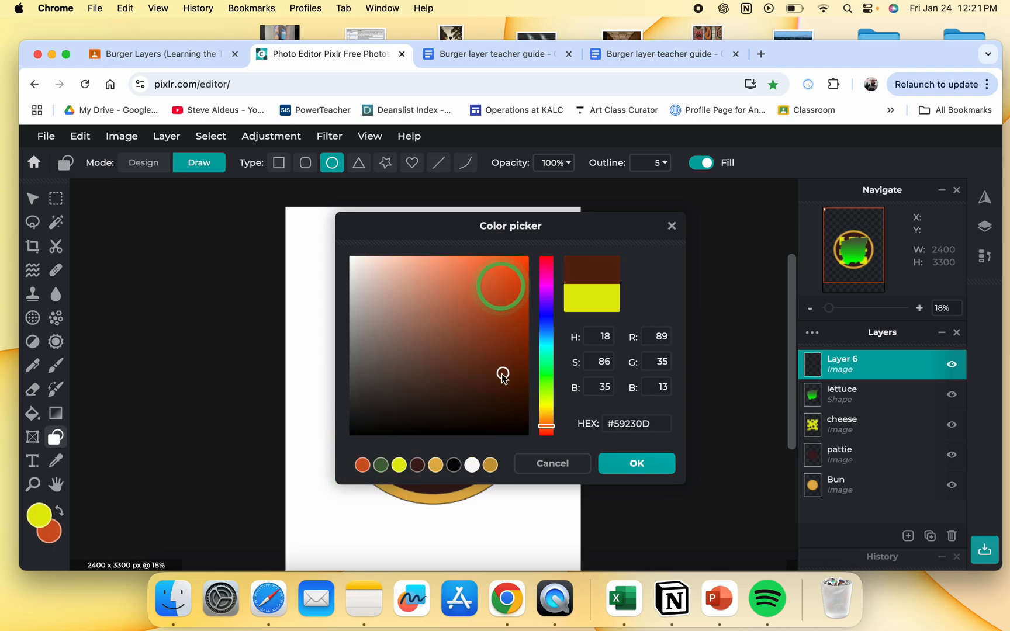
left_click(637, 464)
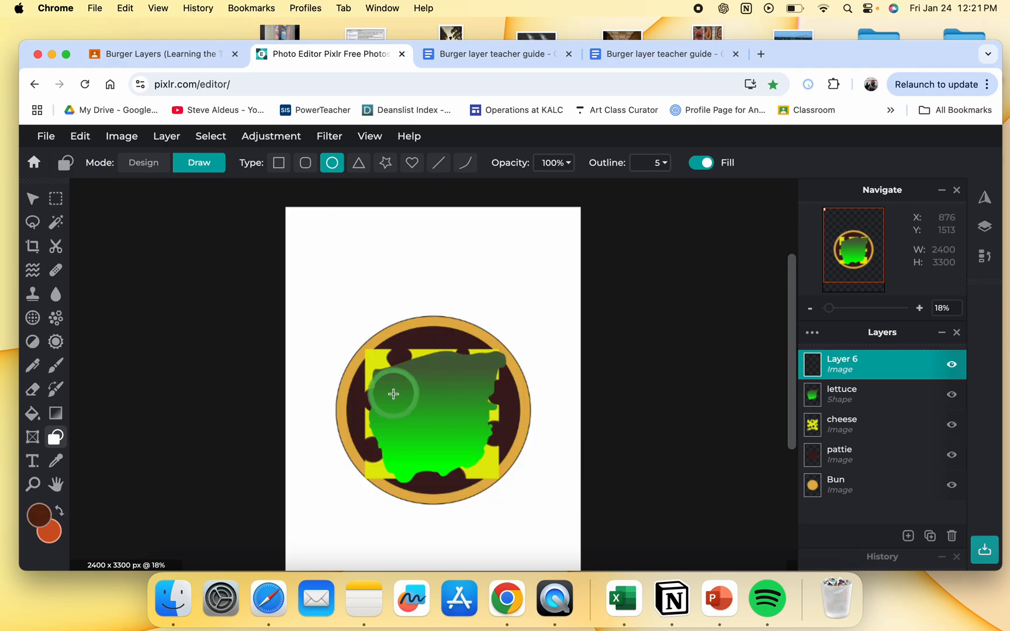
- Rename the new empty layer as tomatoes and draw a circle about half the lettuce's width over its upper-left part
double_click(868, 358)
left_click(764, 363)
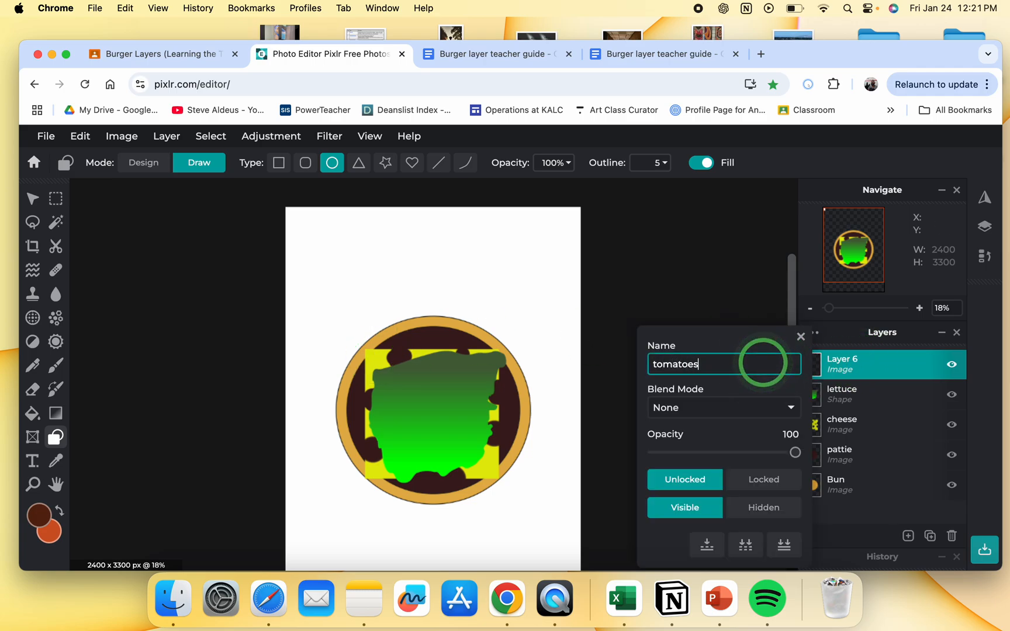
key("Return")
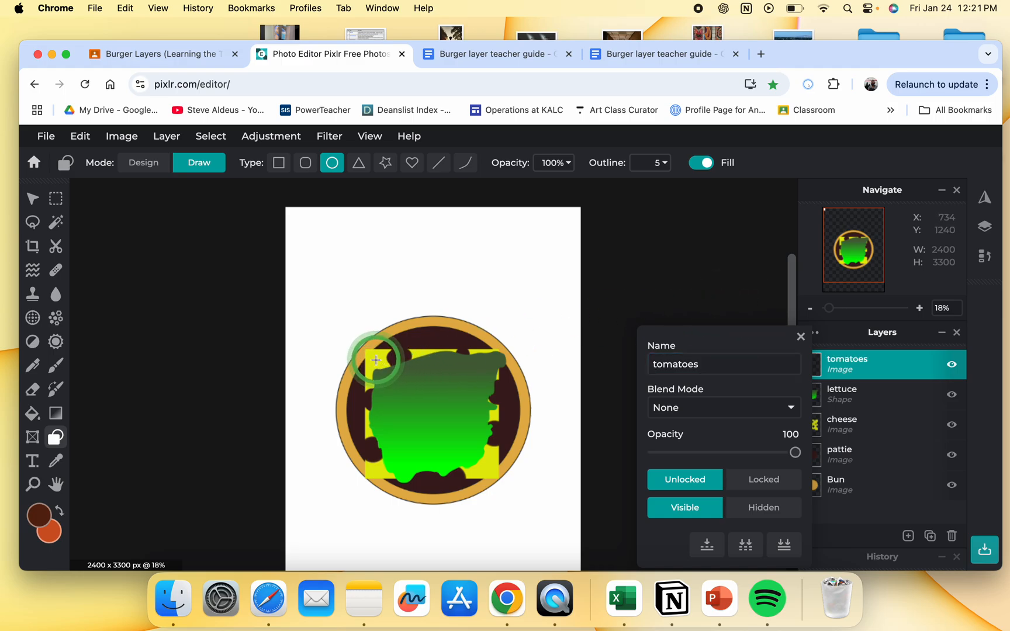
left_click_drag(376, 360, 453, 433)
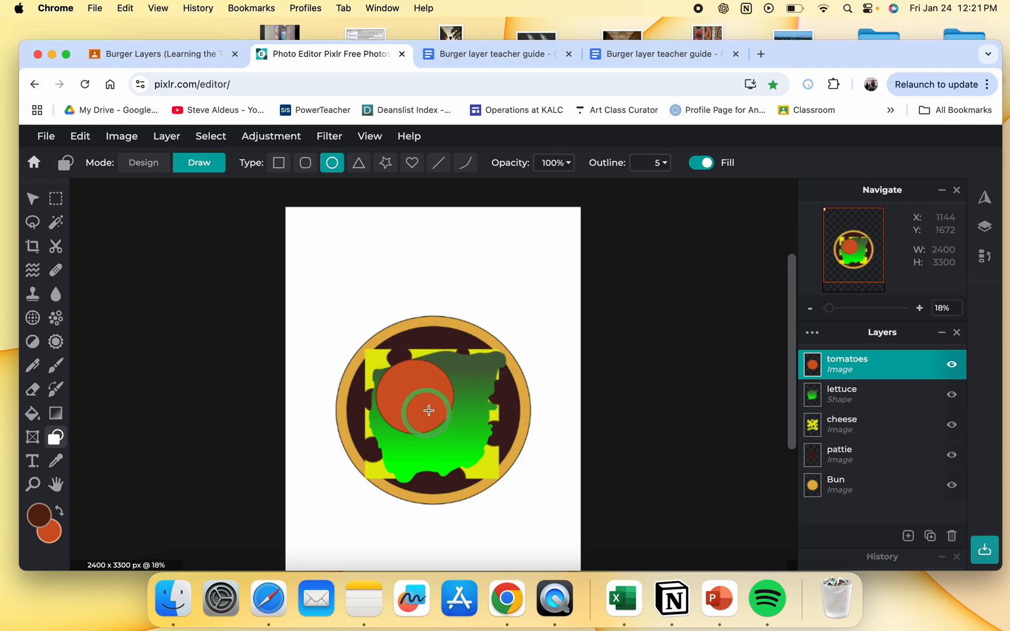
- Search Google for "tomatoes sliced" in a new browser tab and preview the Spicy Sliced Tomatoes image as reference
left_click(761, 53)
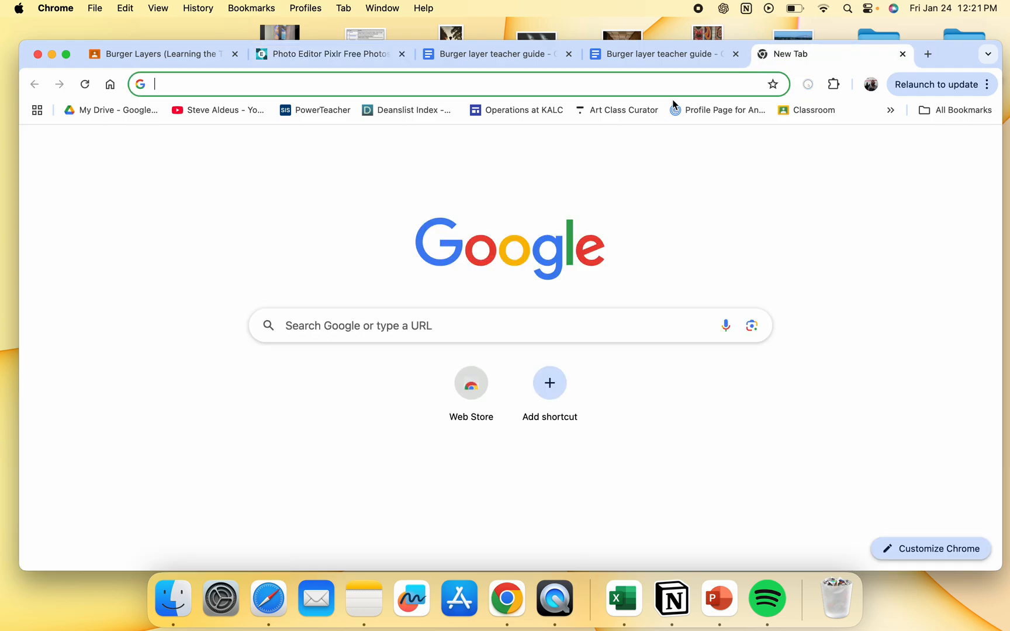
type("tomates")
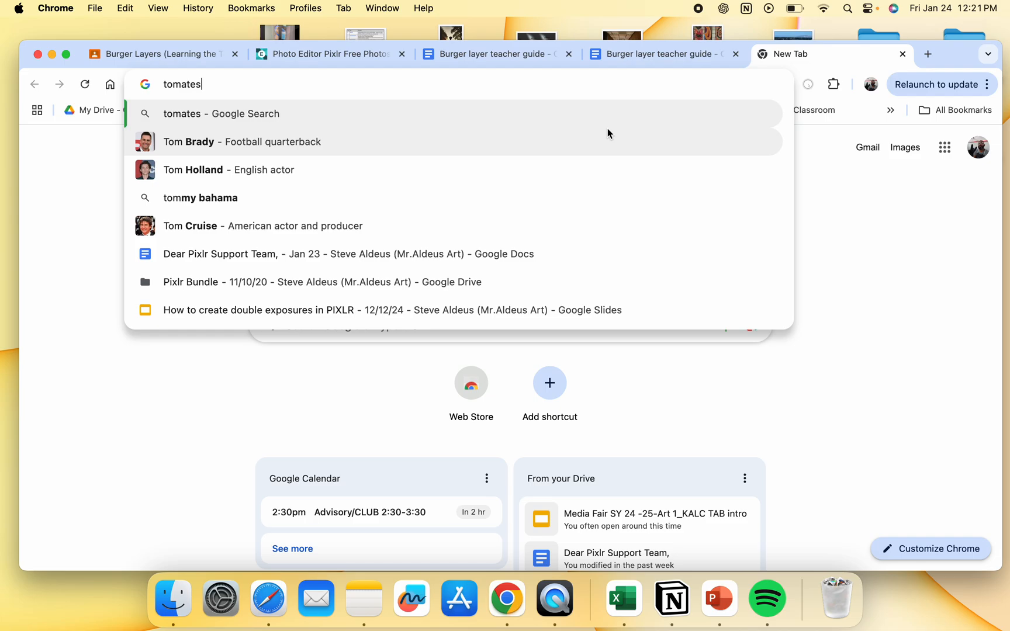
key("BackSpace")
key("BackSpace")
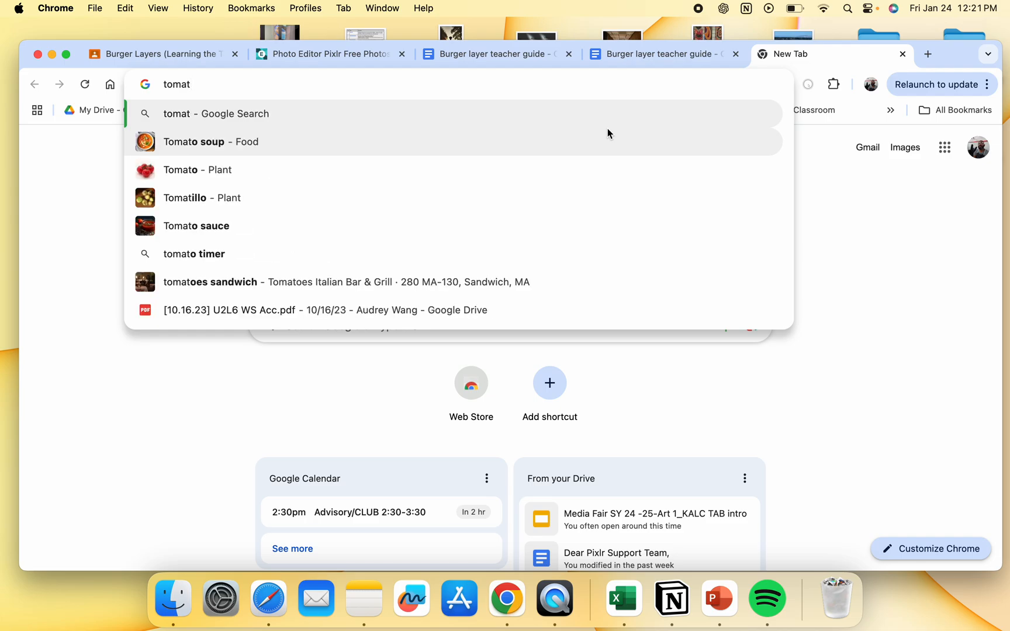
type("oes sliced")
key("Return")
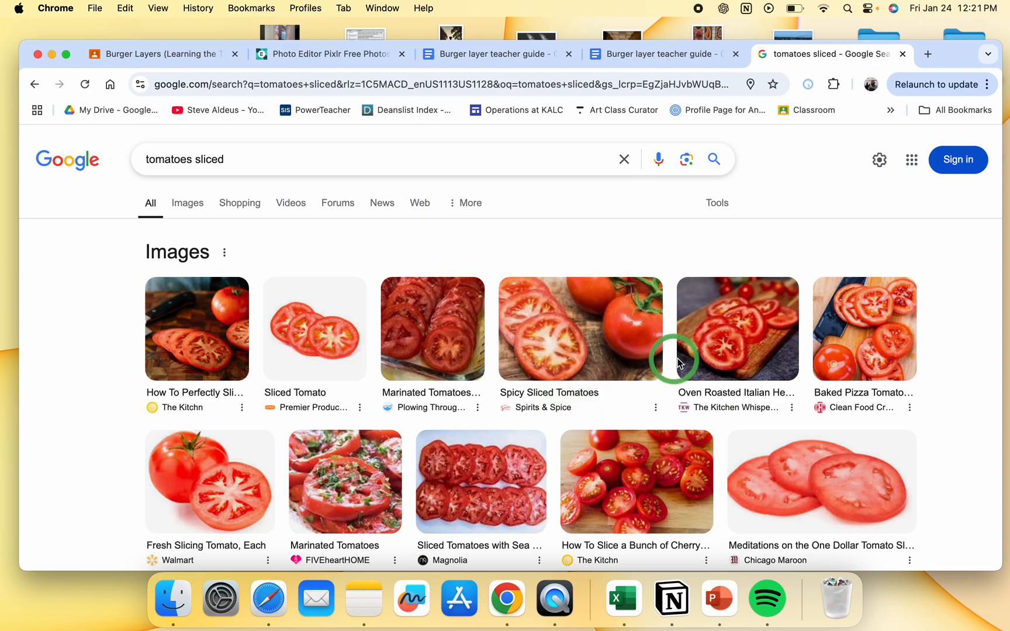
left_click(584, 356)
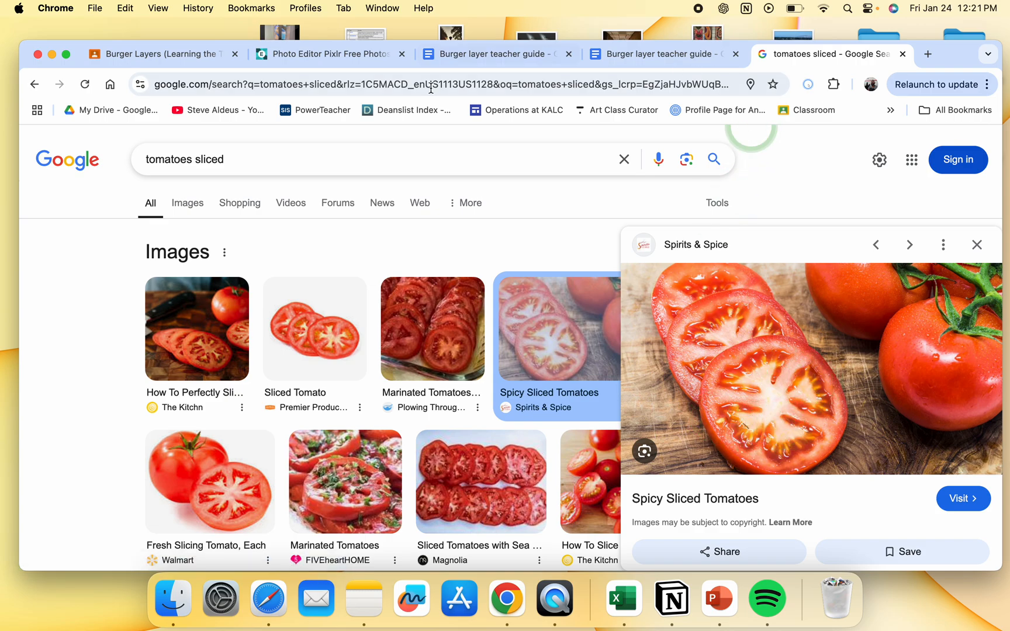
- Switch back to Pixlr, activate the Draw brush and lighten the orange-red background color to a pale salmon
left_click(363, 58)
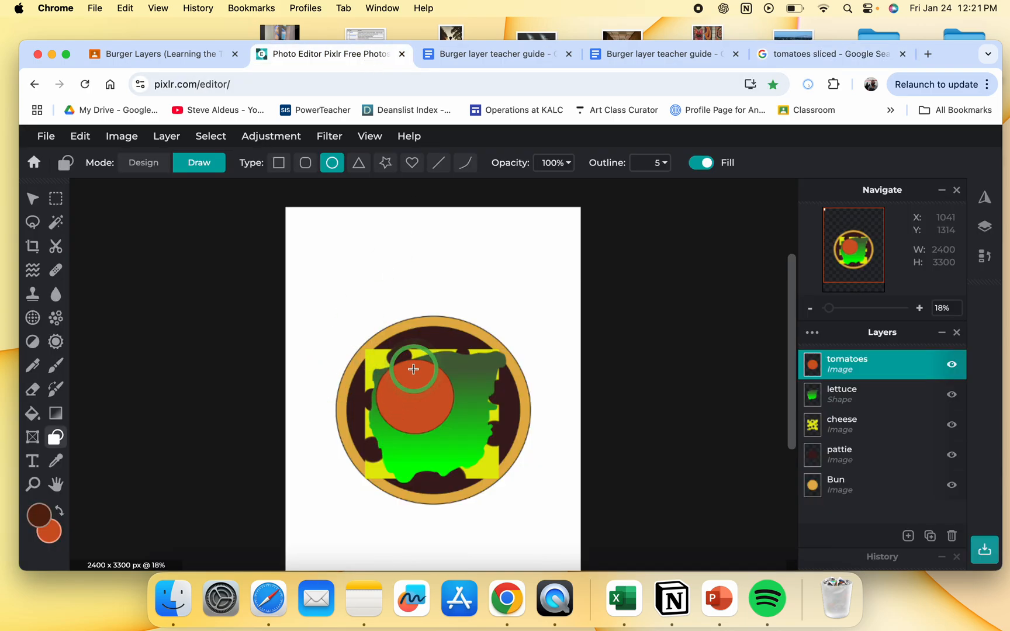
scroll(413, 369, "up", 3)
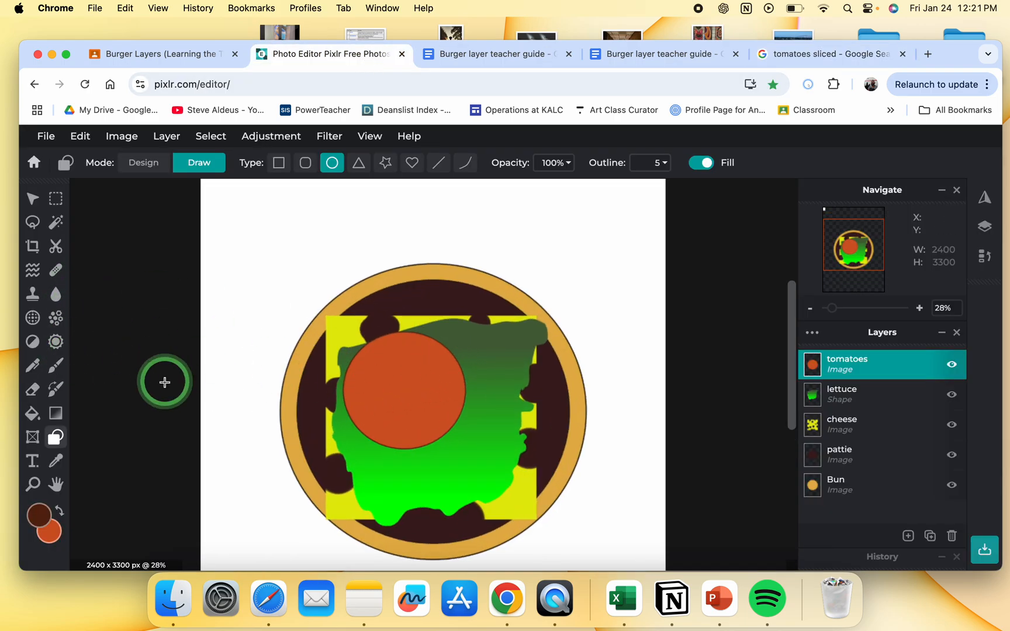
left_click(57, 366)
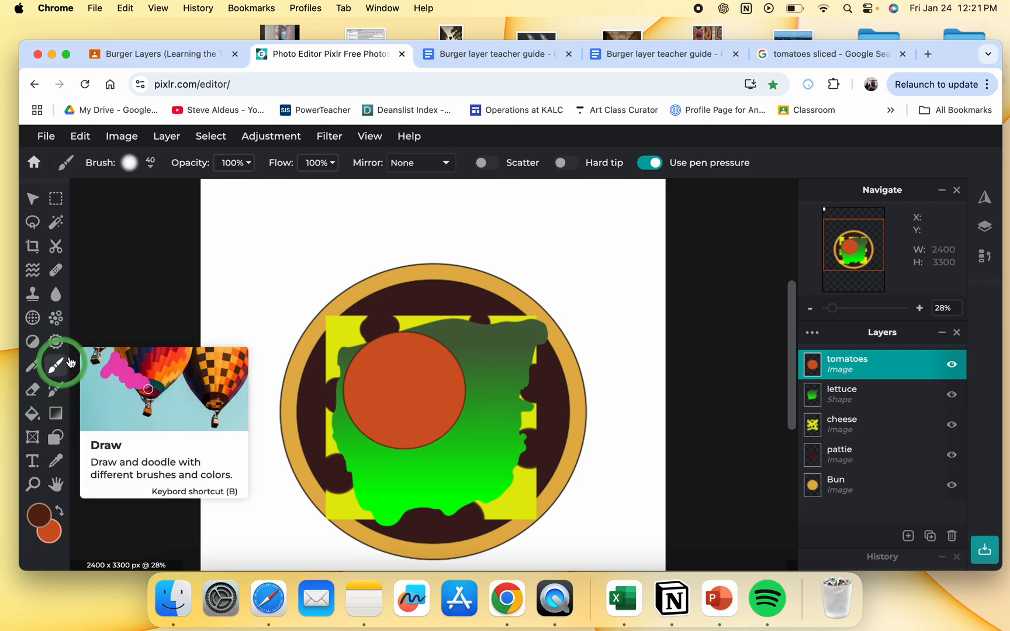
left_click(49, 531)
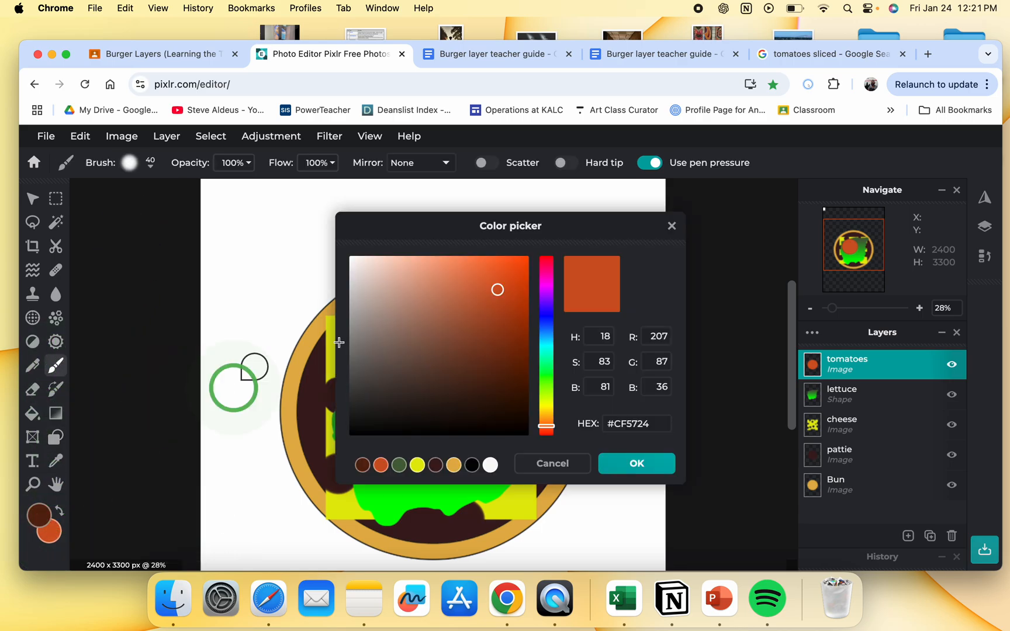
left_click_drag(494, 289, 426, 281)
left_click(611, 463)
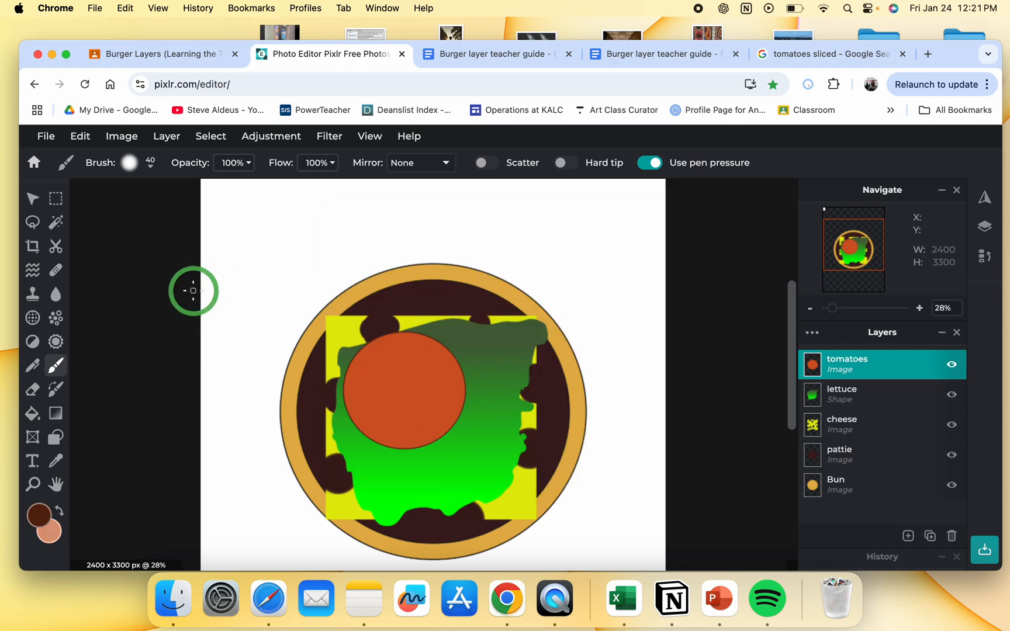
- Paint a small dark brown seed near the top of the tomato with the brush size at 80
scroll(394, 373, "up", 2)
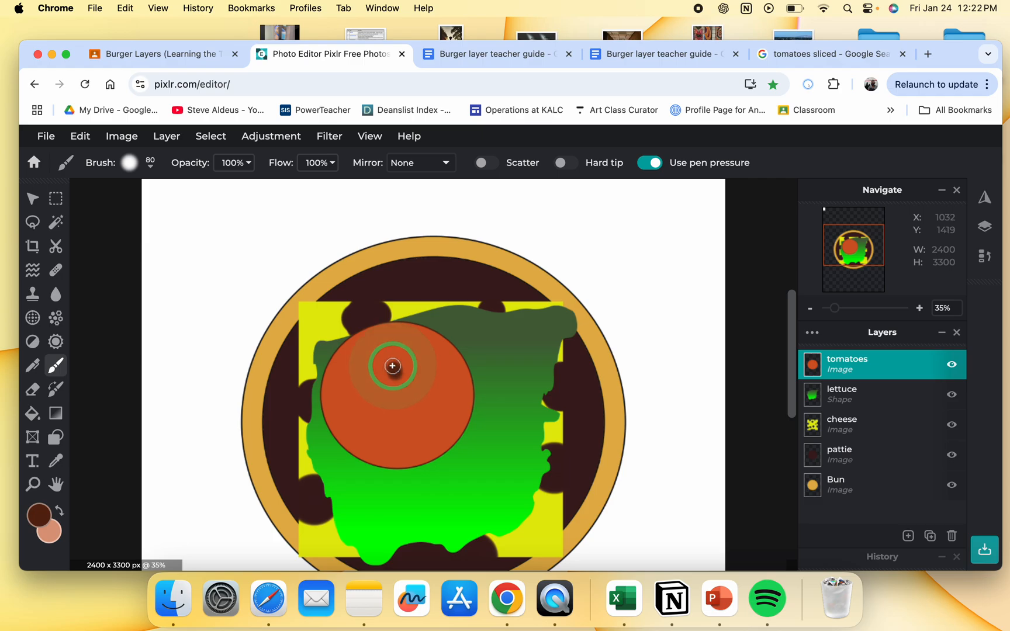
mouse_move(394, 346)
left_mouse_down()
mouse_move(401, 353)
mouse_move(390, 358)
left_mouse_up()
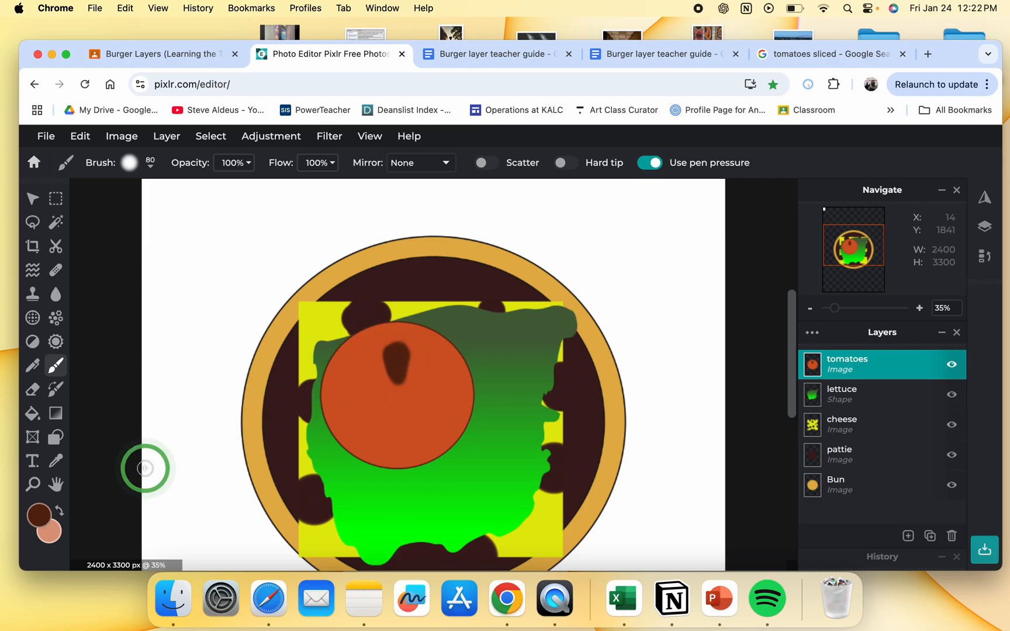
- Swap the colors and paint five soft salmon seed pockets across the tomato, covering the dark mark, with brush sizes up to 170
left_click(59, 515)
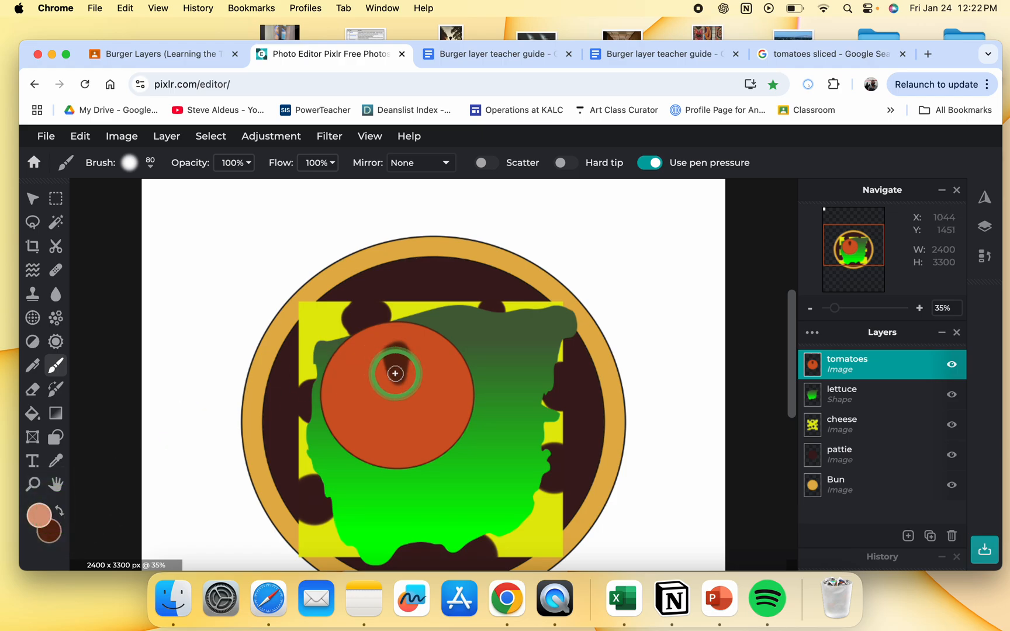
mouse_move(395, 361)
left_mouse_down()
mouse_move(389, 354)
mouse_move(410, 353)
mouse_move(398, 385)
left_mouse_up()
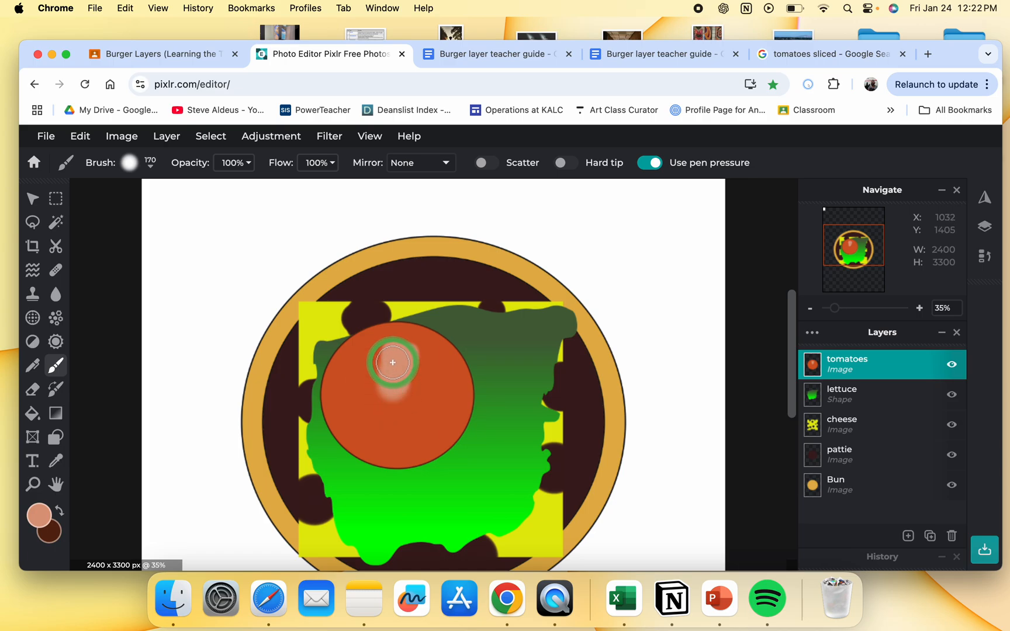
left_click_drag(402, 353, 413, 366)
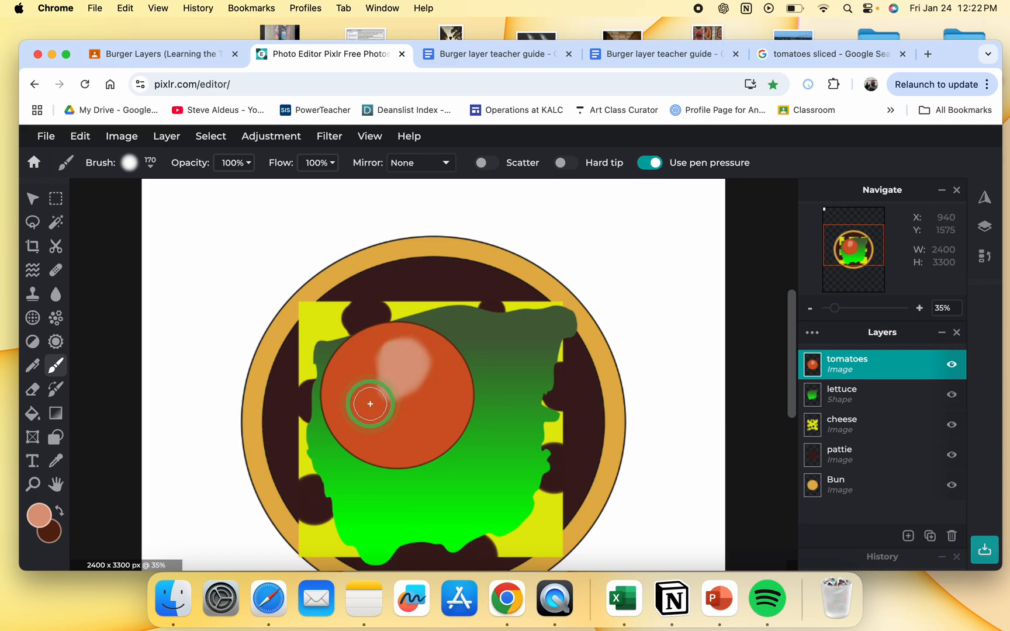
mouse_move(370, 404)
left_mouse_down()
mouse_move(342, 399)
mouse_move(354, 419)
mouse_move(370, 412)
mouse_move(410, 423)
mouse_move(414, 442)
mouse_move(431, 430)
mouse_move(413, 421)
mouse_move(454, 381)
mouse_move(449, 407)
left_mouse_up()
left_click_drag(356, 358, 386, 363)
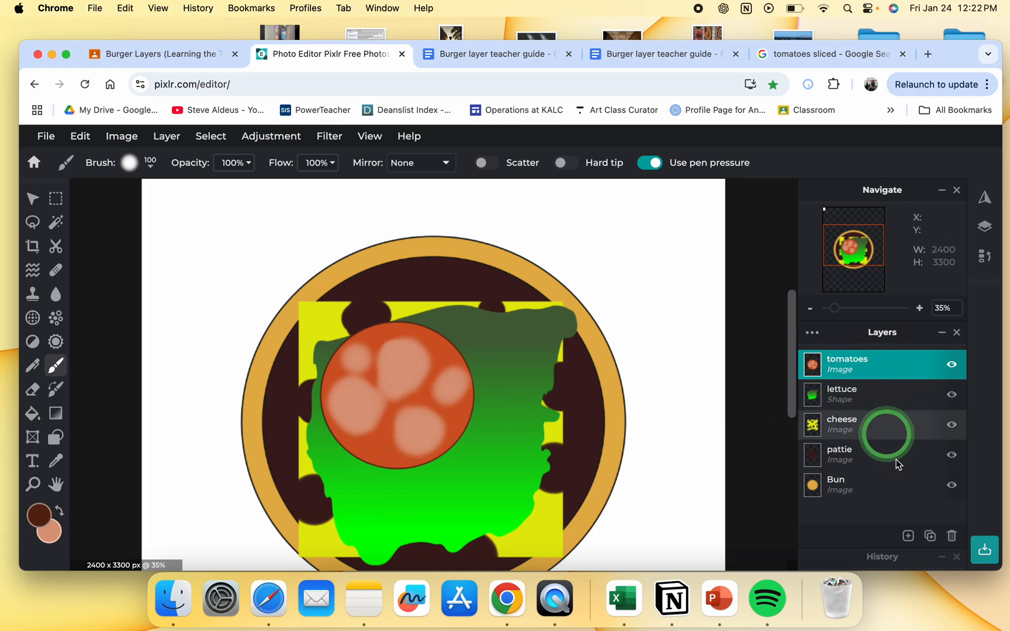
- Duplicate the tomatoes layer to make a second tomato slice
left_click(930, 536)
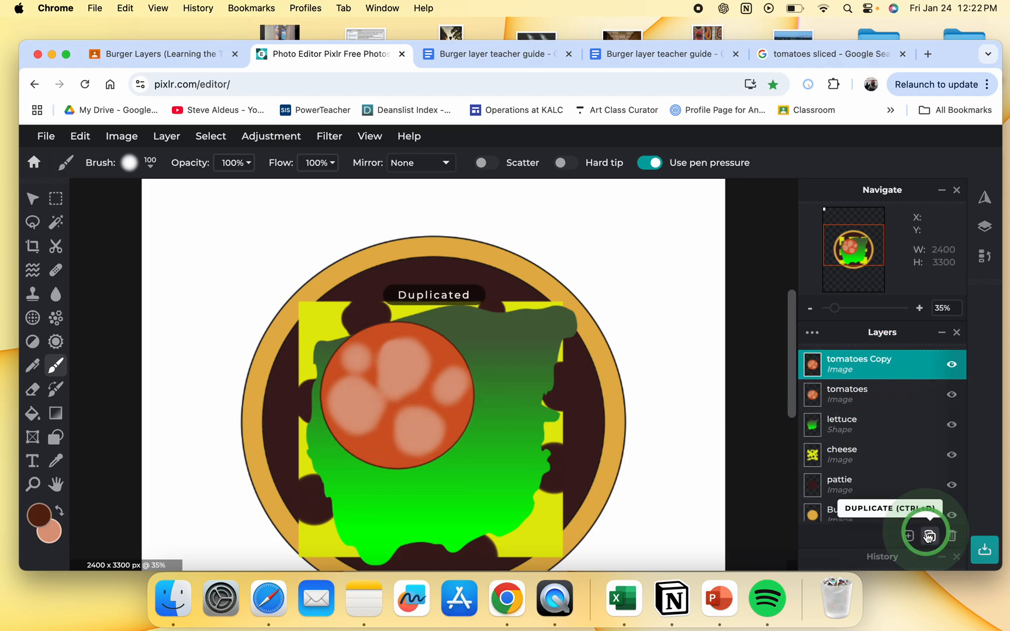
- Move the copied tomato to the burger's lower right, about X 1191, Y 1457, and the original to the upper left, about X 645, Y 1189
left_click(32, 198)
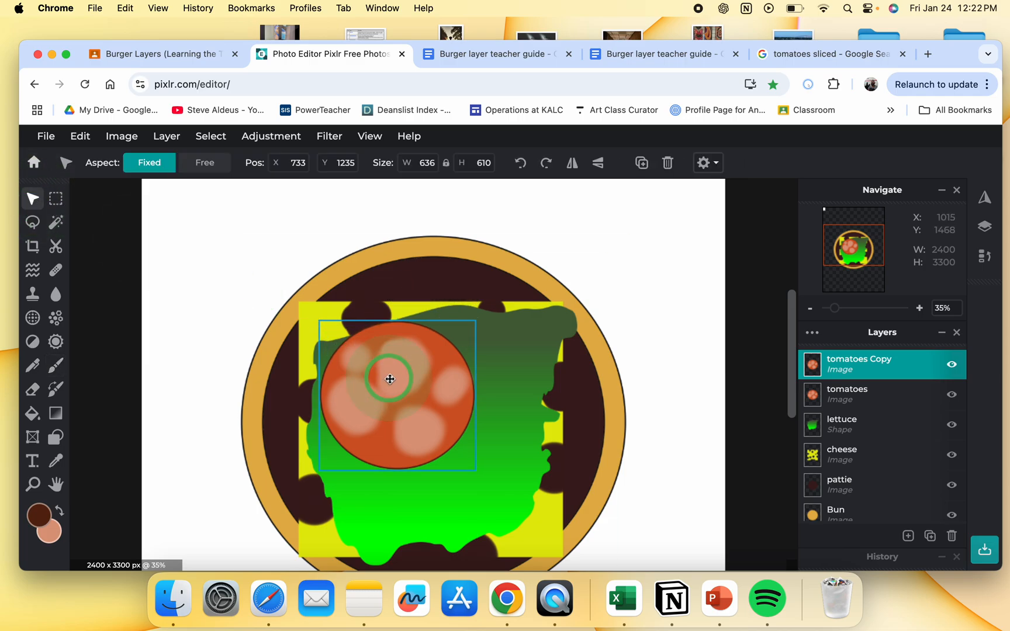
left_click_drag(390, 379, 503, 434)
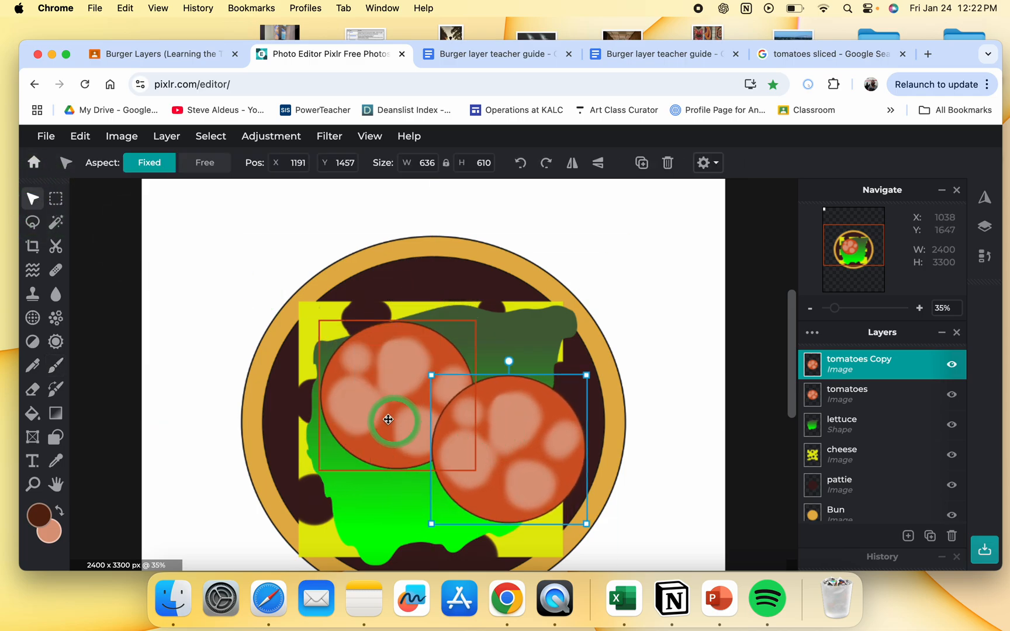
left_click_drag(389, 420, 369, 409)
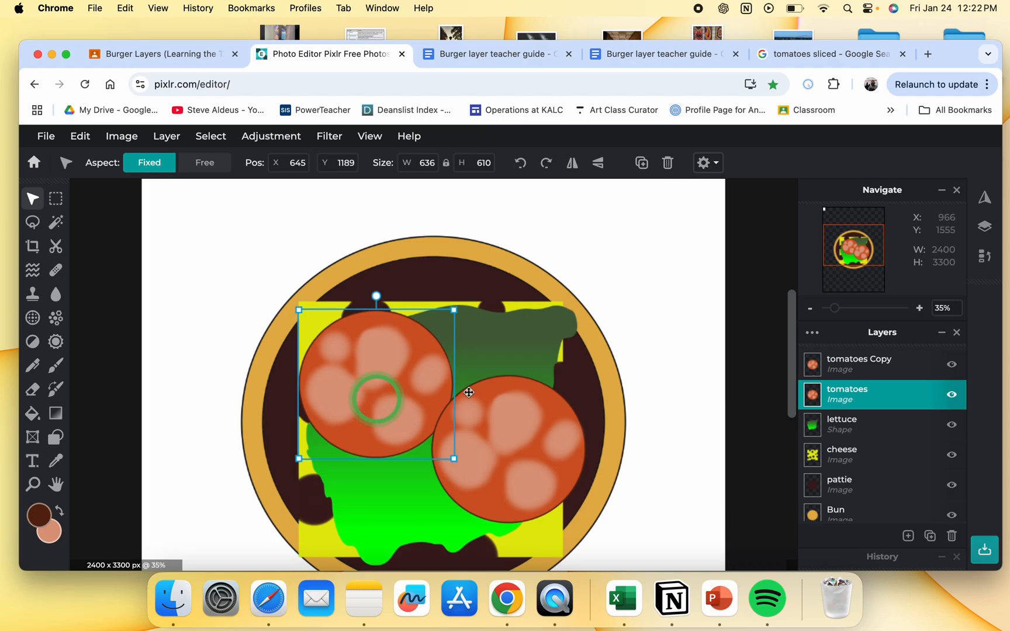
left_click(734, 371)
scroll(672, 370, "up", 3)
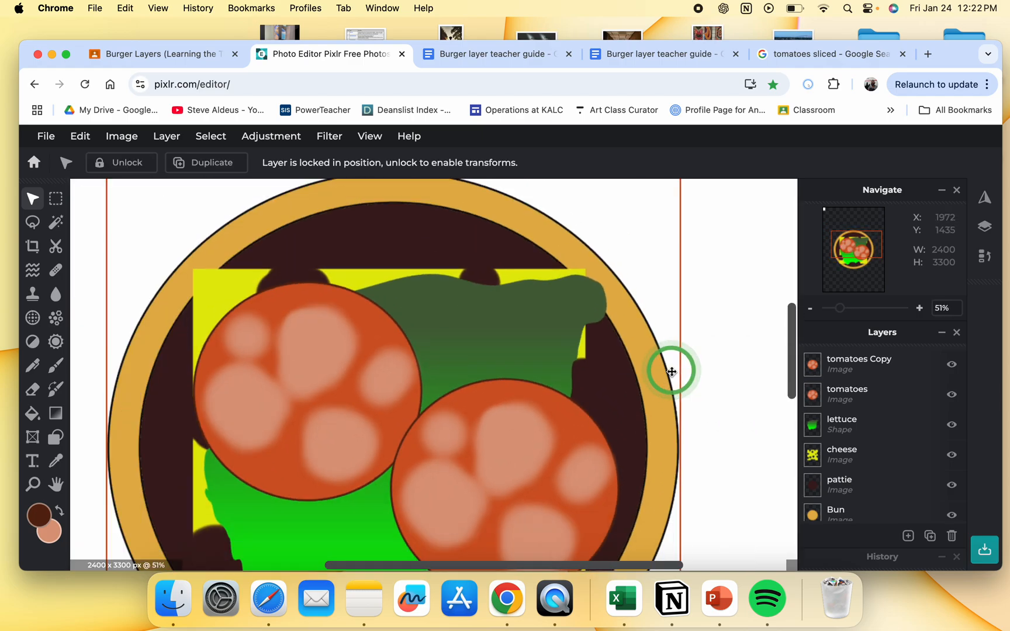
scroll(672, 372, "down", 5)
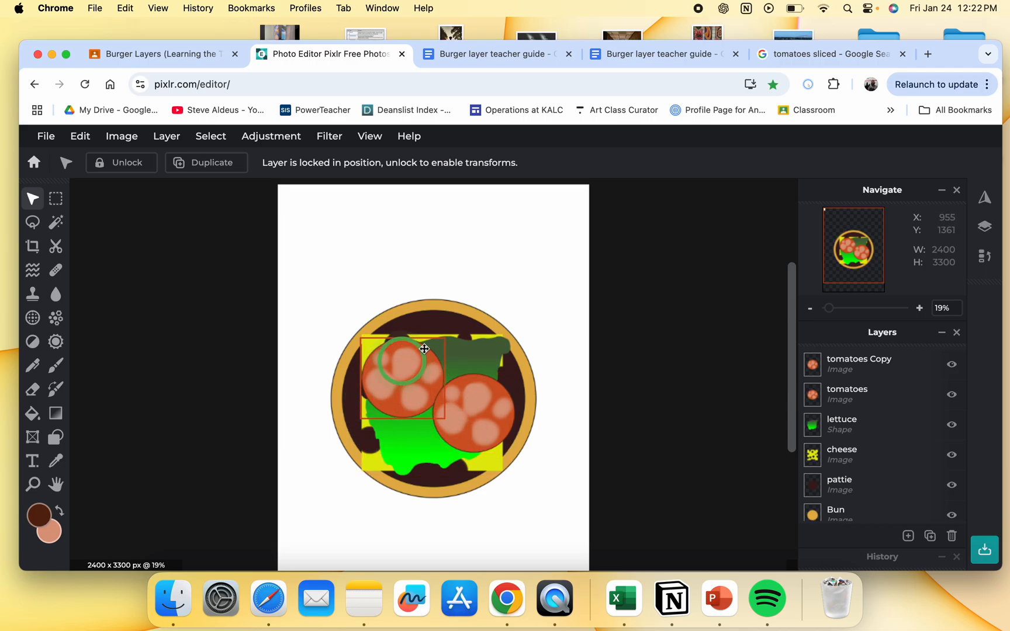
- Review the remaining tomato, extra topping and top bun instructions in the burger layer teacher guide, and return to Pixlr
left_click(490, 58)
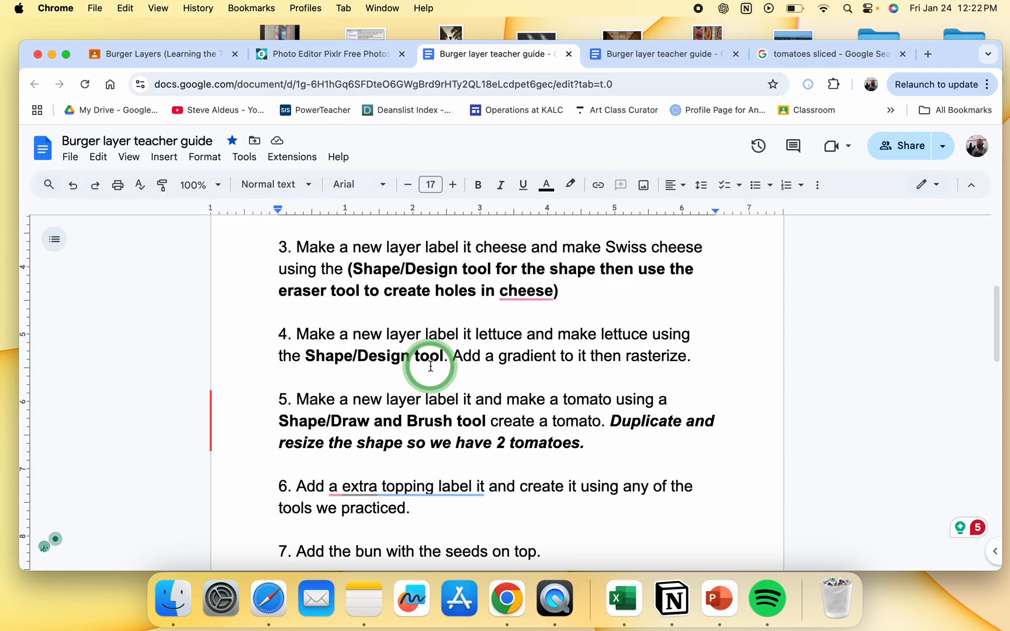
scroll(430, 366, "down", 3)
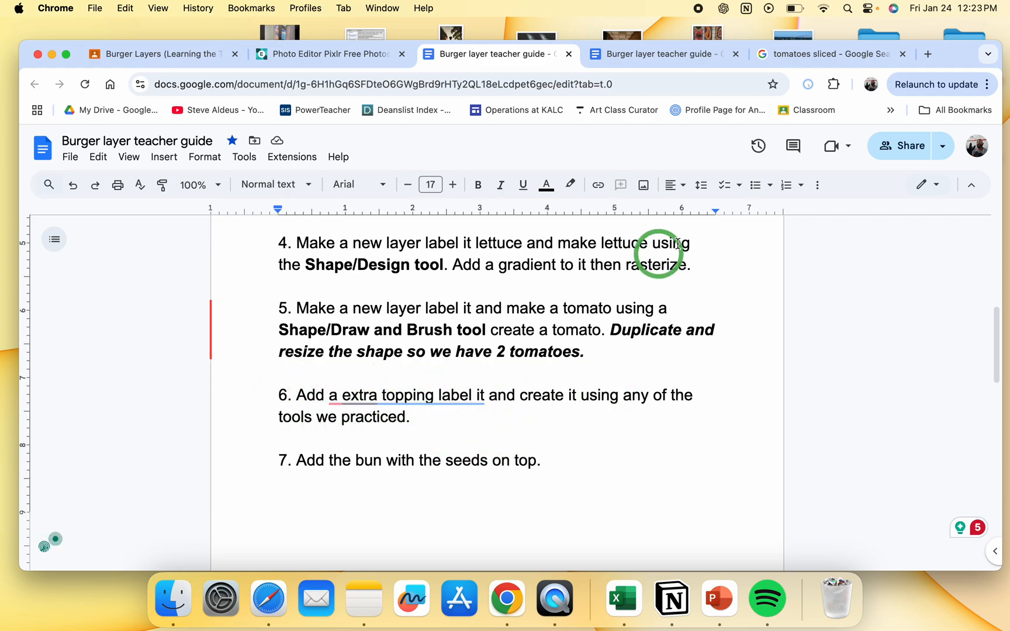
left_click(214, 55)
left_click(285, 58)
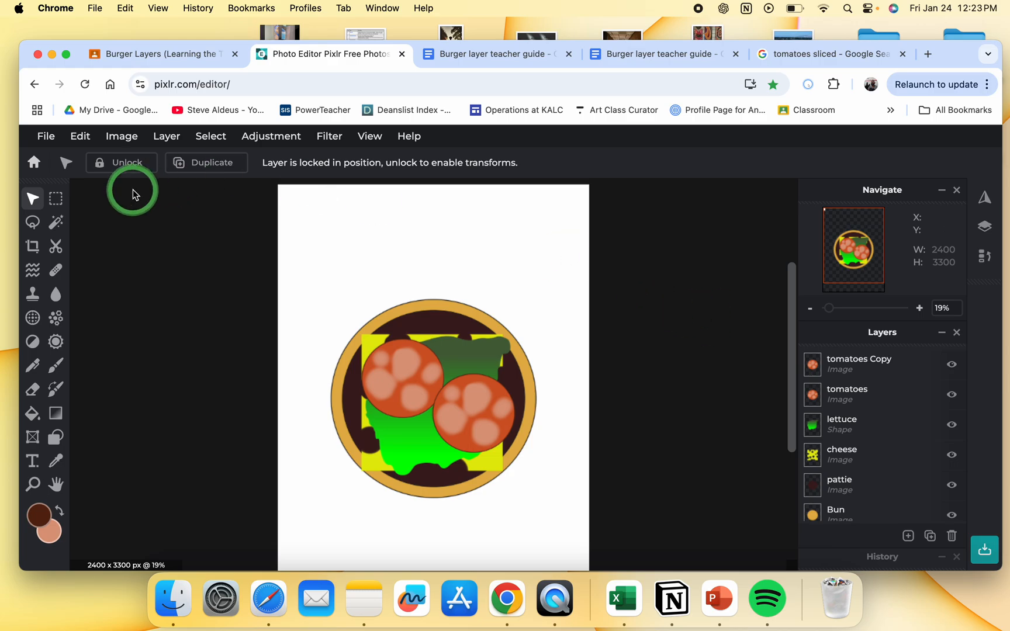
- Save the burger image to the Desktop as a transparent PNG under the suggested file name
left_click(51, 140)
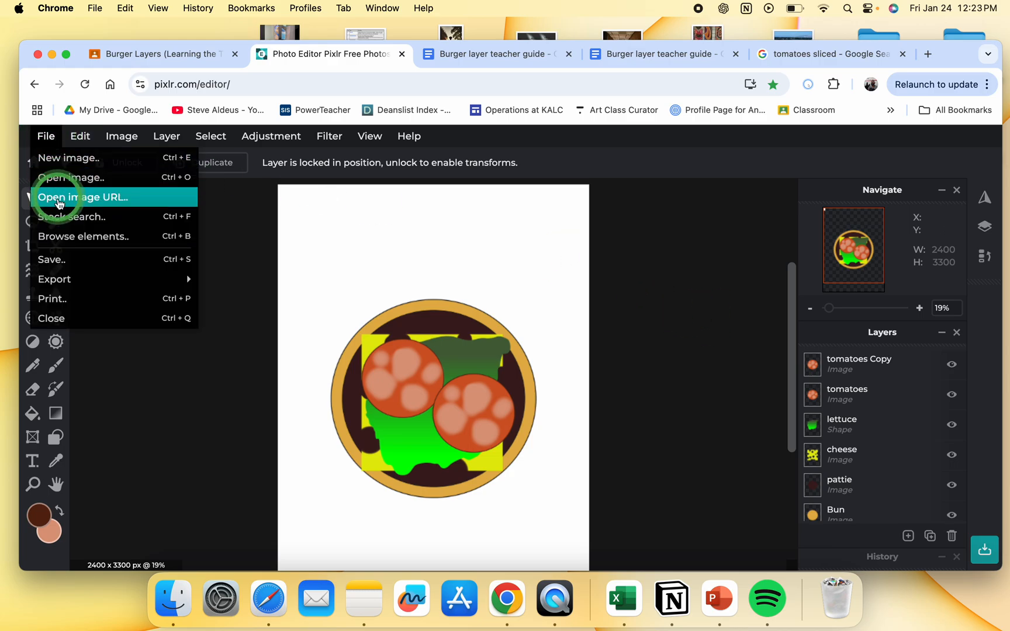
left_click(62, 271)
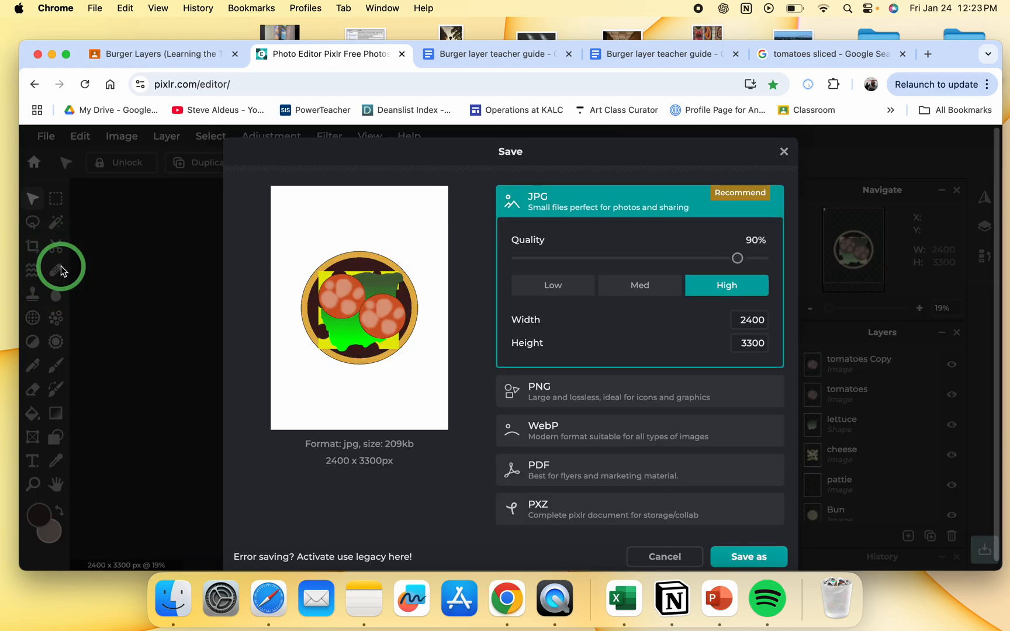
left_click(613, 385)
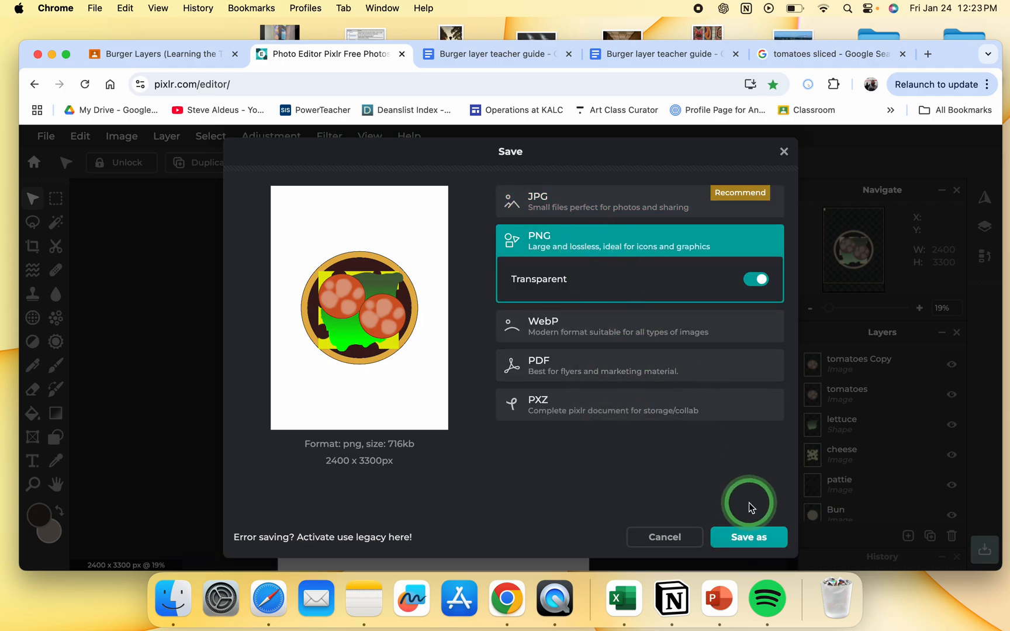
left_click(750, 538)
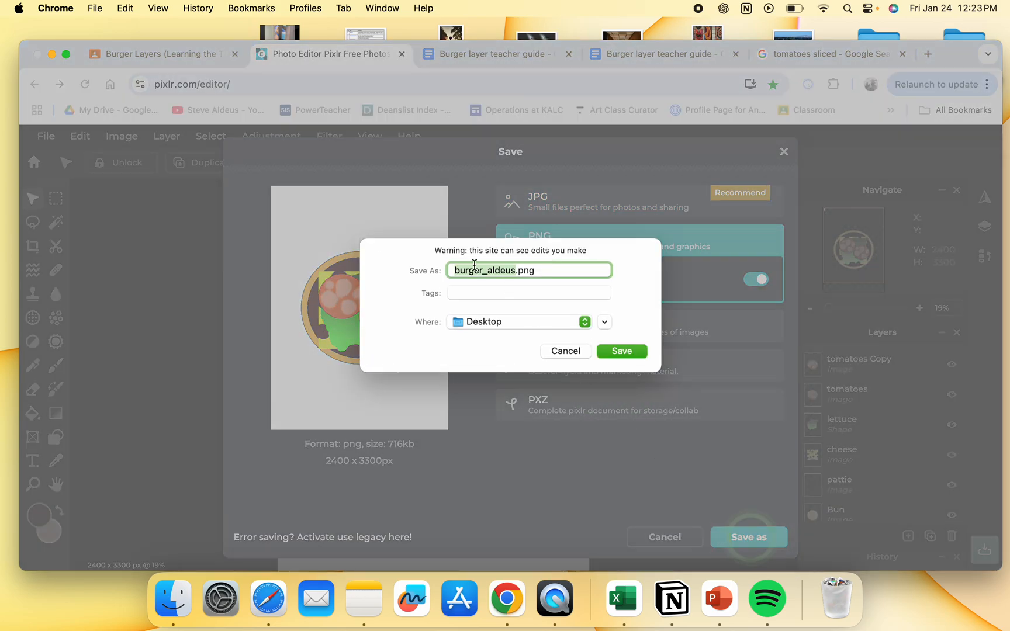
left_click(619, 351)
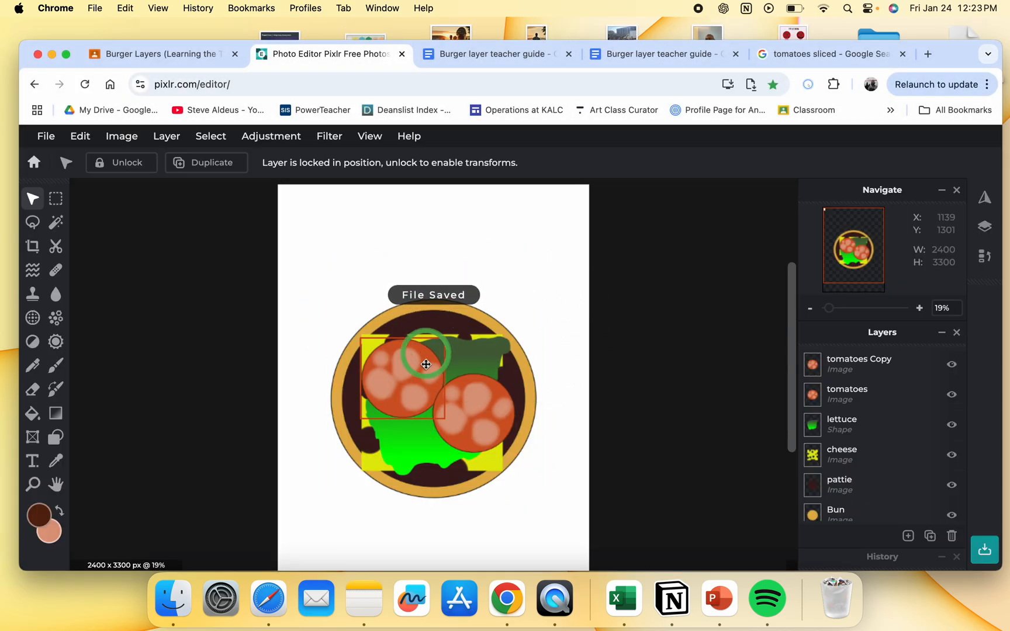